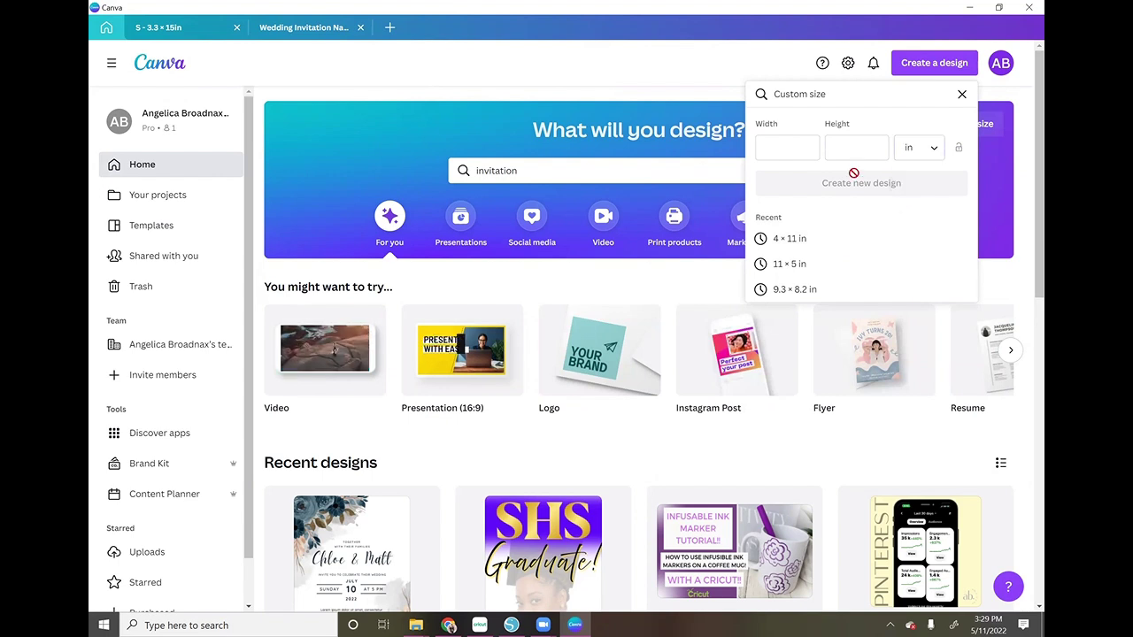
click(788, 151)
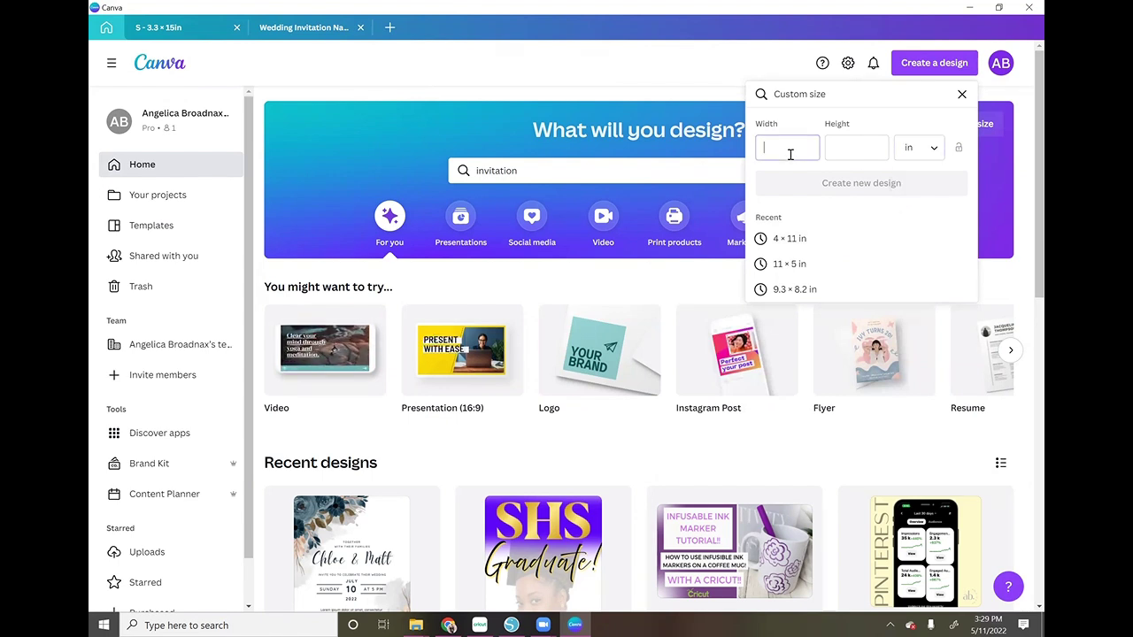
text(3.3)
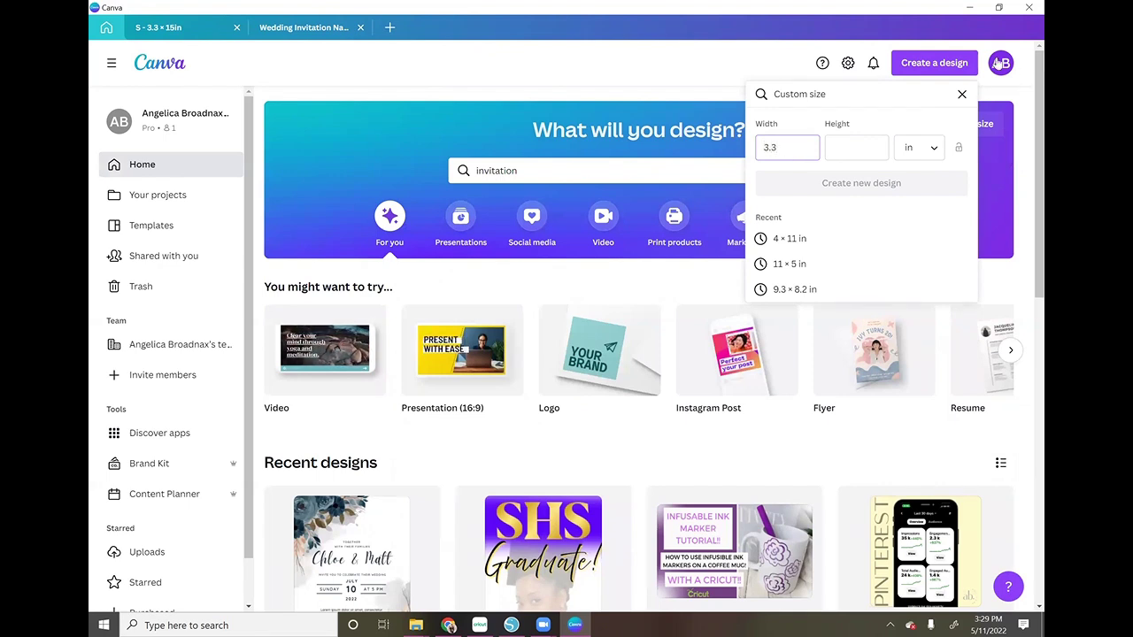
click(859, 142)
text(15)
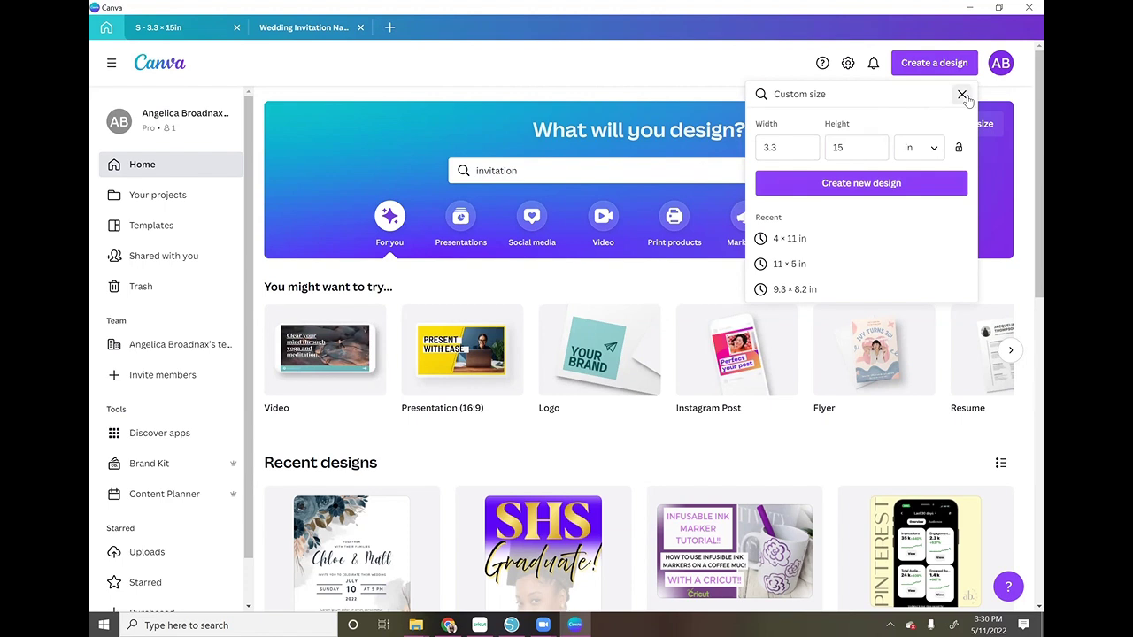
click(963, 95)
Switch to the open 3.3 × 15 in graduation design and add a blank second page.
click(181, 27)
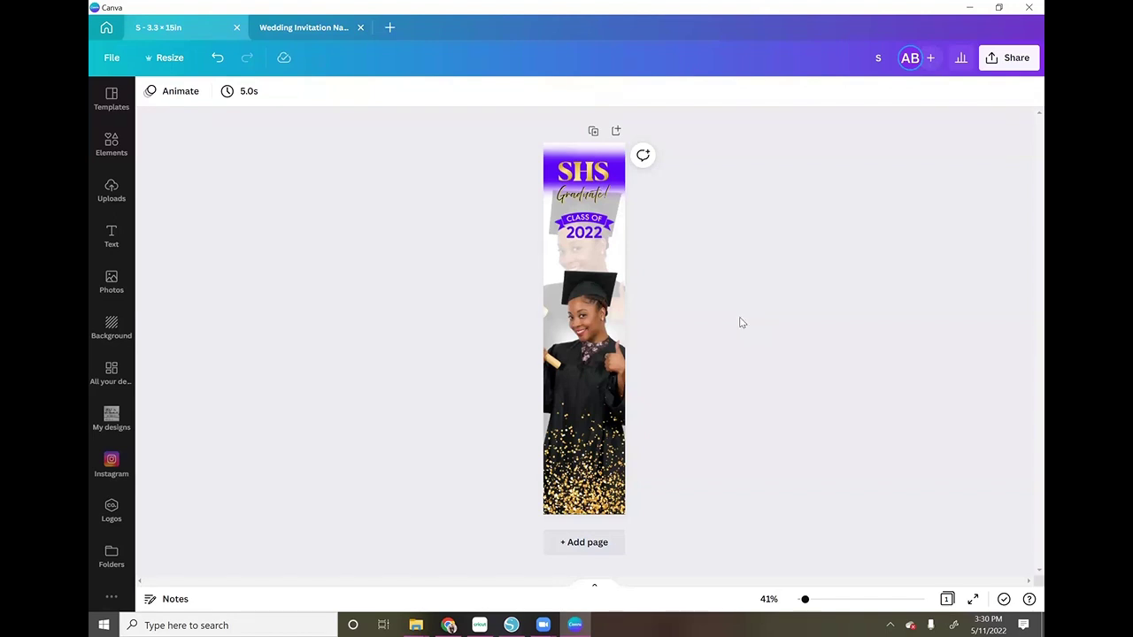
click(602, 545)
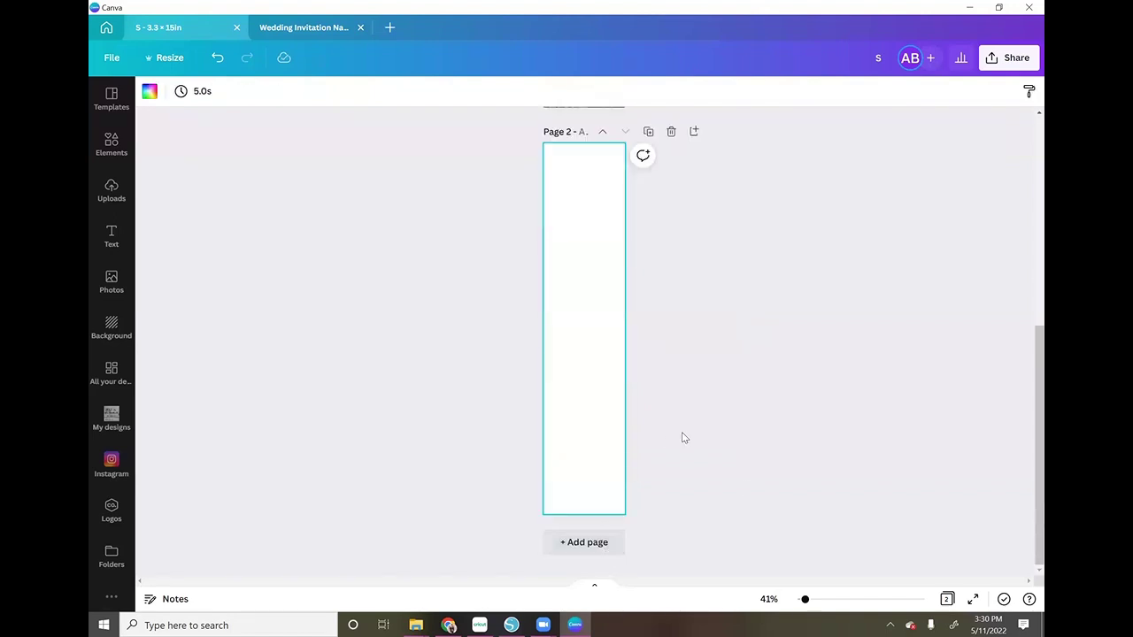
scroll(801, 412, up, 5)
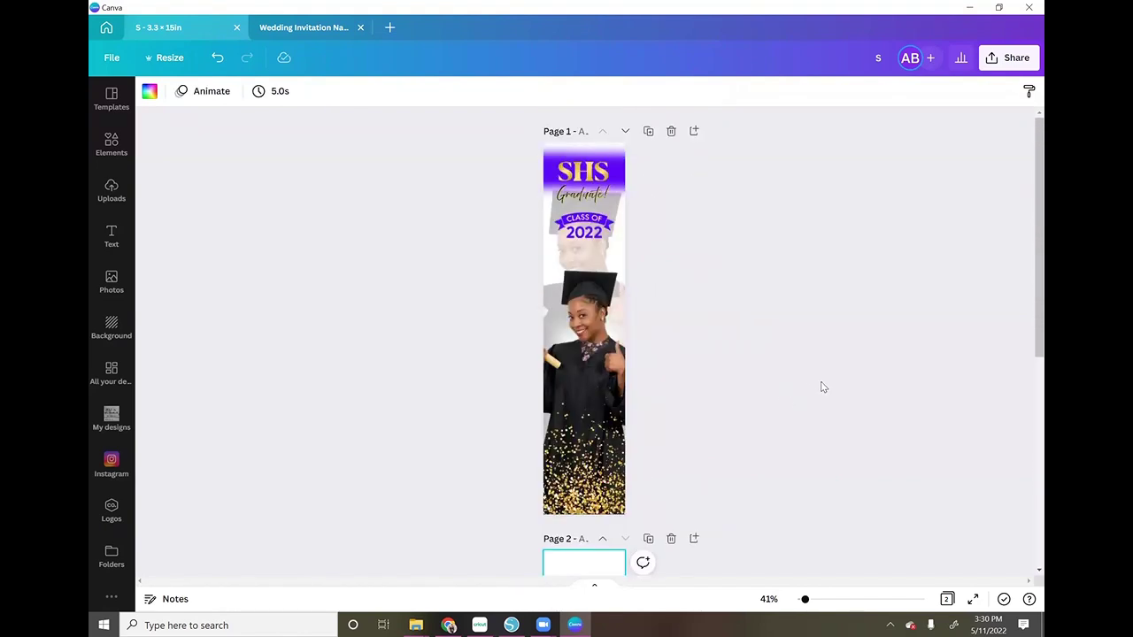
scroll(280, 228, down, 1)
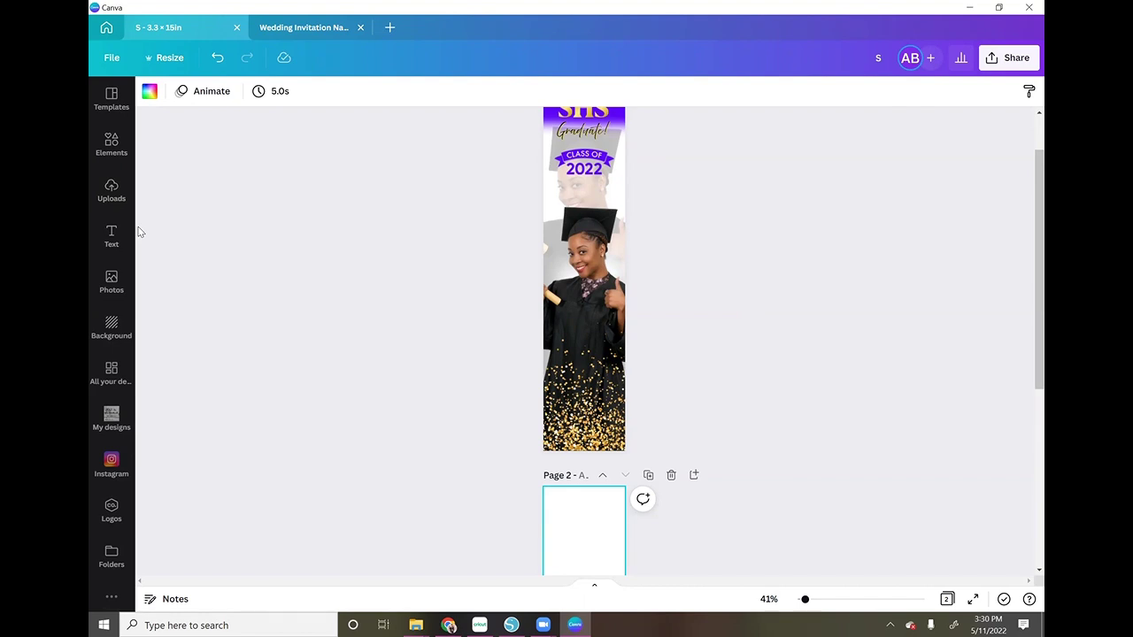
Search the photos for "graduation black people" and add the cut-out style photo of the woman graduate holding a diploma to page 2.
click(111, 284)
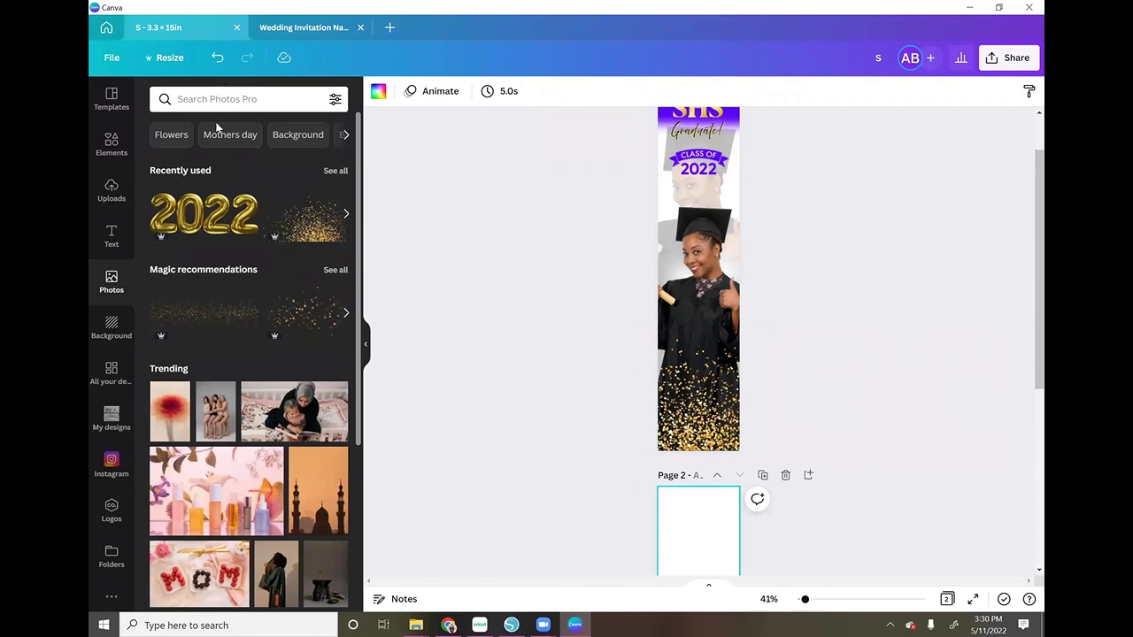
click(275, 103)
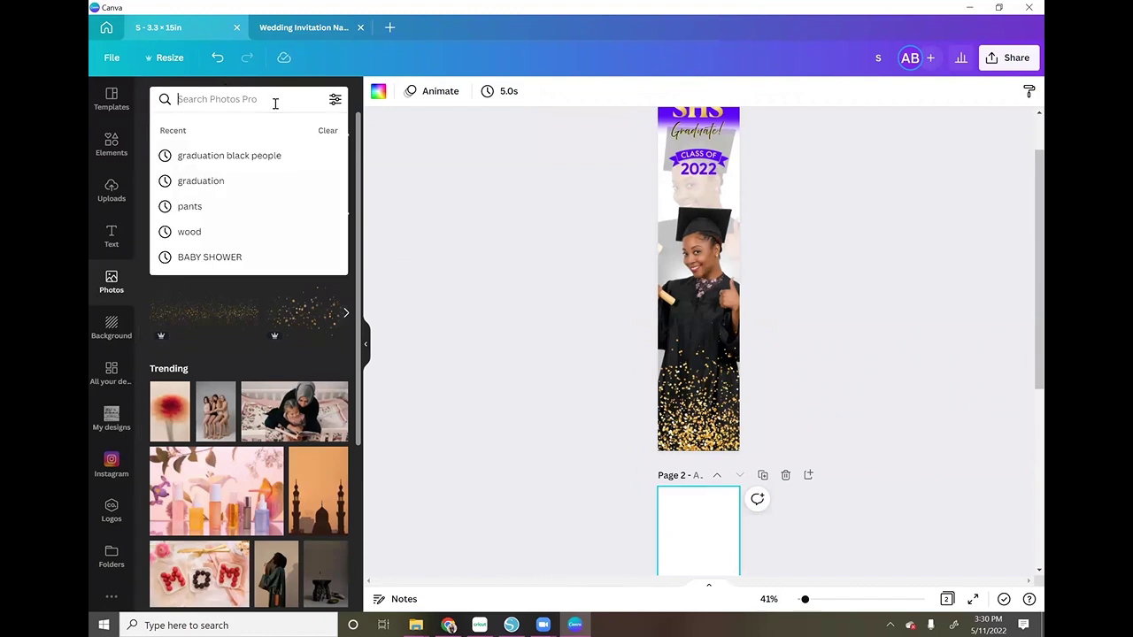
click(296, 158)
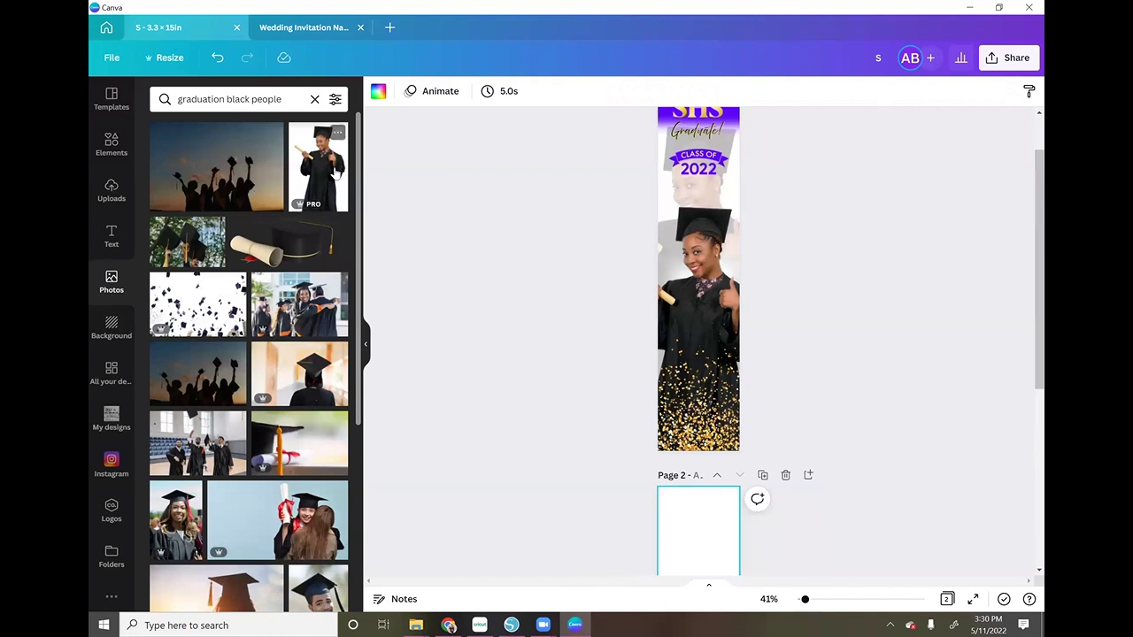
scroll(324, 174, down, 1)
scroll(514, 339, down, 4)
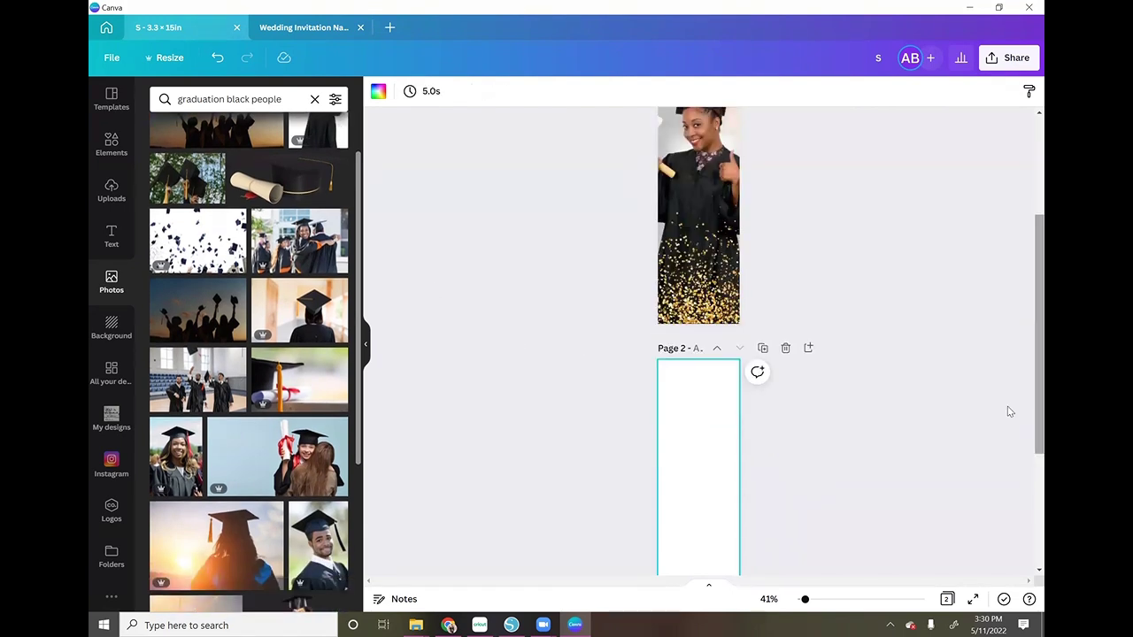
scroll(348, 209, up, 1)
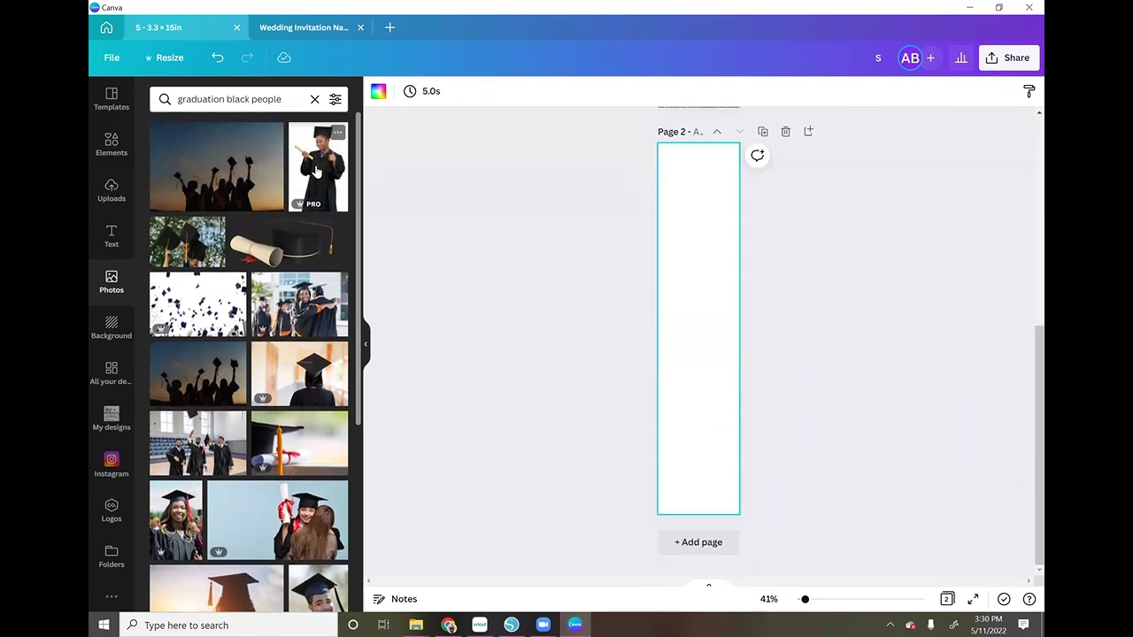
click(317, 168)
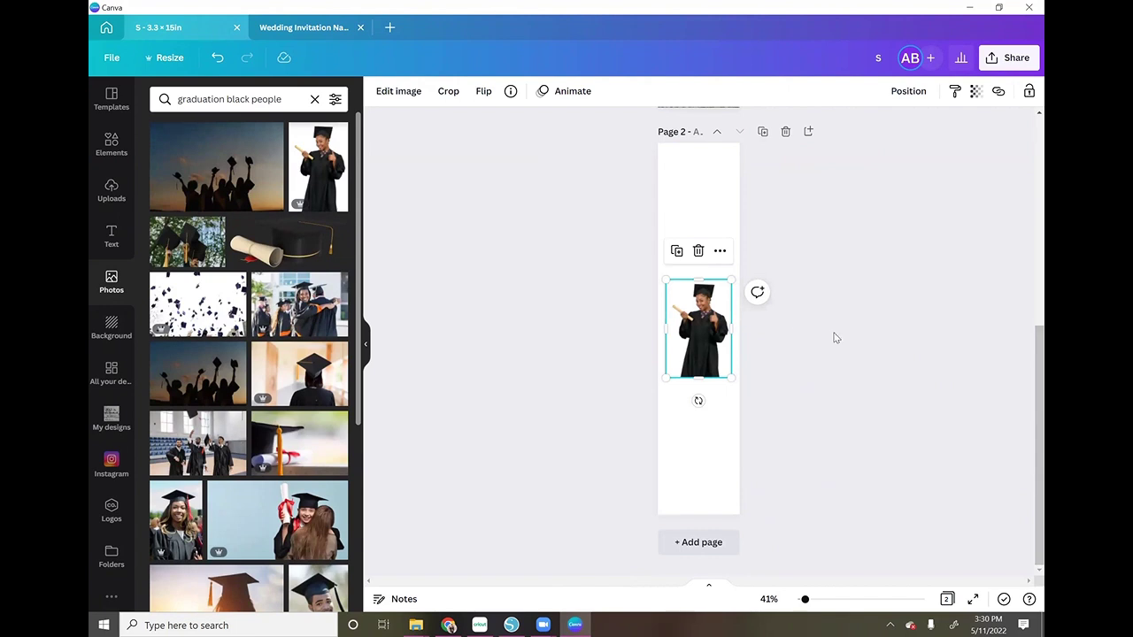
Remove the background from the graduate photo on page 2 with Background Remover and apply it.
click(396, 92)
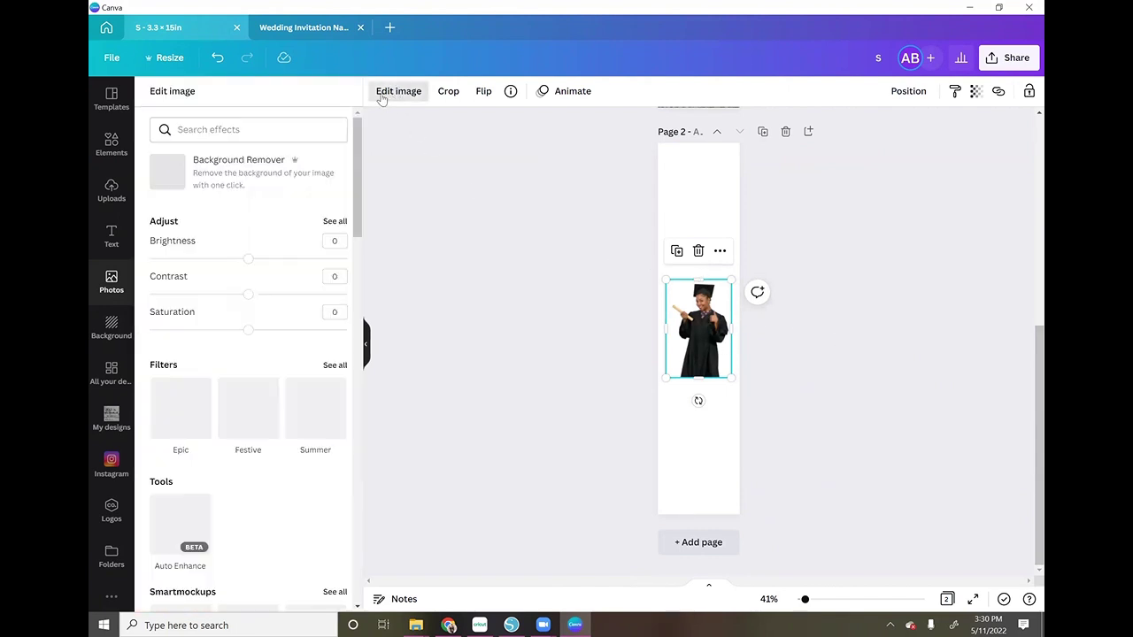
click(291, 174)
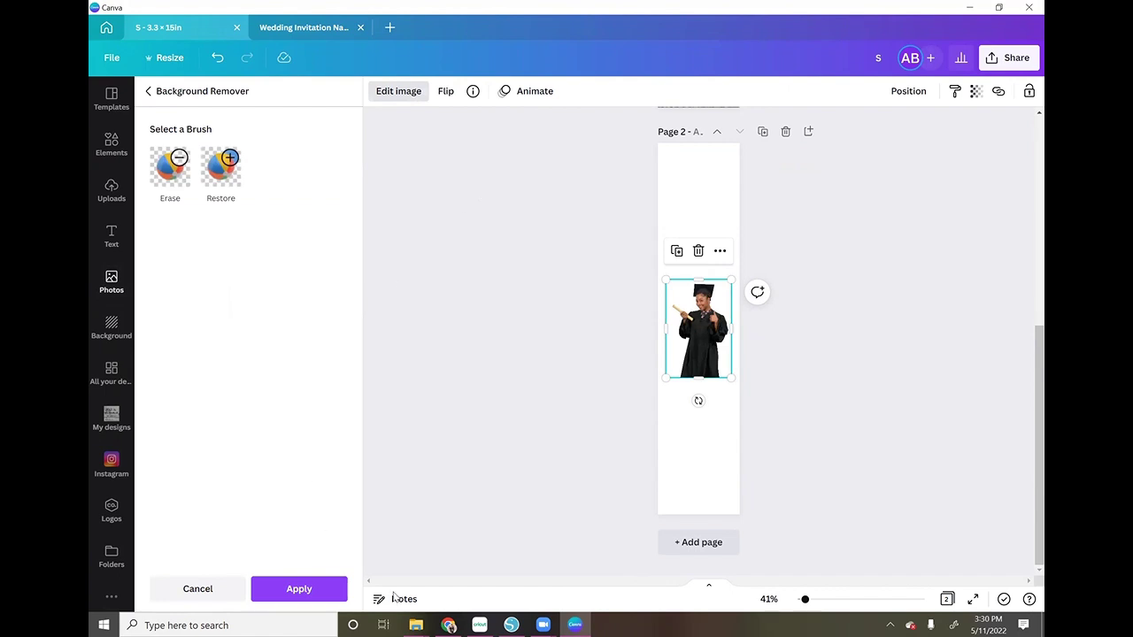
click(344, 584)
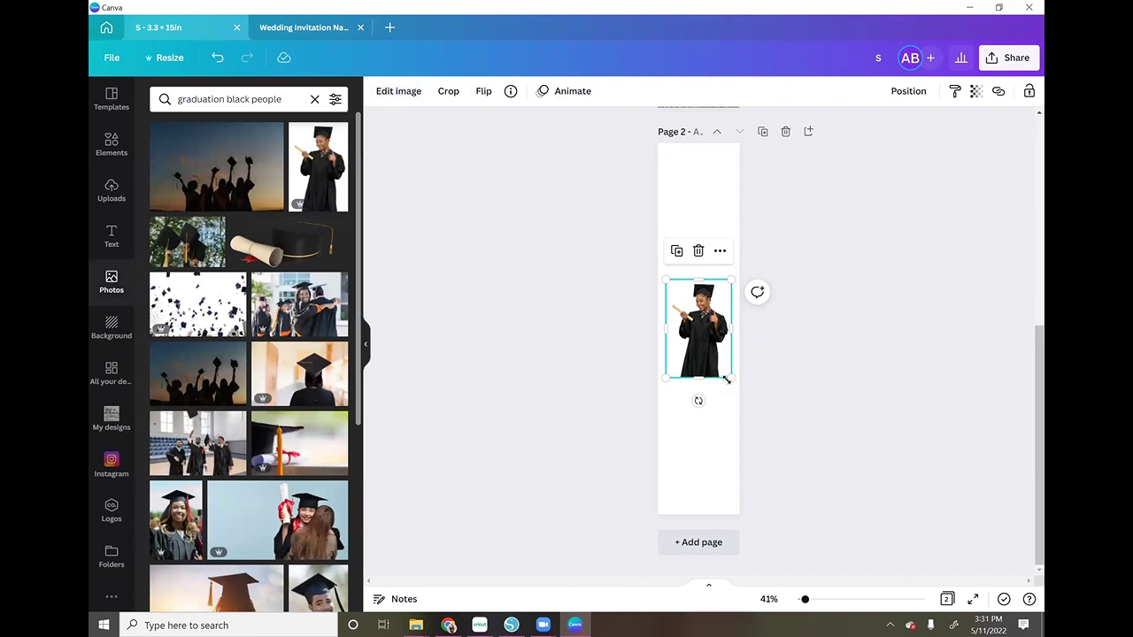
Enlarge the graduate photo beyond page 2's width and centre it on the page with its base at the lower edge.
drag(730, 376, 872, 576)
drag(810, 483, 701, 379)
drag(797, 201, 824, 156)
drag(722, 310, 700, 310)
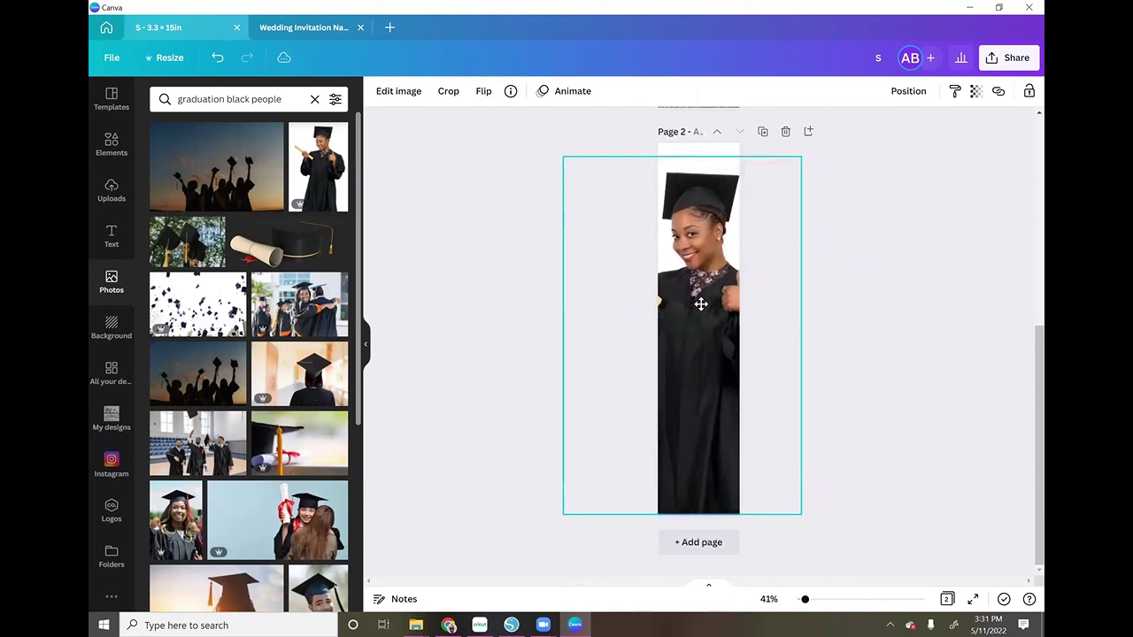
scroll(907, 332, up, 5)
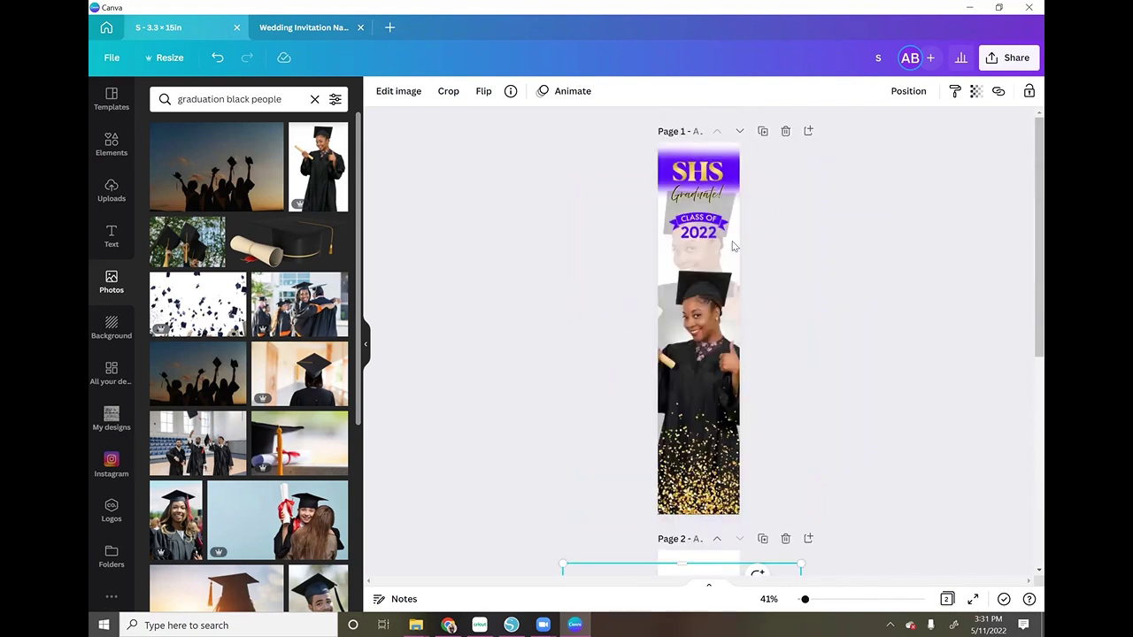
scroll(893, 292, down, 3)
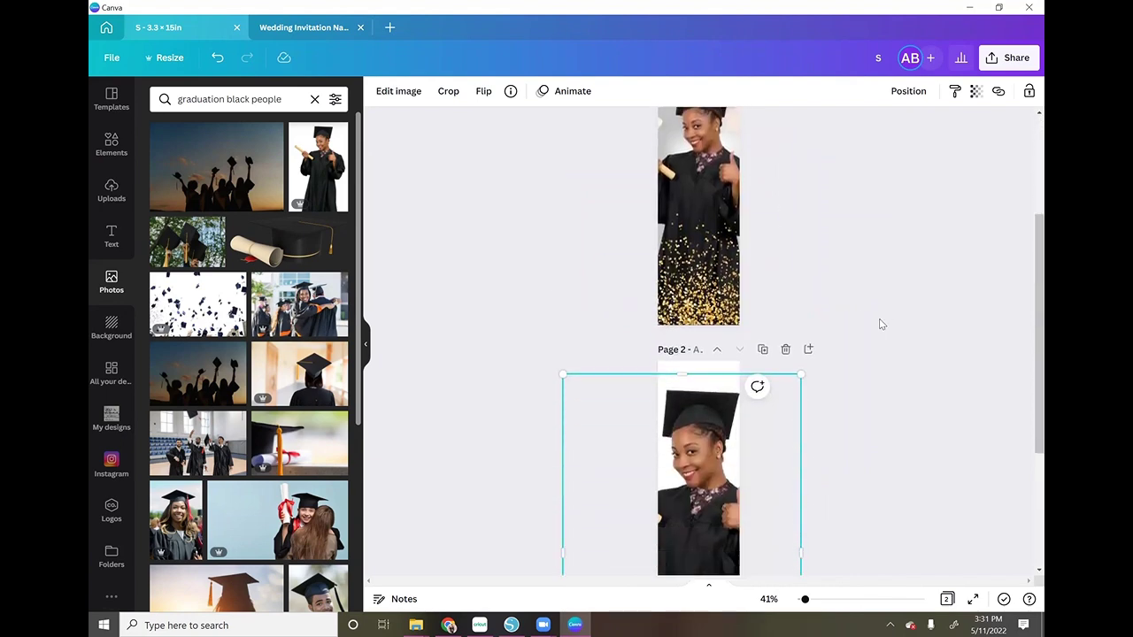
drag(801, 381, 780, 405)
drag(701, 498, 716, 498)
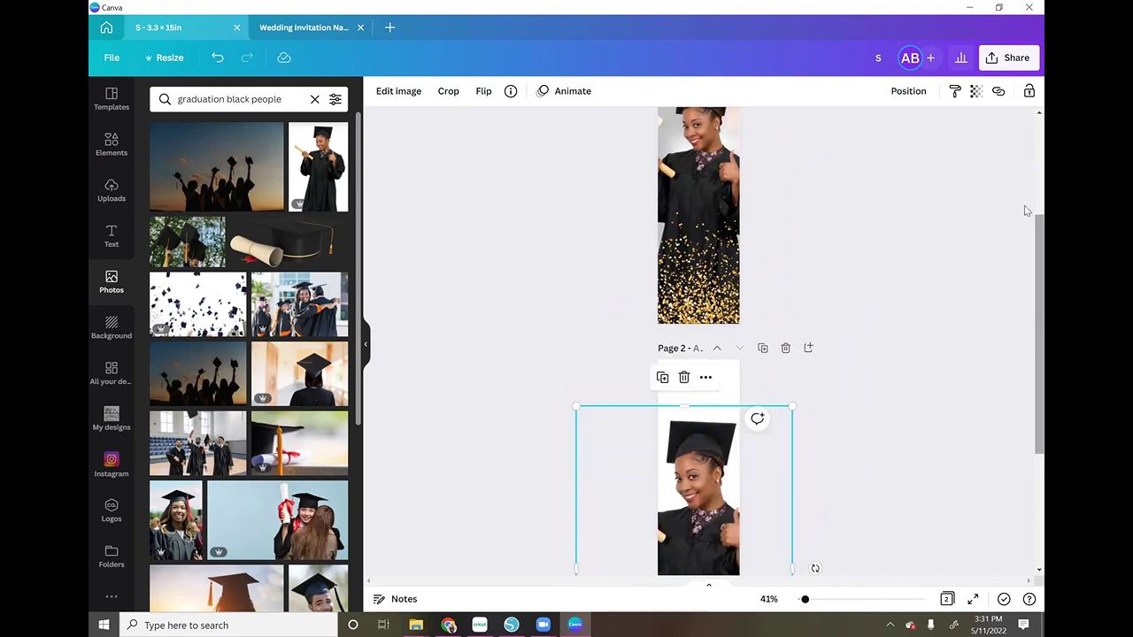
scroll(956, 157, down, 3)
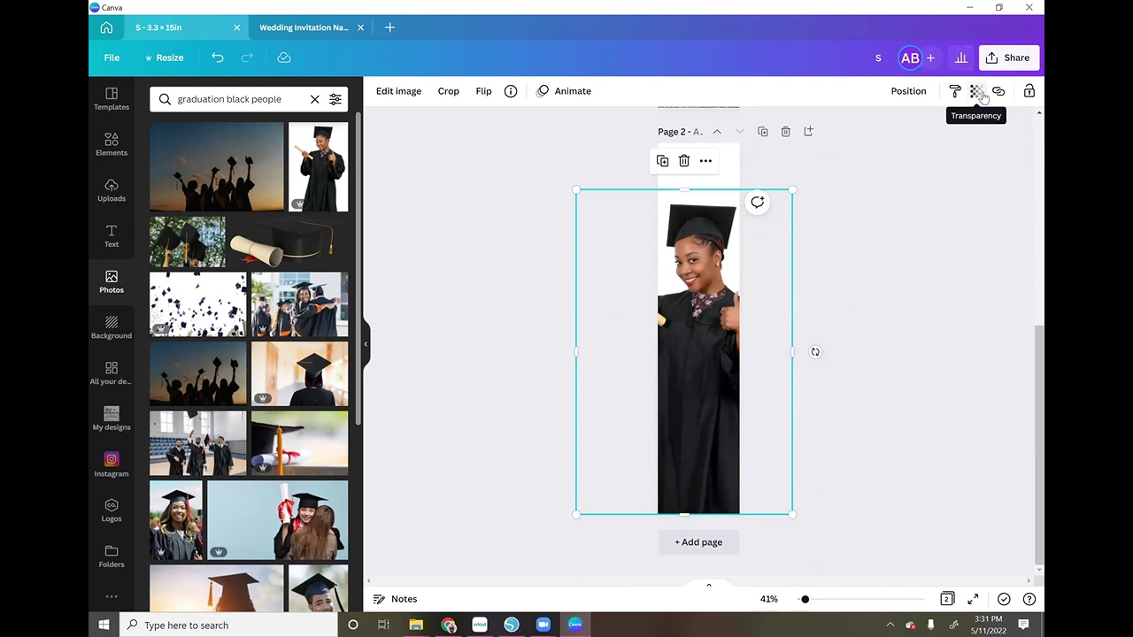
Set the transparency of the large graduate photo on page 2 to 31.
click(978, 93)
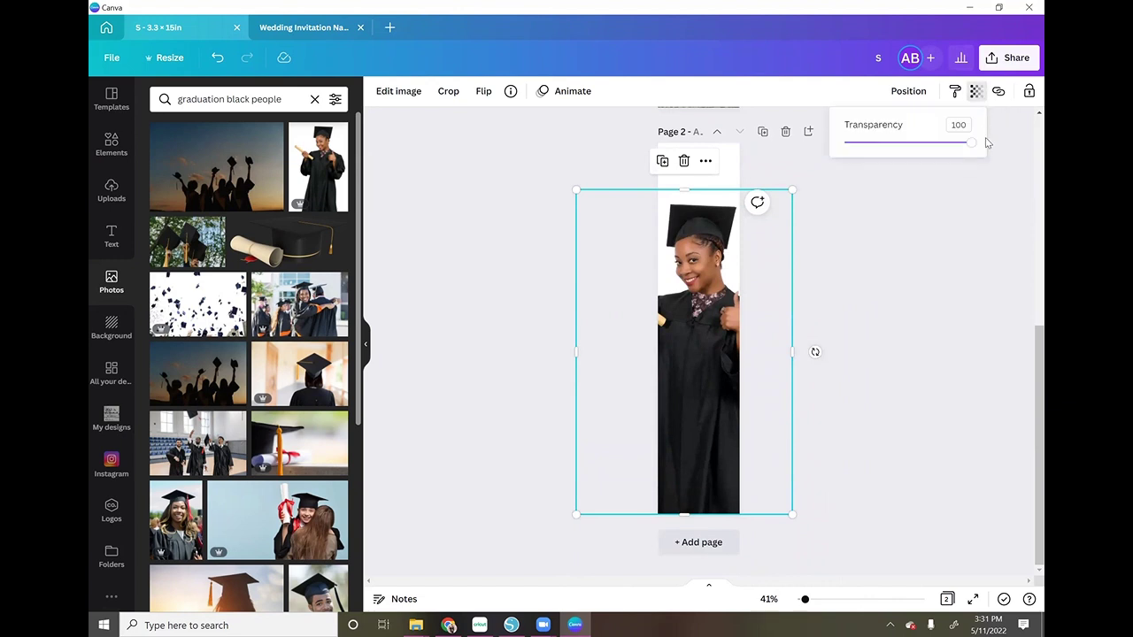
drag(971, 143, 883, 153)
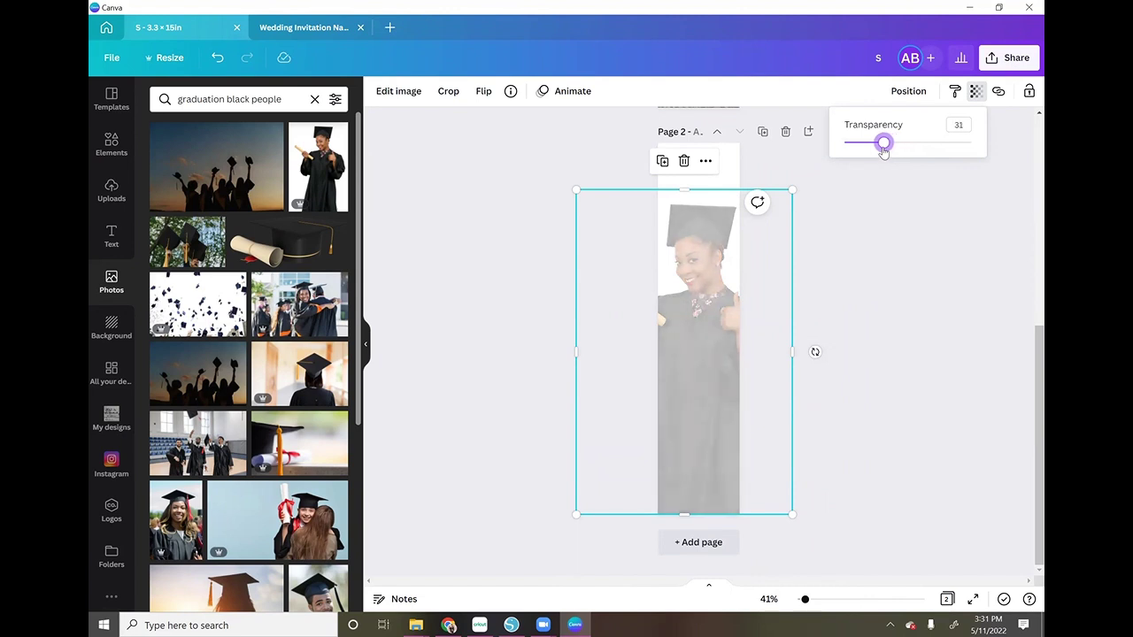
click(874, 285)
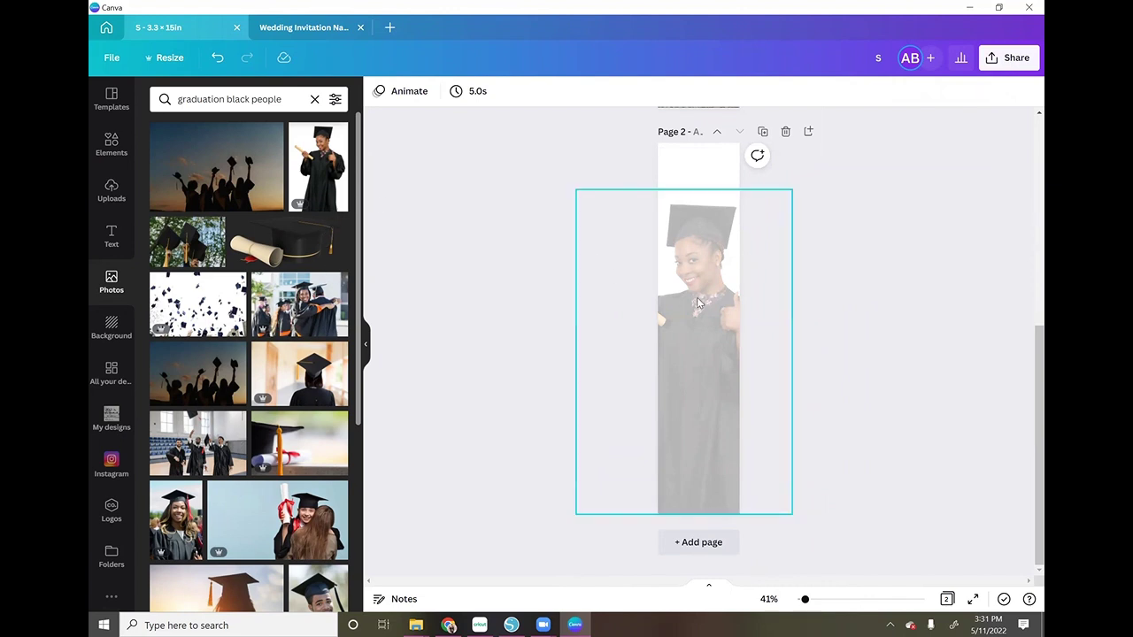
Add the same graduate photo to page 2 again and remove its background with Background Remover.
click(332, 168)
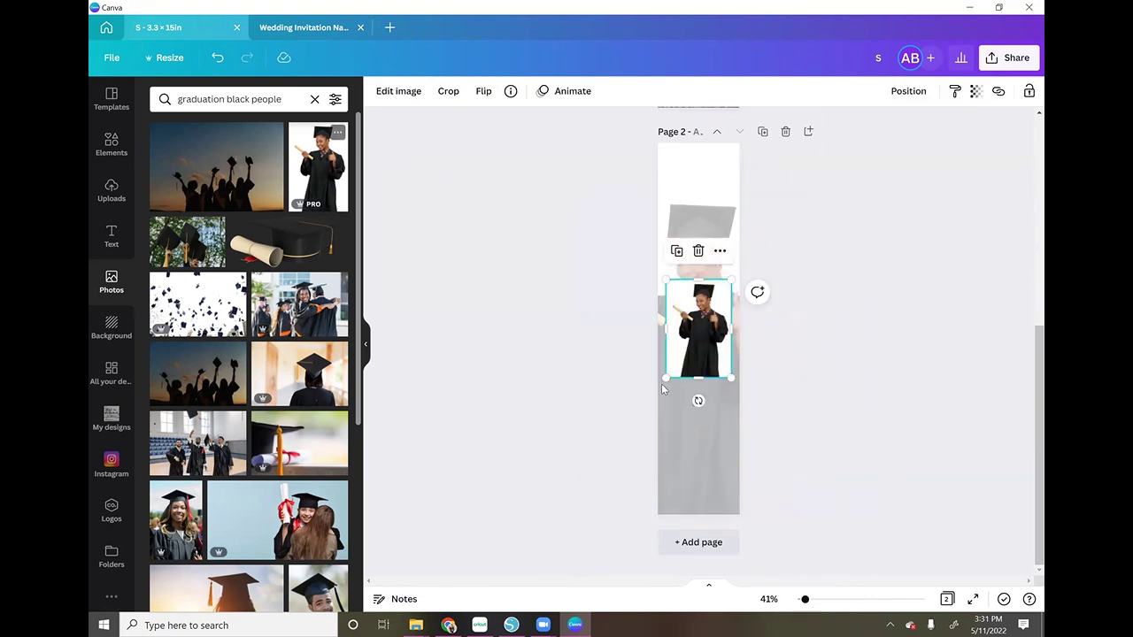
click(397, 91)
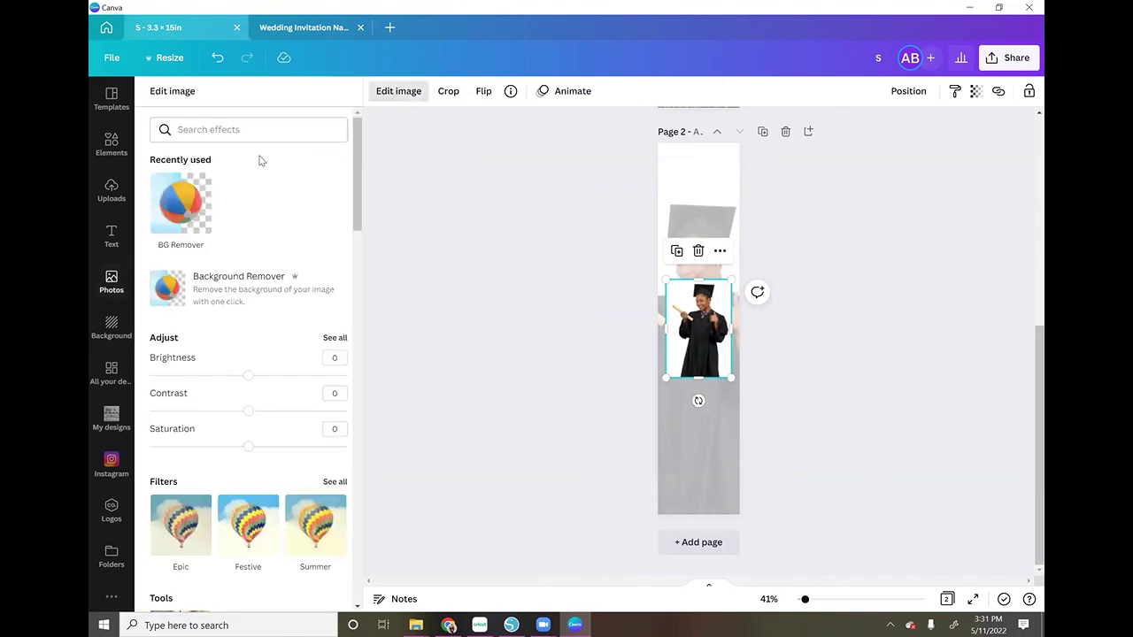
click(228, 296)
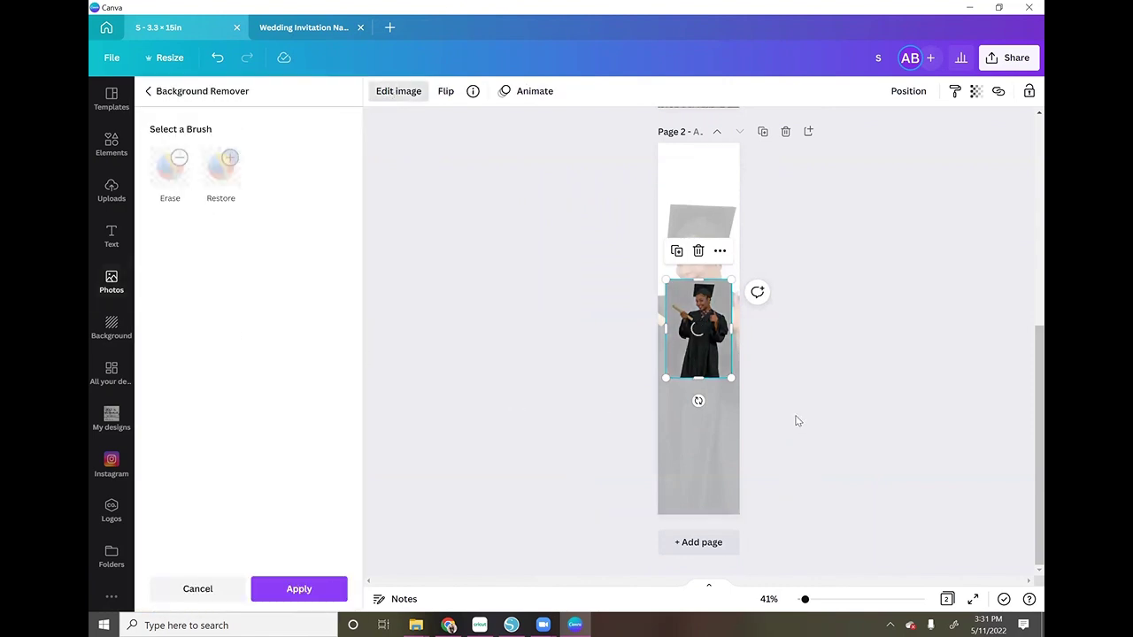
Enlarge the second graduate photo and place it in front of the faded one, centred at the bottom of page 2.
drag(731, 379, 712, 425)
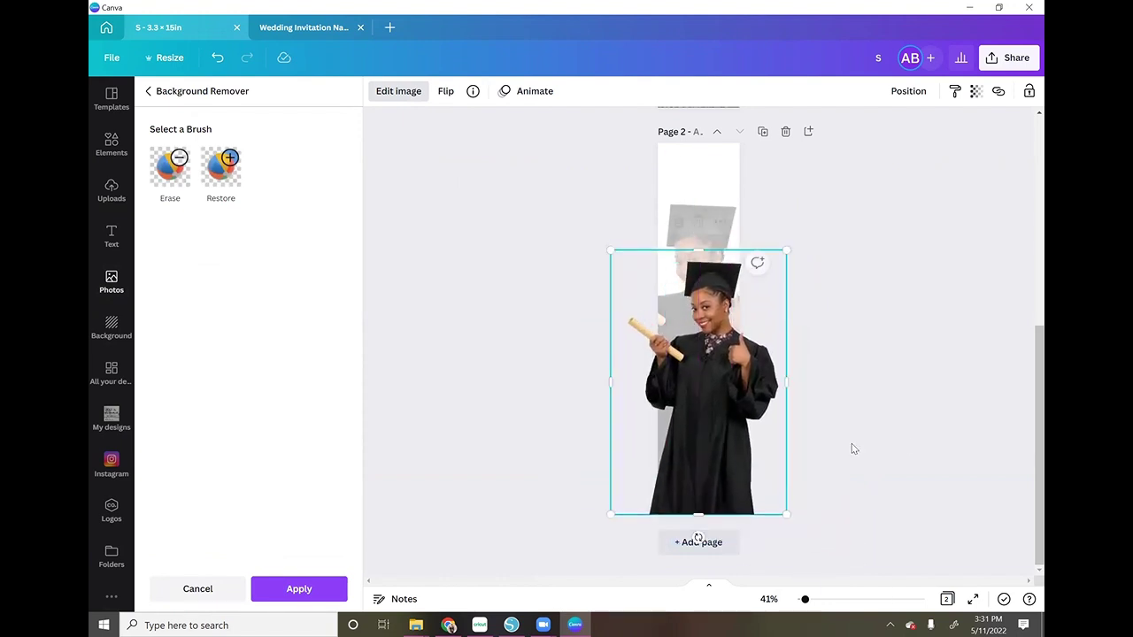
click(846, 441)
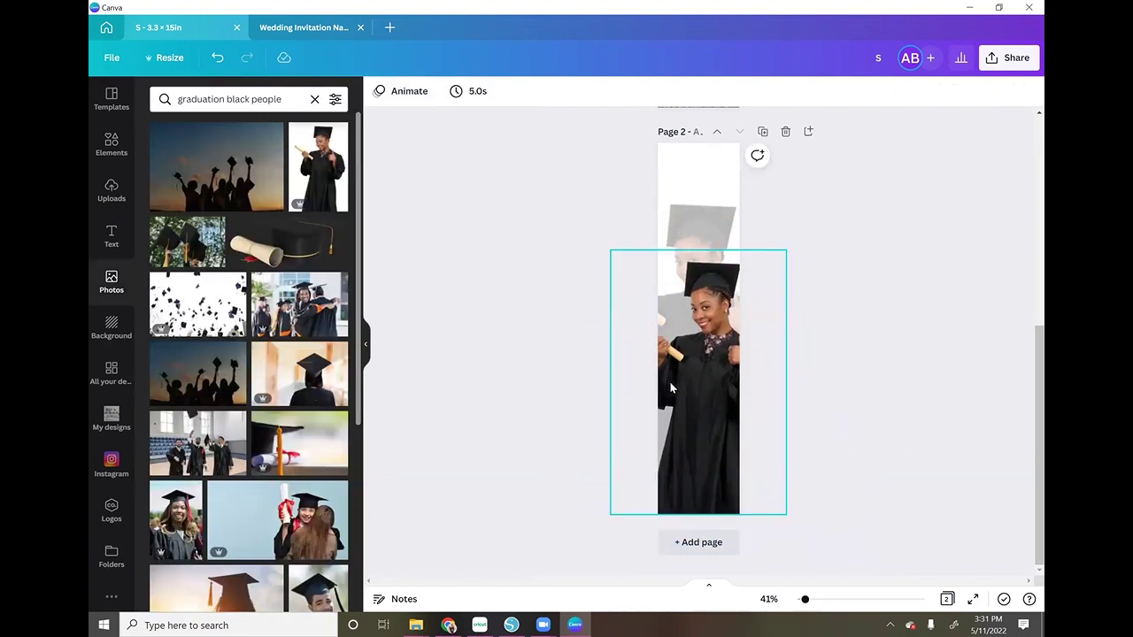
drag(693, 395, 683, 387)
mouse_move(780, 253)
mouse_down()
mouse_move(777, 281)
mouse_move(772, 270)
mouse_up()
drag(714, 363, 723, 363)
click(766, 195)
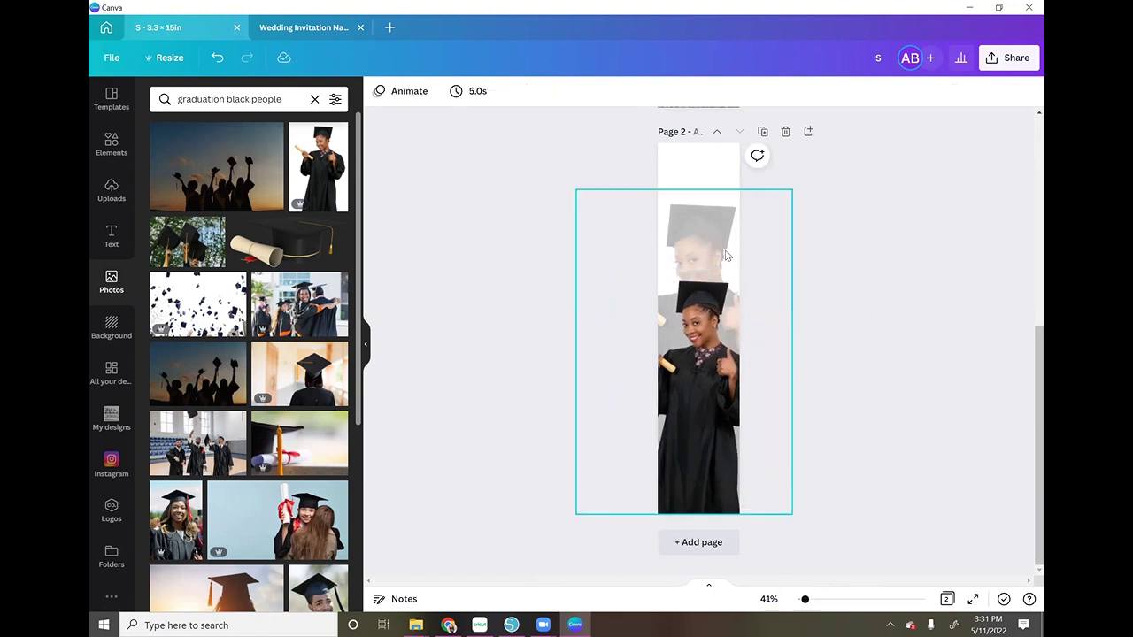
Enlarge the faded graduate photo slightly and recentre it behind the front photo on page 2.
drag(789, 190, 804, 169)
drag(749, 221, 728, 225)
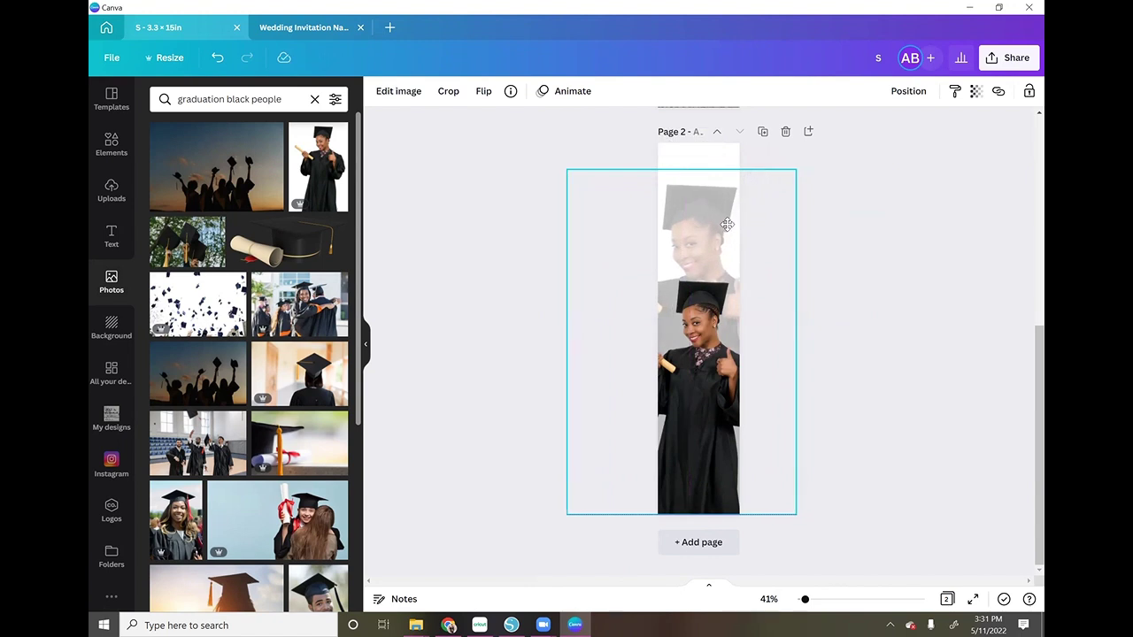
click(899, 257)
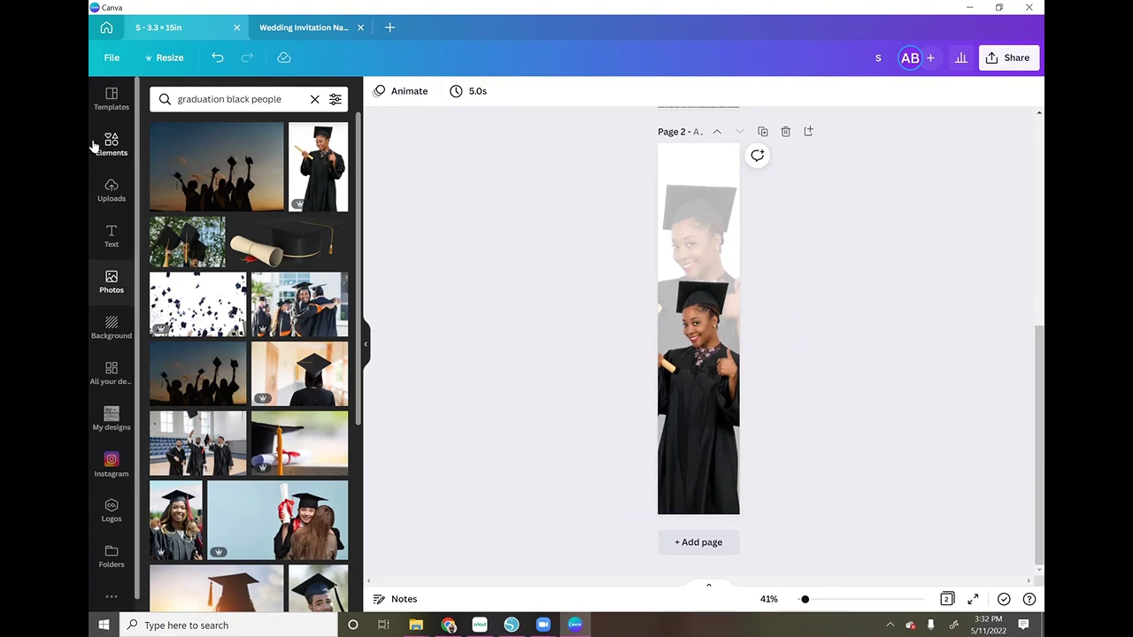
Search the elements for gold glitter and add the scattered gold confetti burst to page 2.
scroll(737, 474, up, 5)
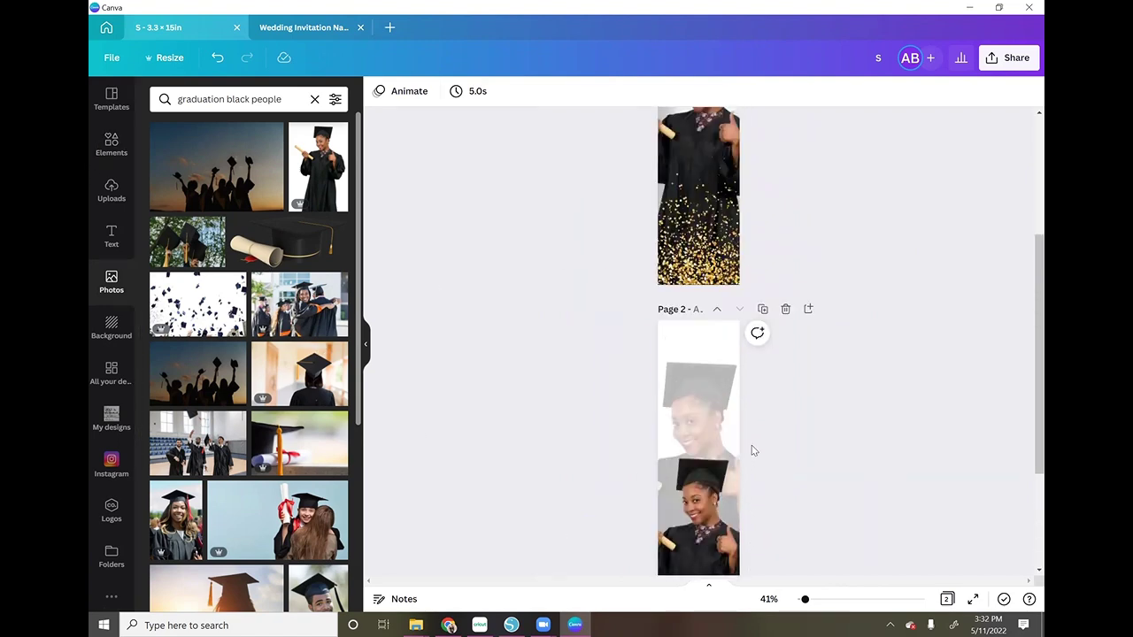
scroll(847, 470, down, 5)
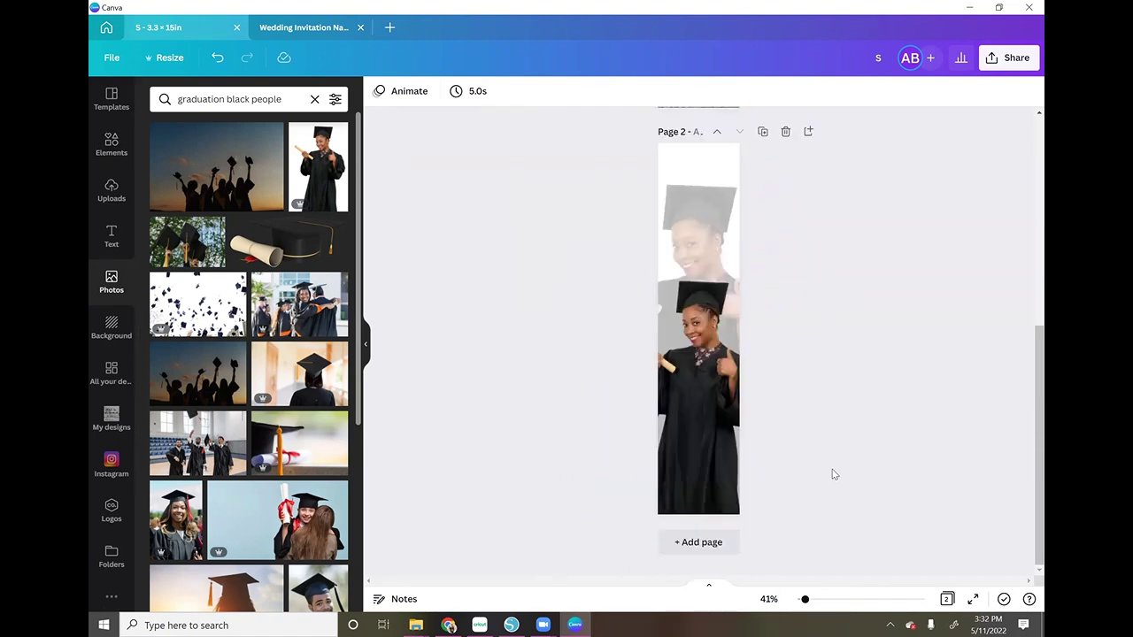
click(128, 150)
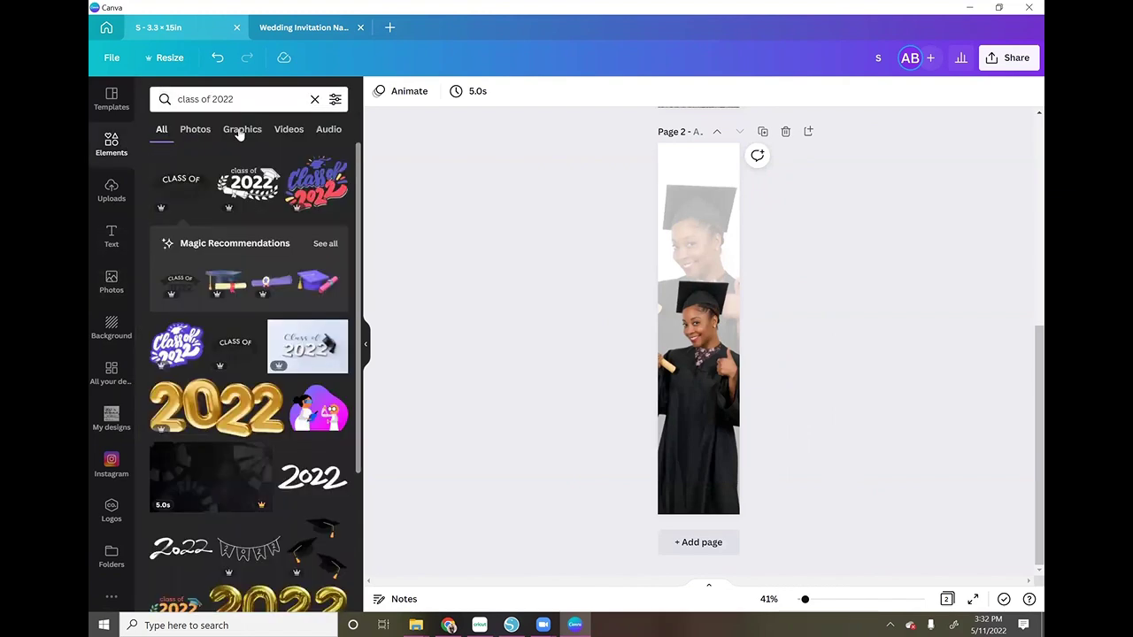
click(313, 99)
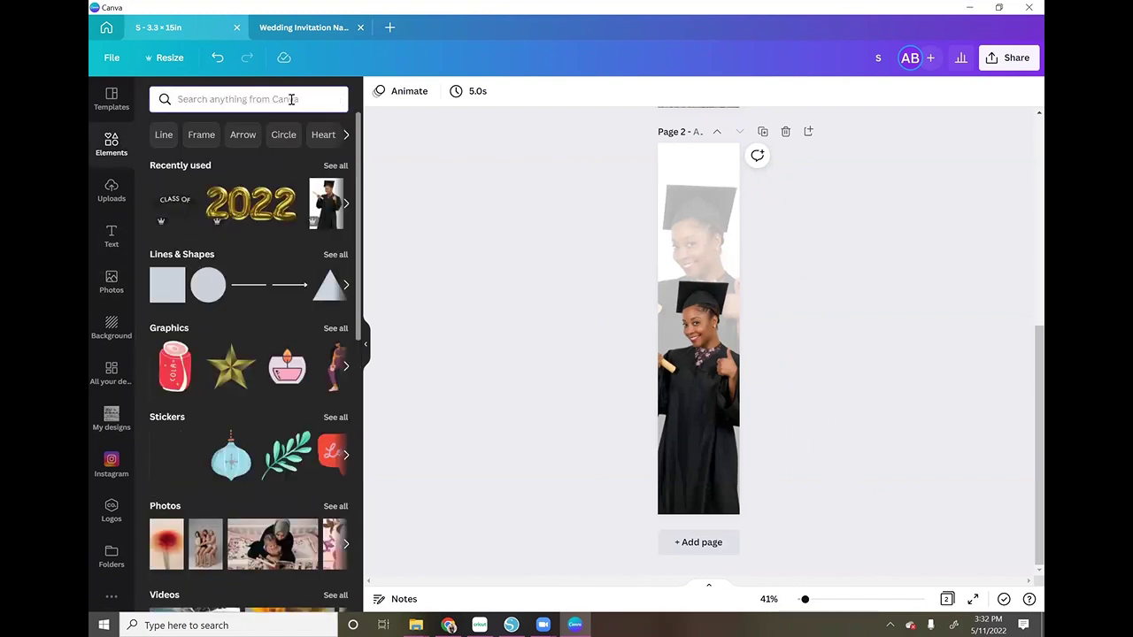
text(gold)
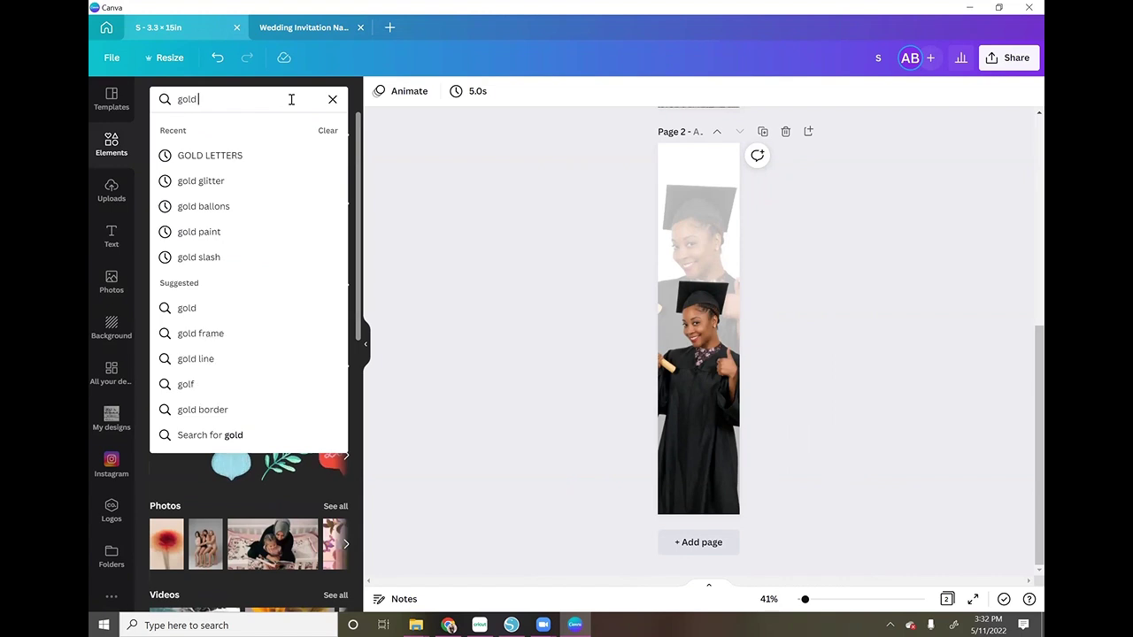
click(227, 182)
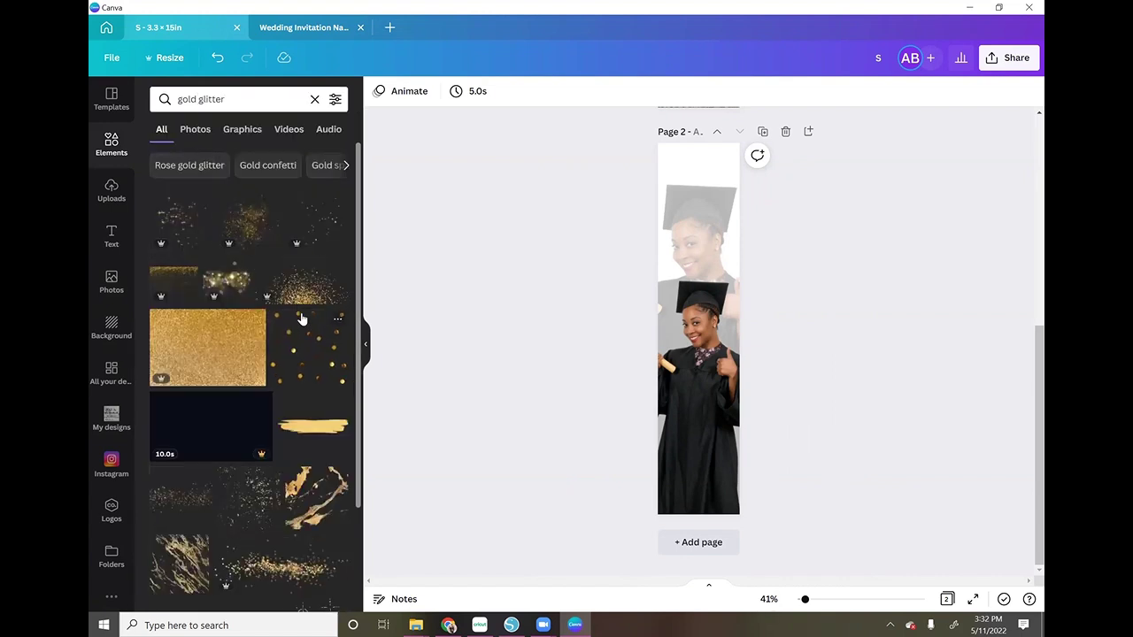
scroll(295, 352, down, 3)
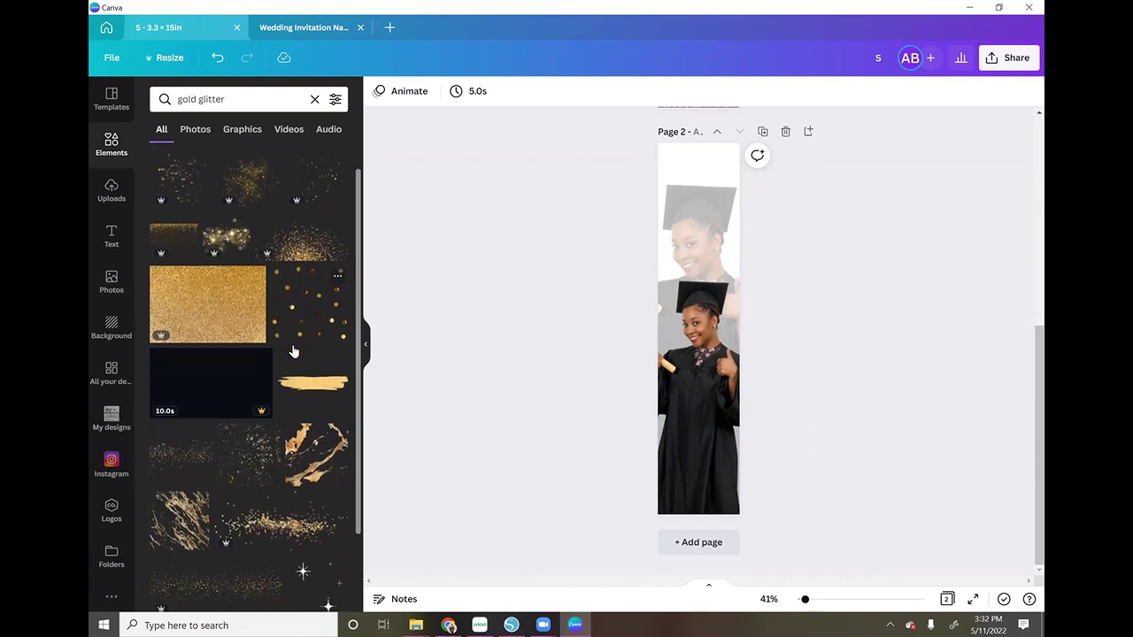
scroll(252, 354, down, 3)
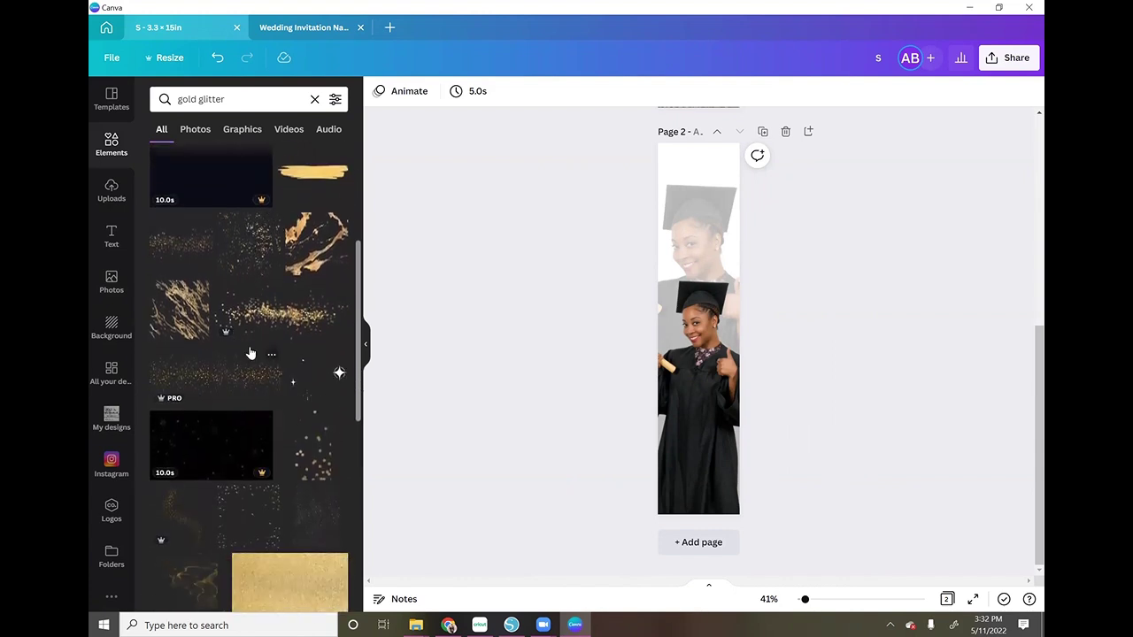
scroll(252, 354, up, 6)
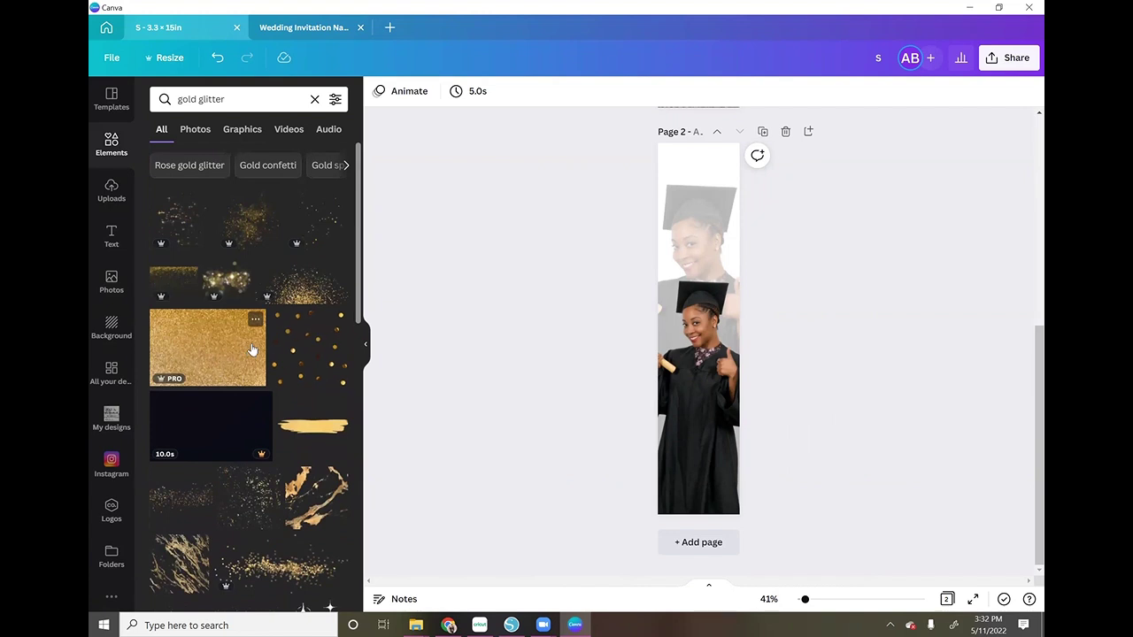
click(299, 298)
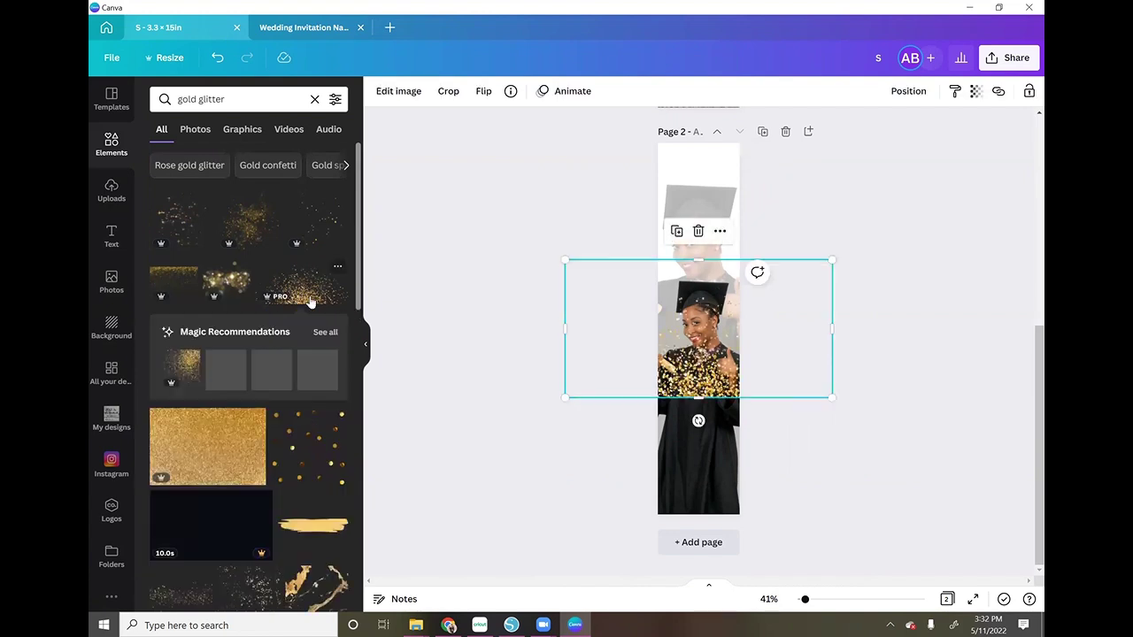
Place the gold glitter along the bottom edge of page 2, enlarge it and shift it to cover the gown's lower part.
drag(721, 352, 722, 478)
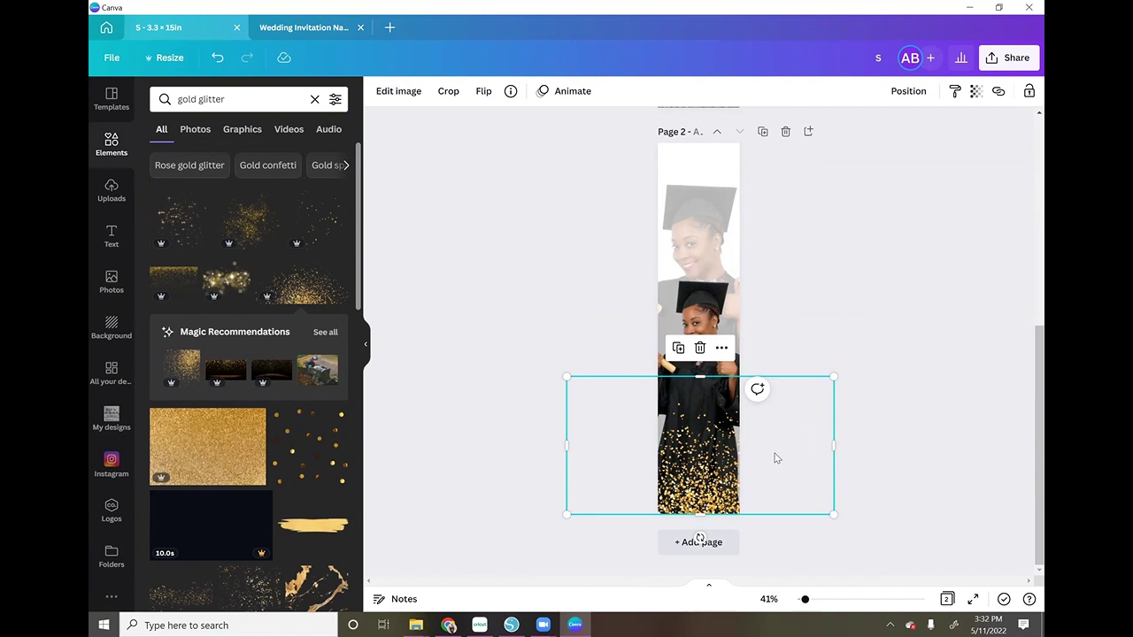
drag(842, 371, 887, 346)
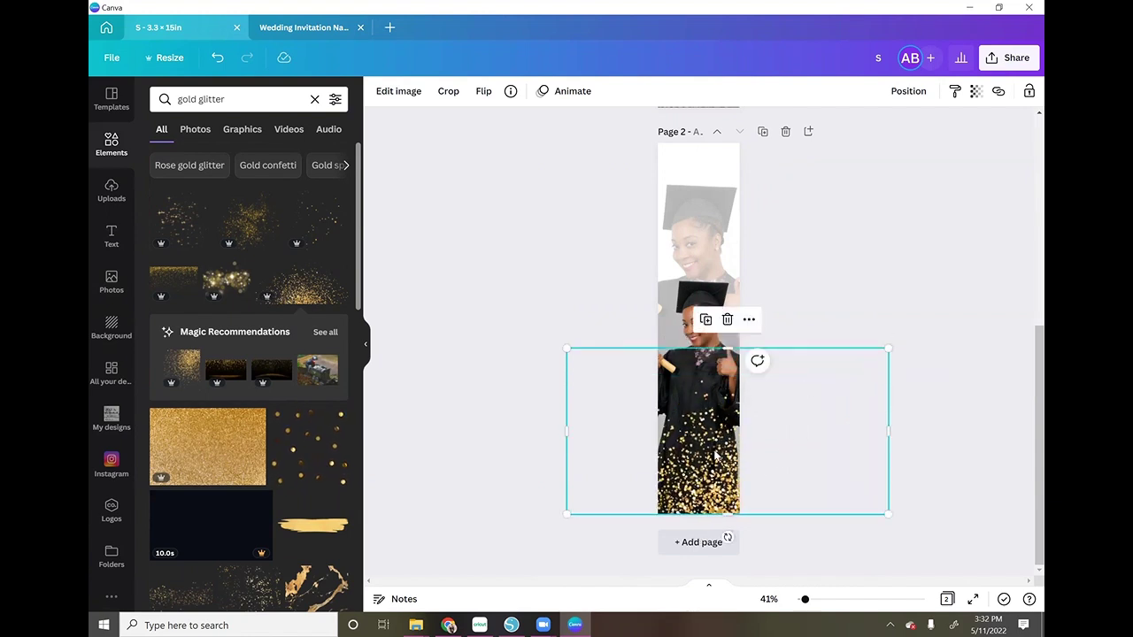
drag(715, 447, 697, 449)
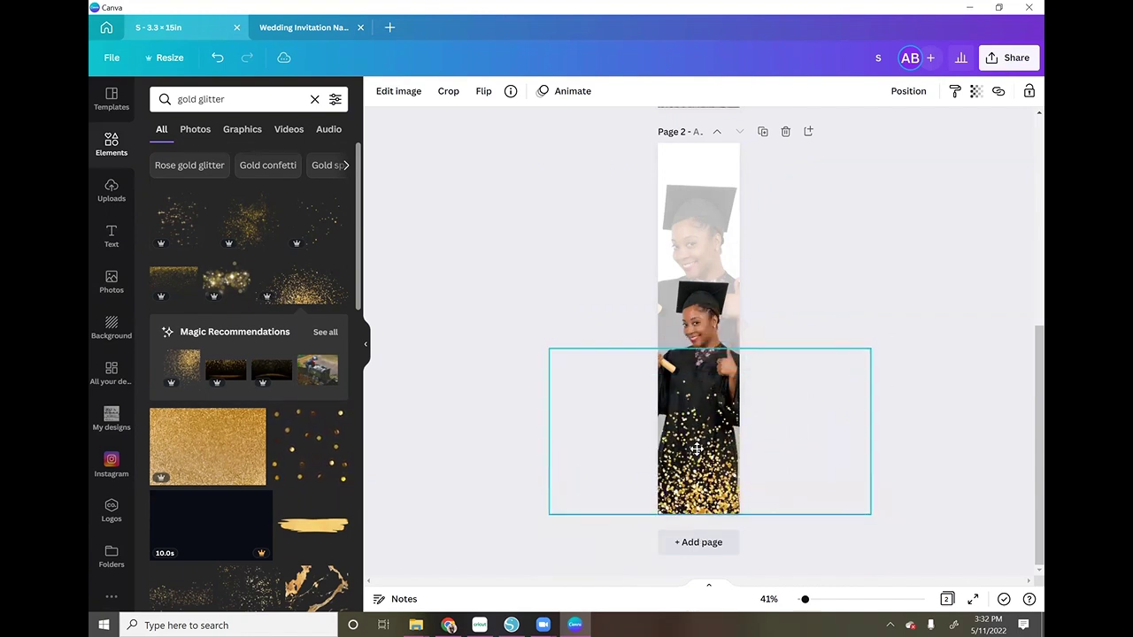
click(929, 418)
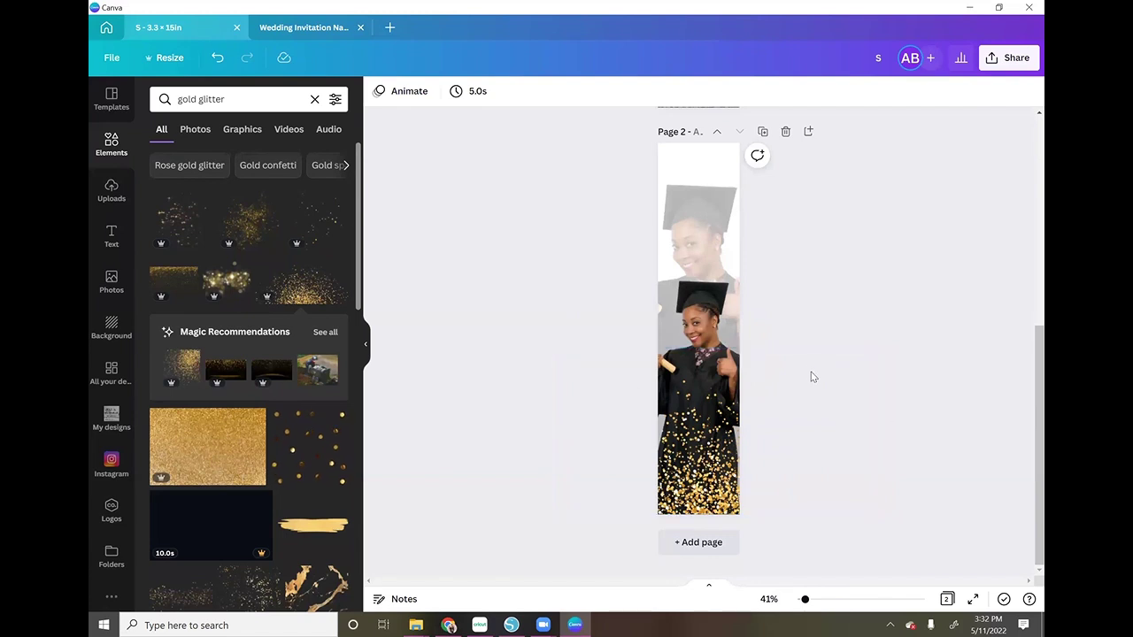
Search the elements for "class of 2022" and add the black Class of 2022 ribbon banner graphic.
scroll(787, 357, up, 4)
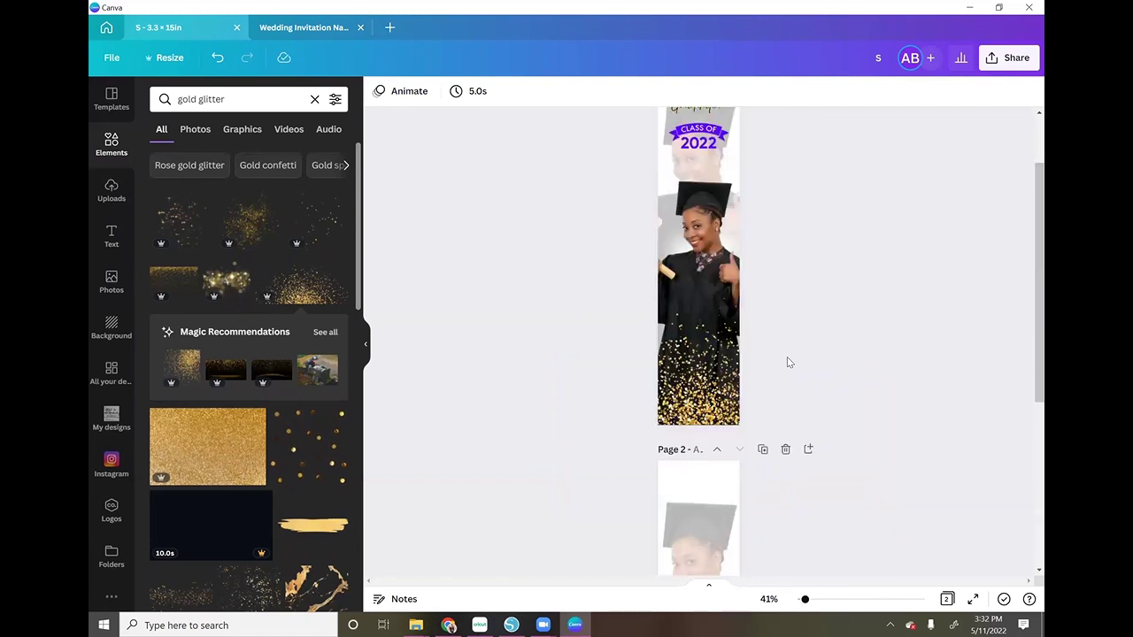
scroll(787, 357, down, 3)
scroll(788, 359, down, 1)
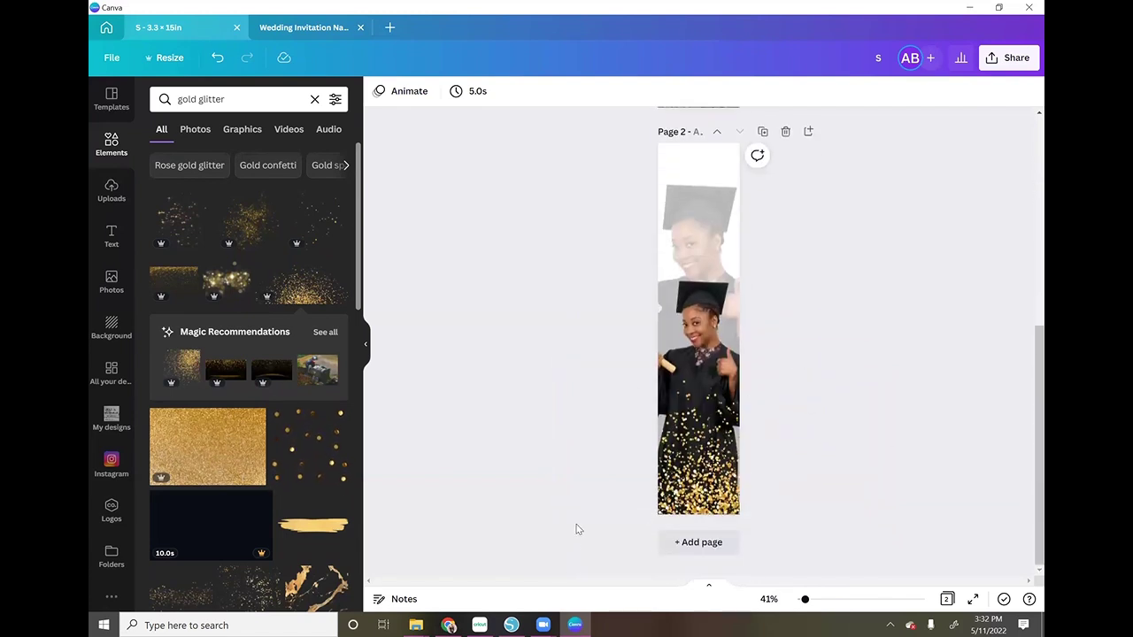
scroll(915, 297, up, 4)
scroll(915, 297, up, 2)
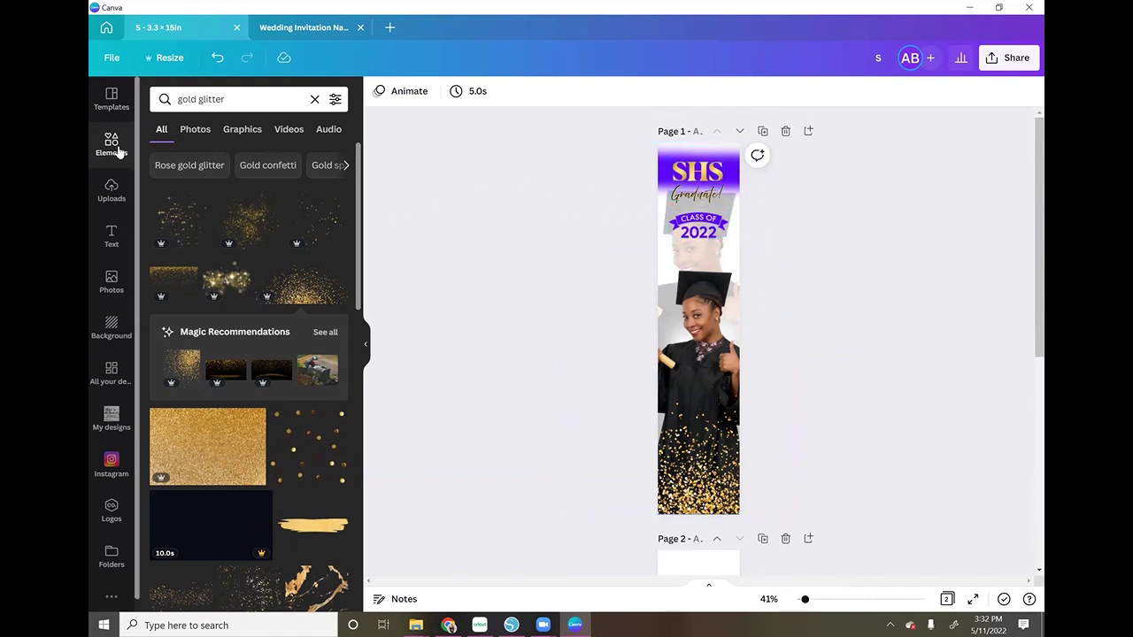
click(314, 100)
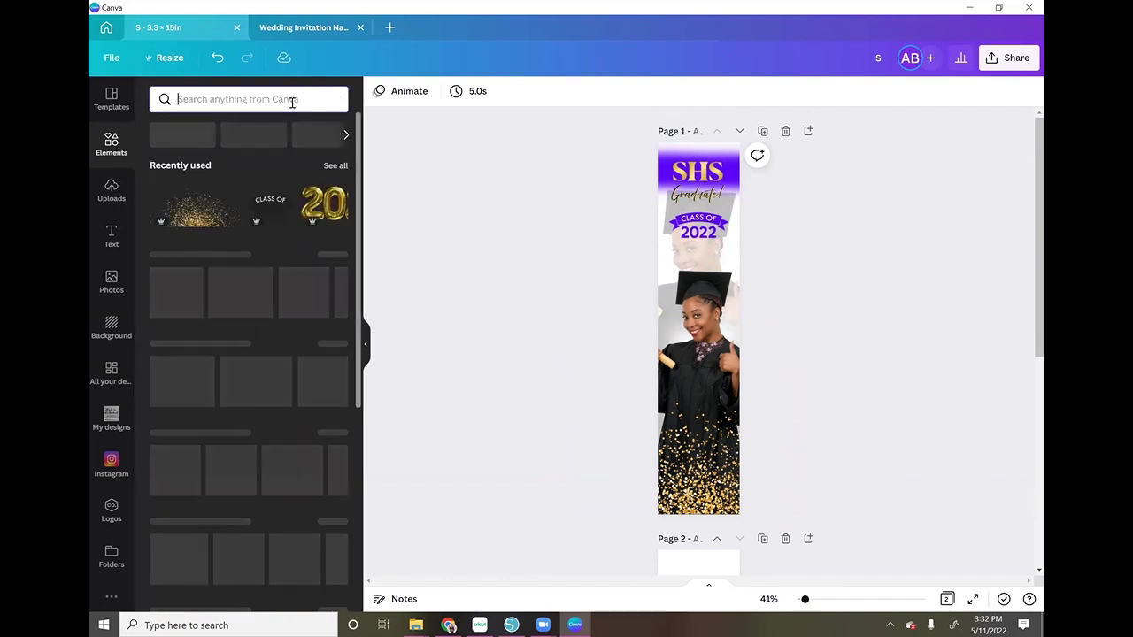
click(291, 101)
text(cla)
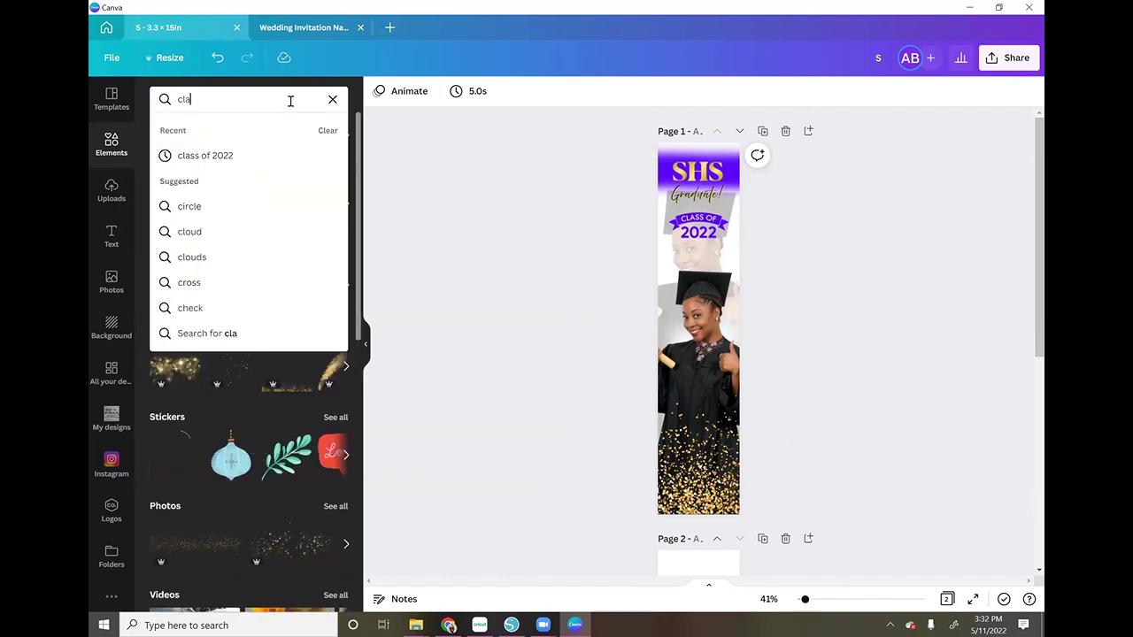
text(ss of 2022)
key(Return)
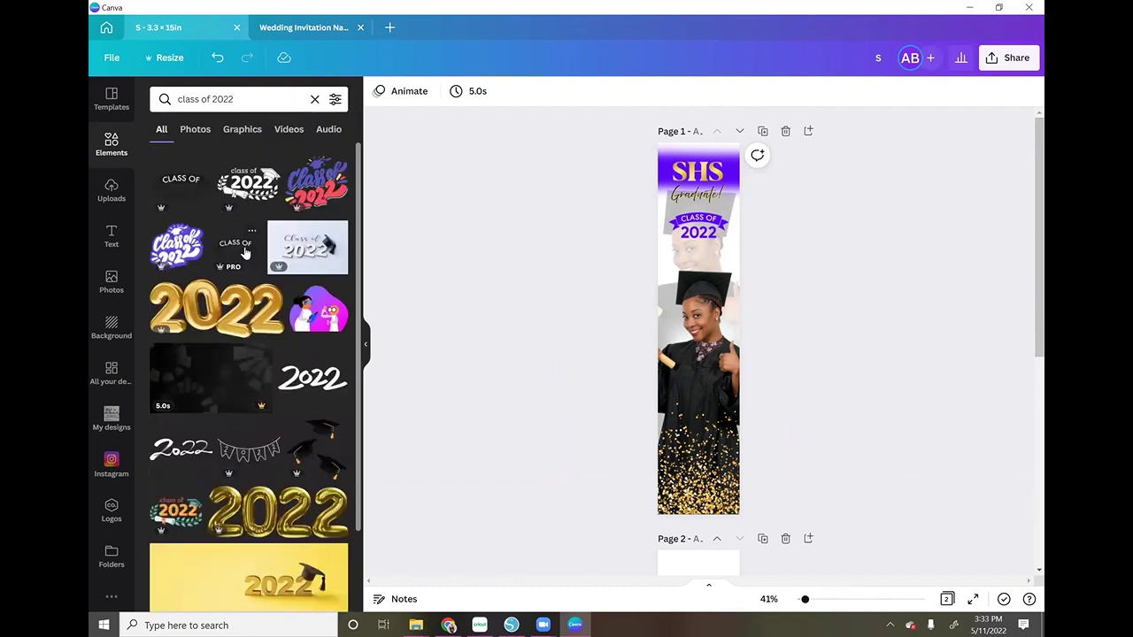
click(255, 253)
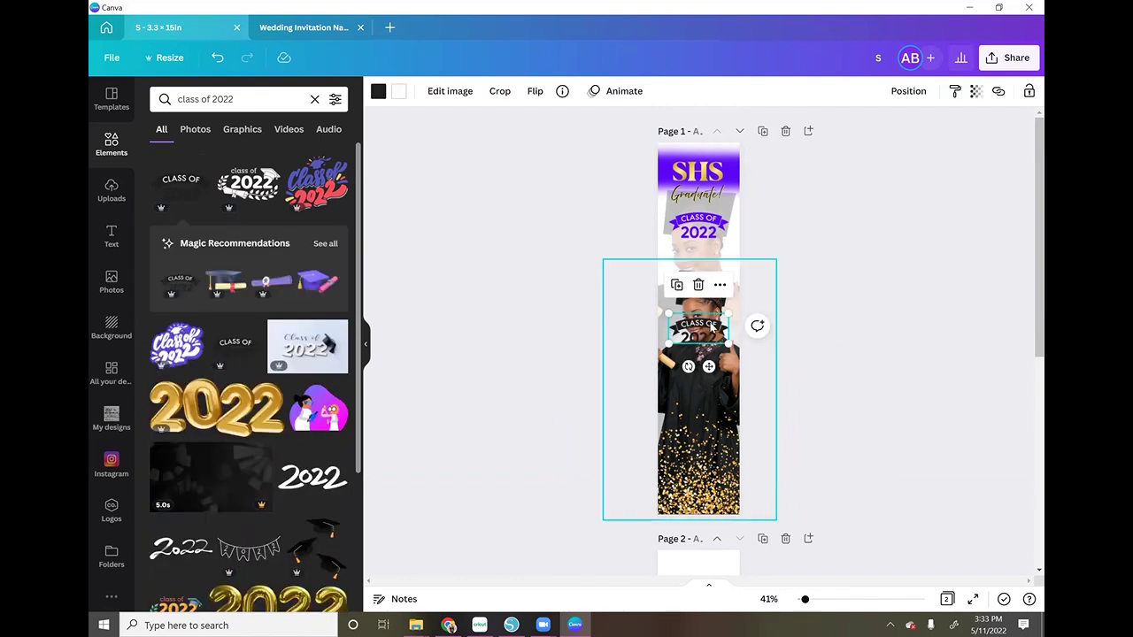
Move the Class of 2022 banner from page 1 onto the faded graduate's face on page 2.
drag(677, 340, 704, 269)
scroll(719, 353, down, 4)
click(900, 326)
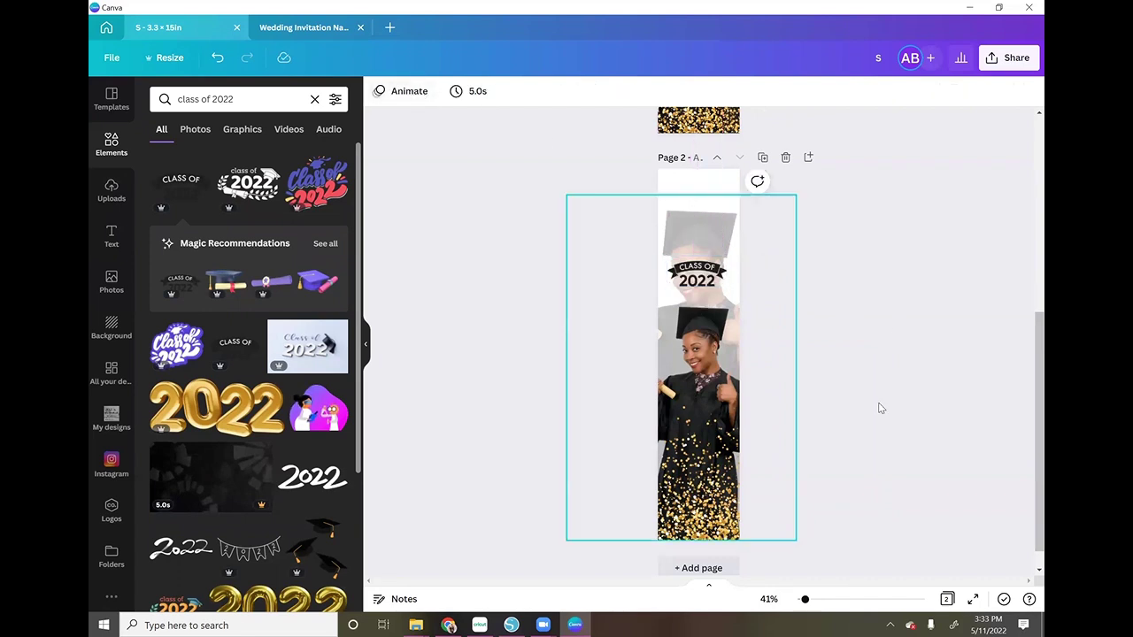
Recolour the black part of the Class of 2022 banner on page 2 with the purple from the photo colours.
click(696, 274)
click(379, 92)
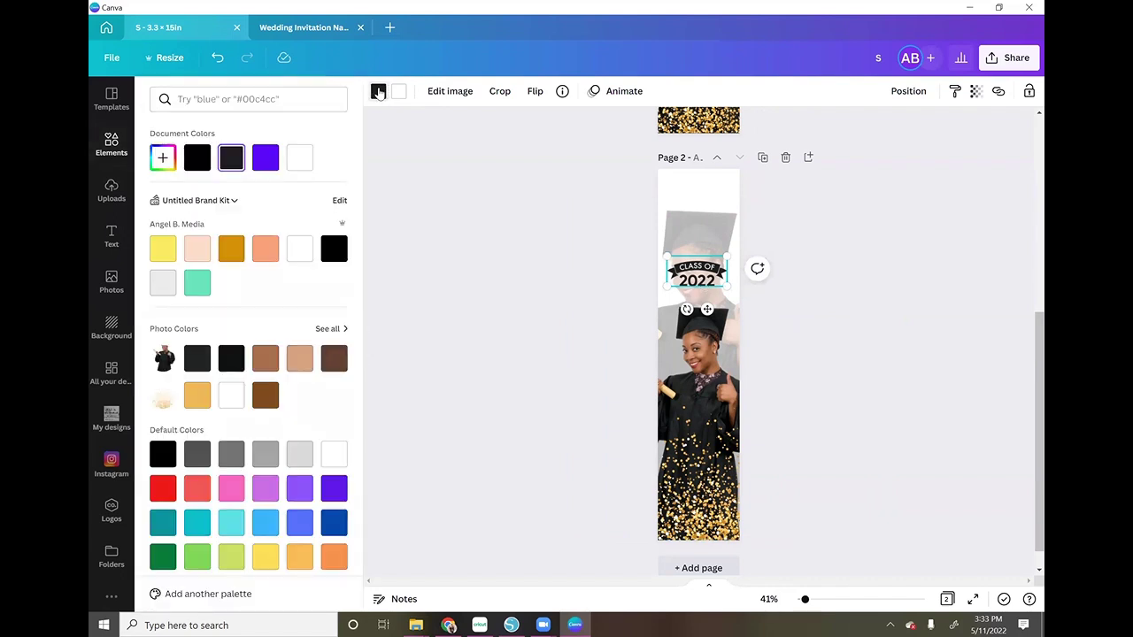
click(337, 330)
click(198, 217)
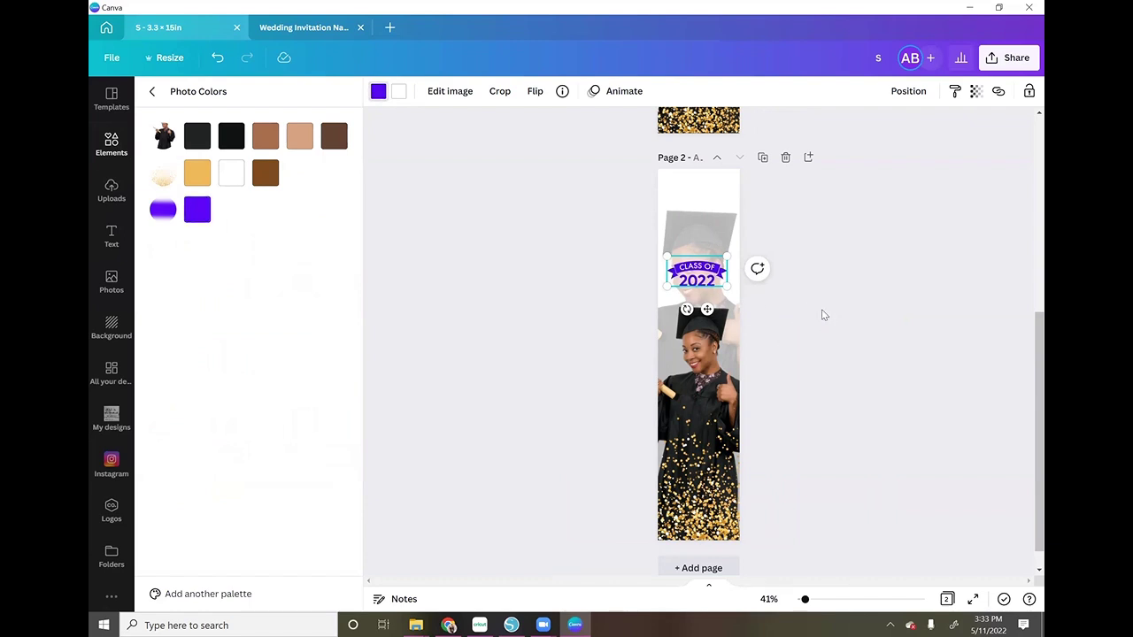
Examine the size and grouping of the gold SHS lettering on page 1.
scroll(818, 319, up, 1)
scroll(818, 318, up, 5)
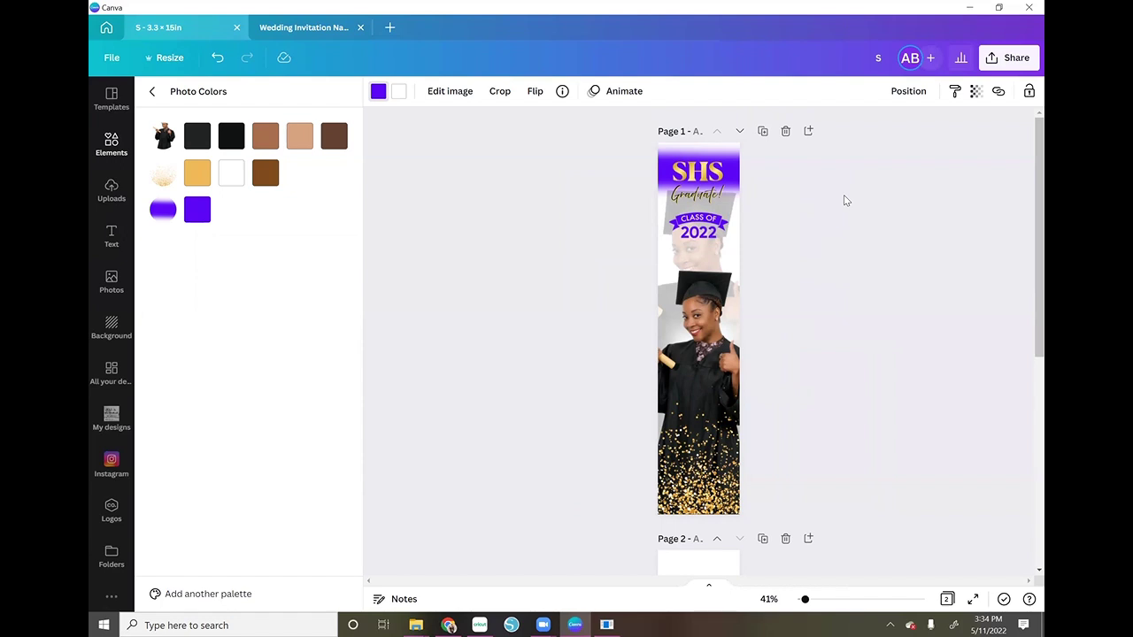
click(720, 175)
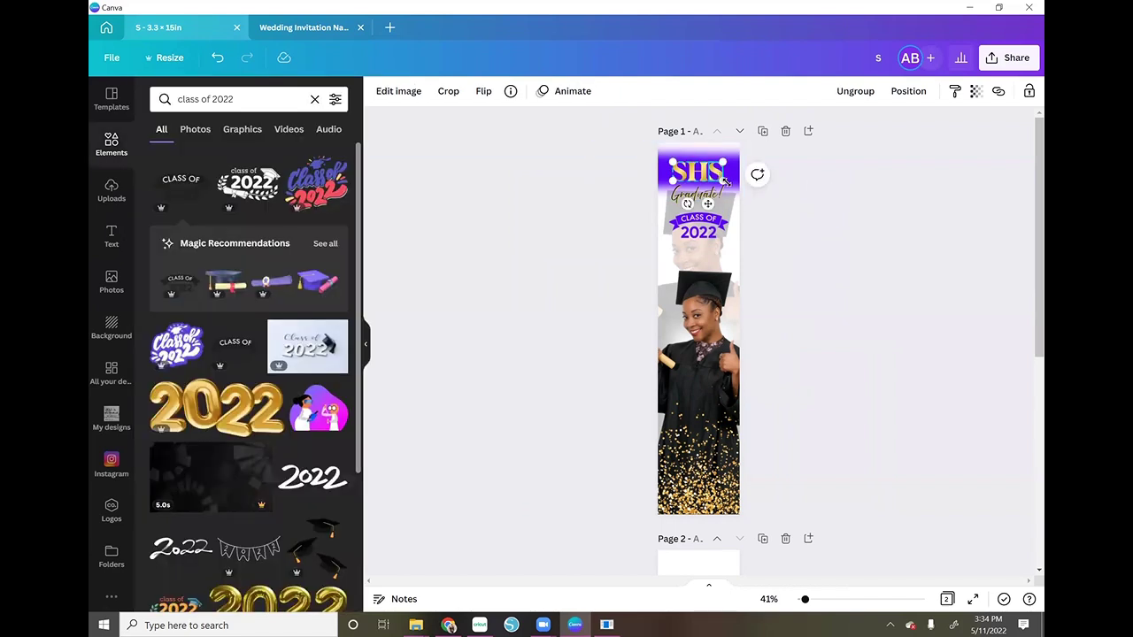
drag(720, 178, 722, 179)
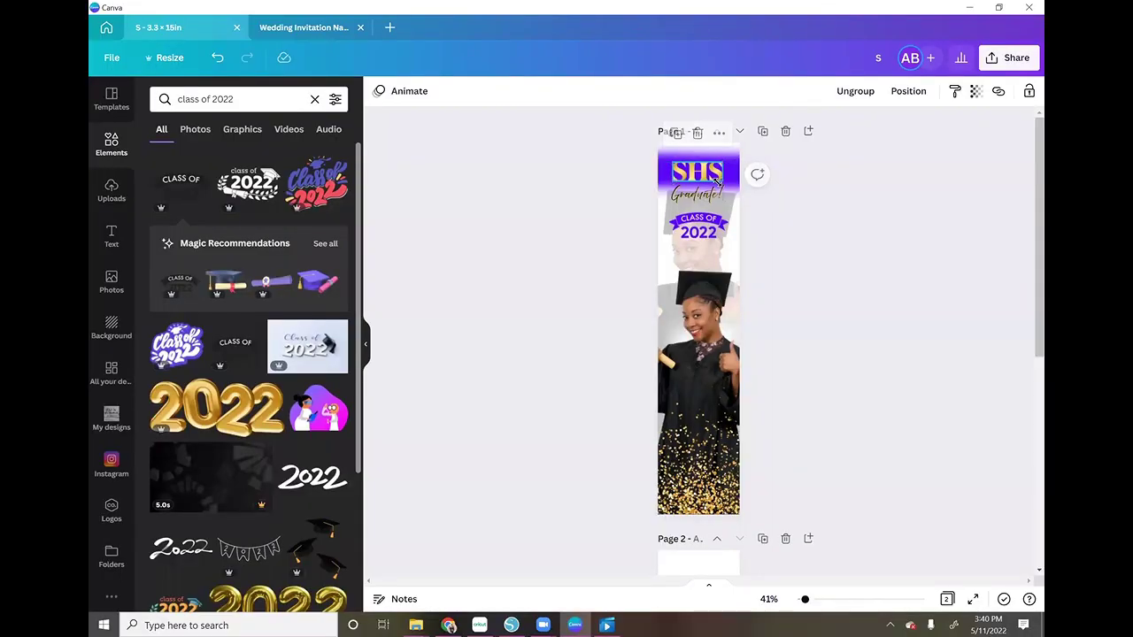
drag(722, 186, 718, 179)
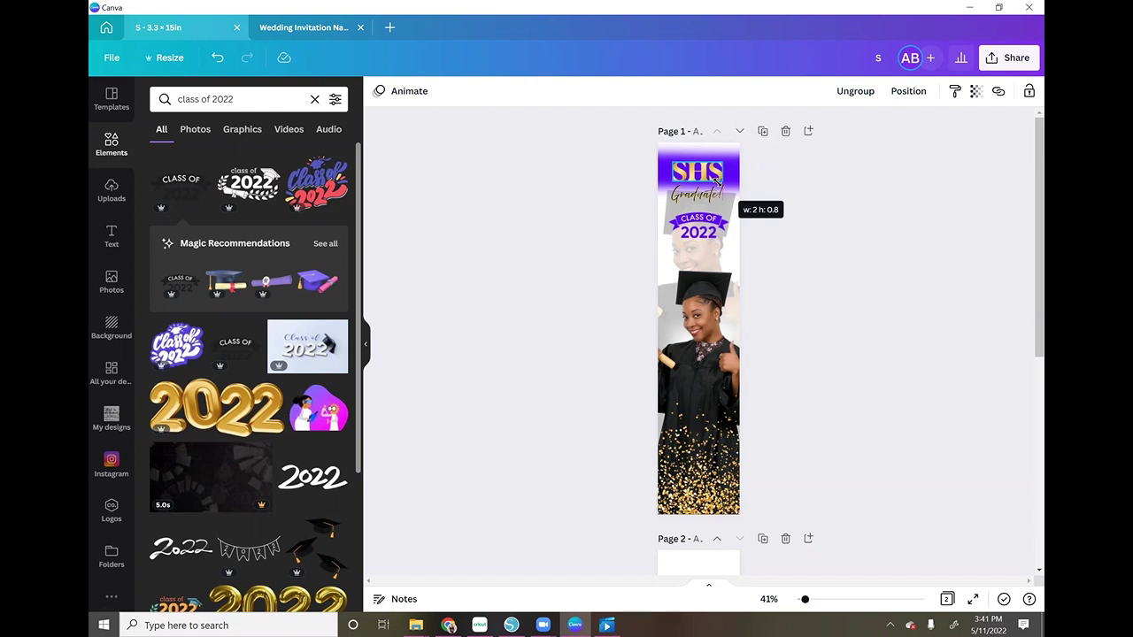
drag(717, 181, 718, 181)
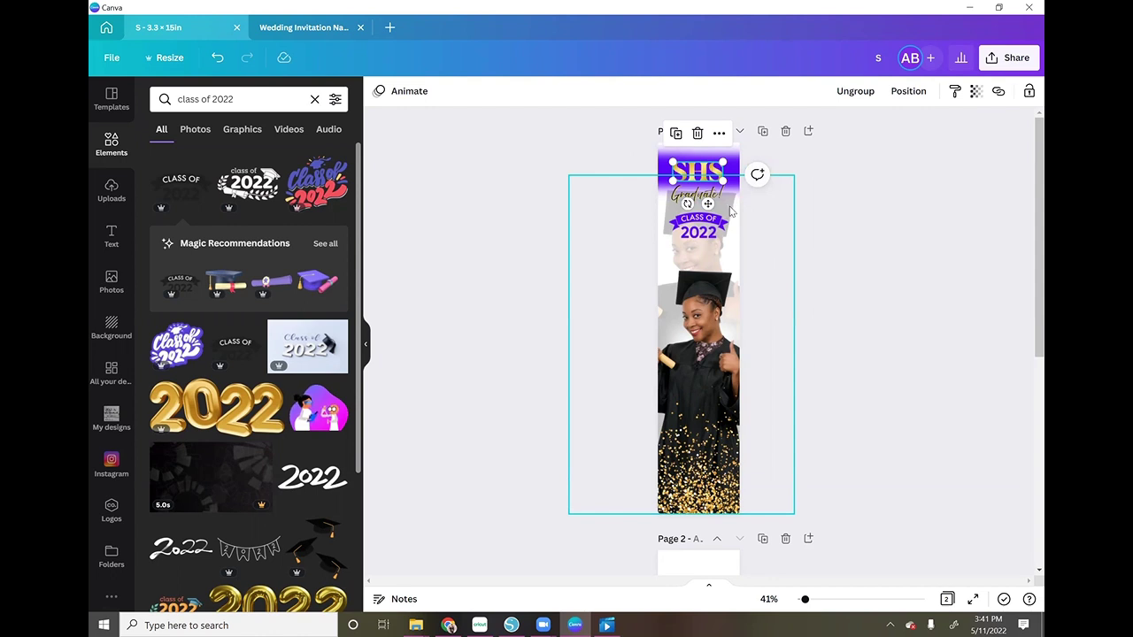
click(872, 268)
Shrink the Class of 2022 banner on page 2 and centre it over the faded graduate's cap.
scroll(851, 284, down, 5)
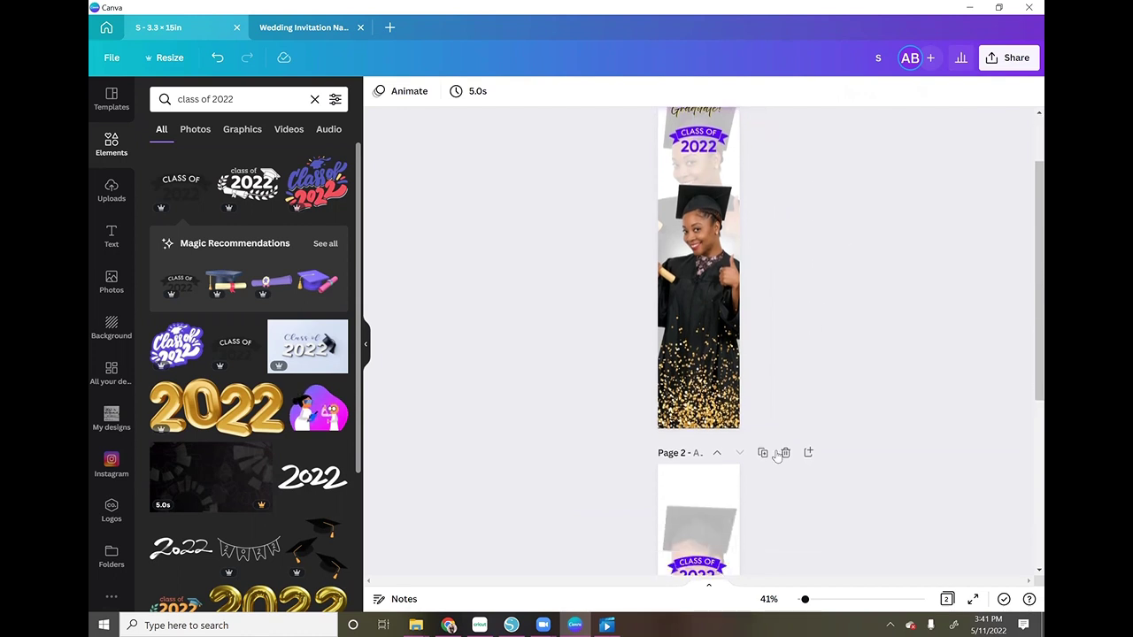
scroll(777, 340, down, 2)
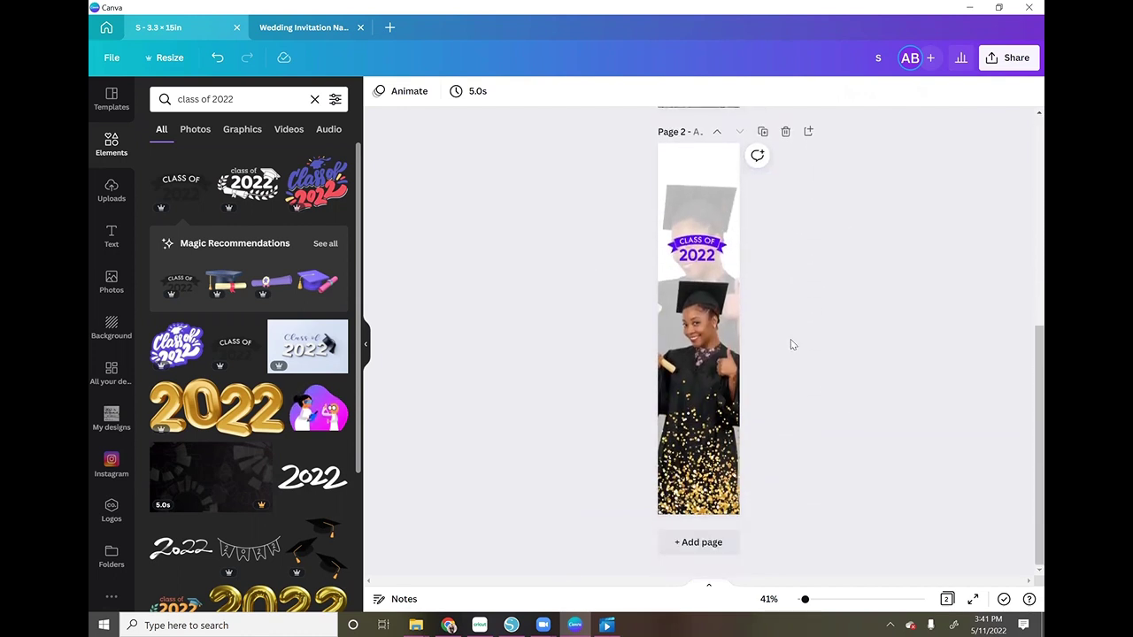
click(715, 253)
drag(725, 263, 710, 255)
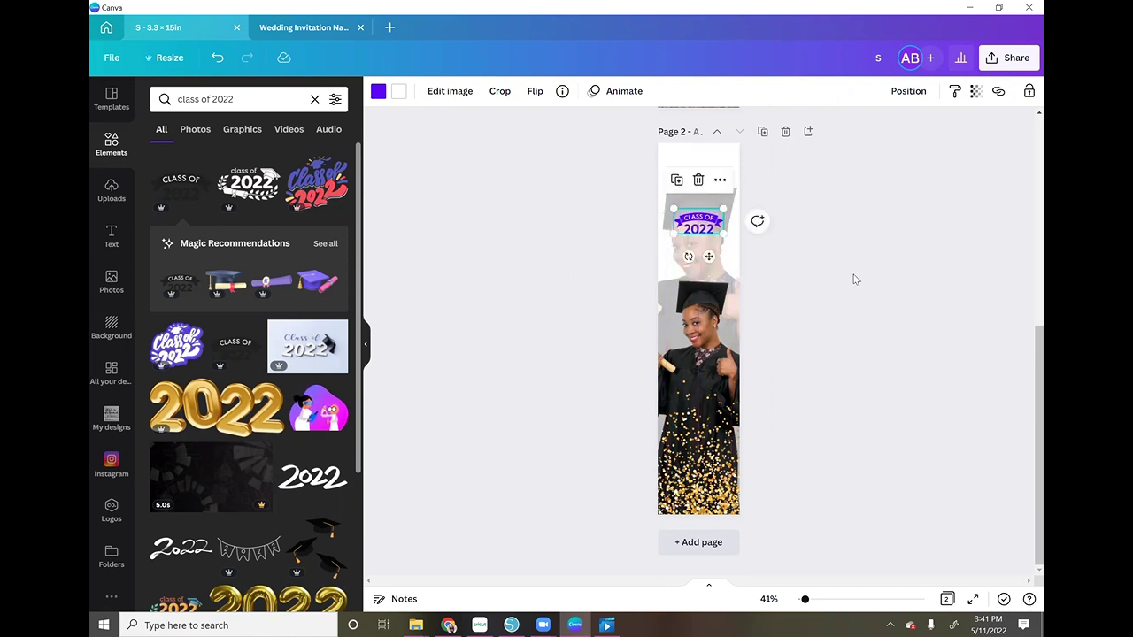
click(856, 287)
Add a heading to page 2 and set its font to Above the Beyond Script.
scroll(863, 292, up, 5)
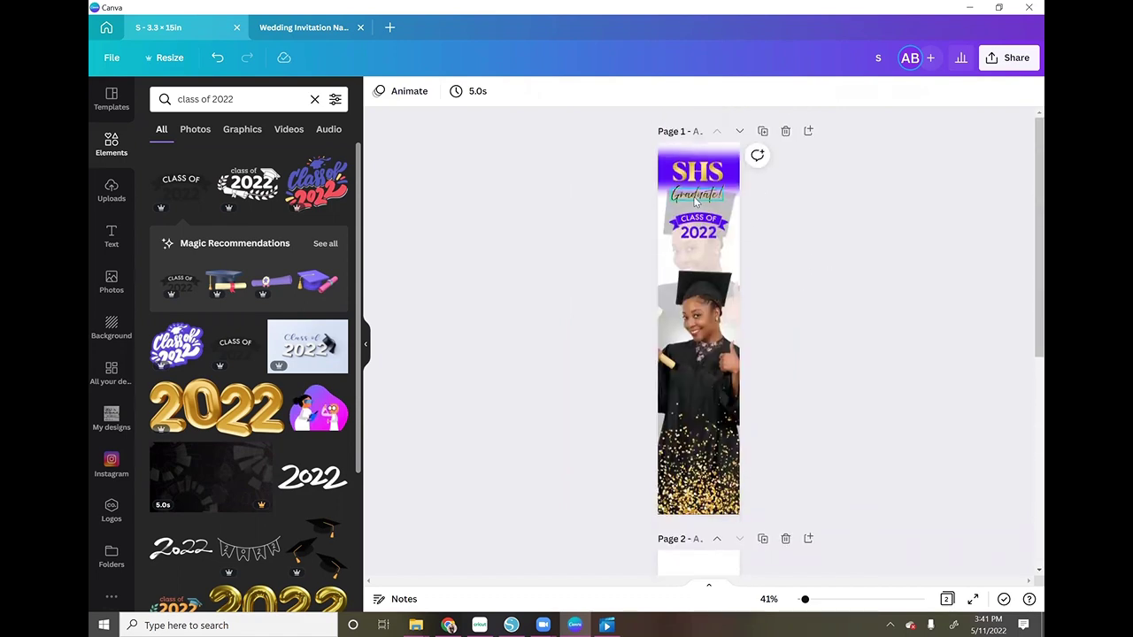
scroll(793, 420, down, 5)
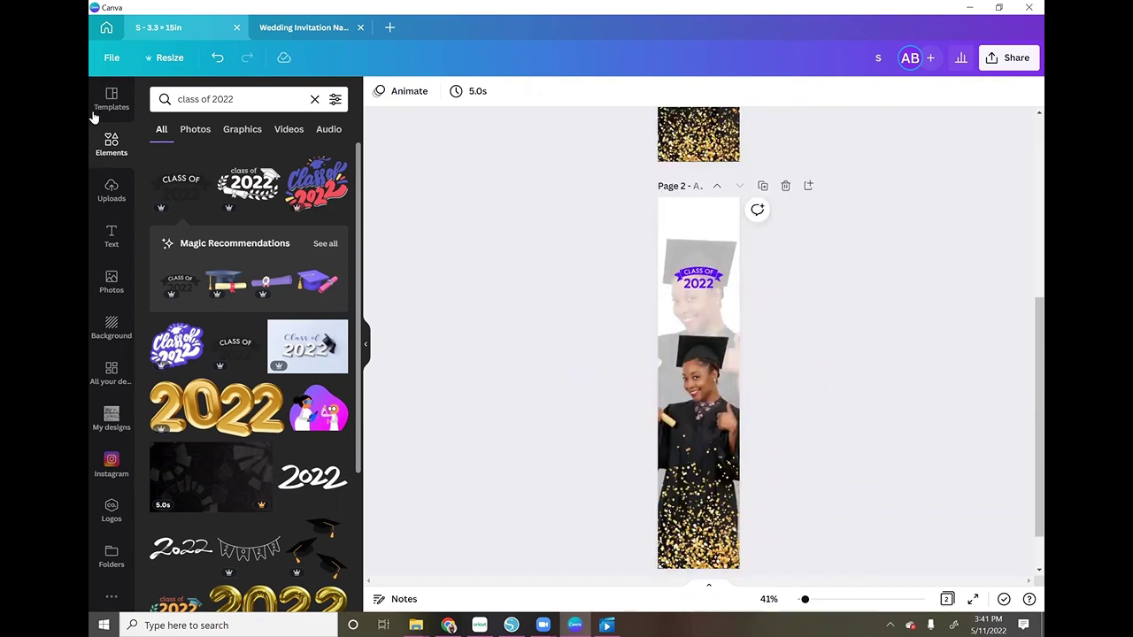
click(111, 236)
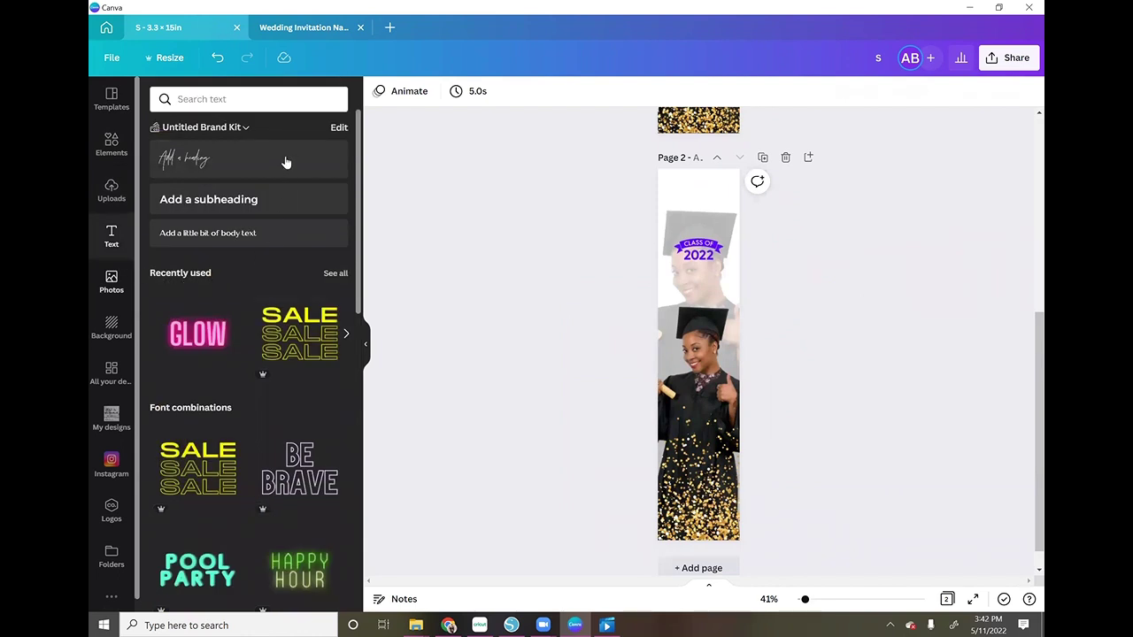
click(285, 162)
click(437, 92)
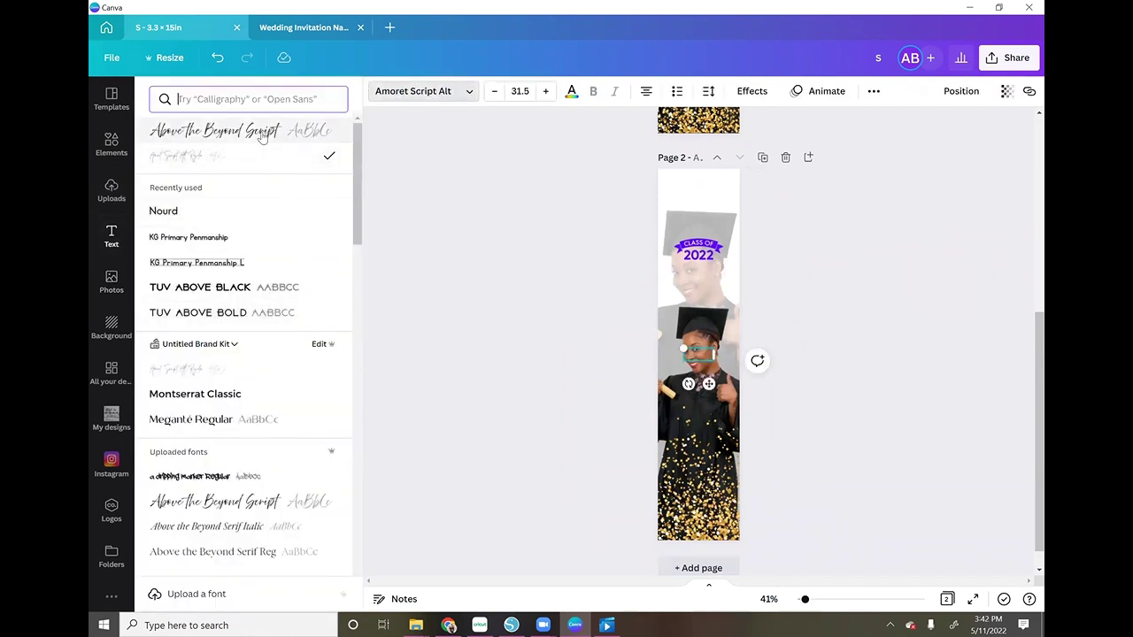
click(262, 135)
Replace the heading text with "Graduate!" and centre it above the Class of 2022 banner on page 2.
click(724, 367)
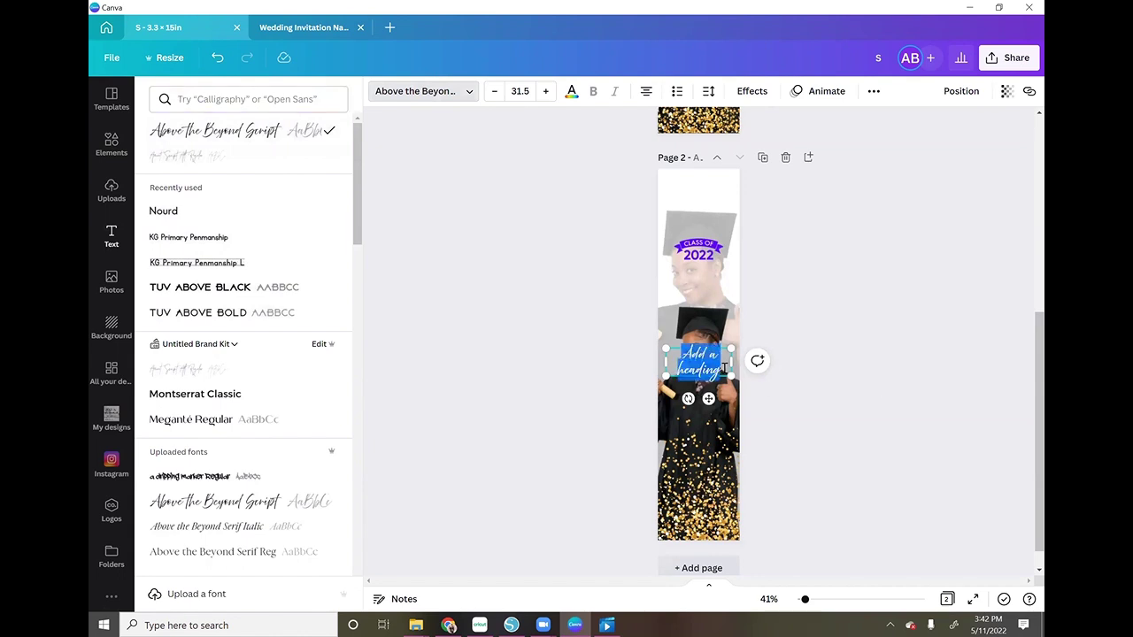
text(Gra)
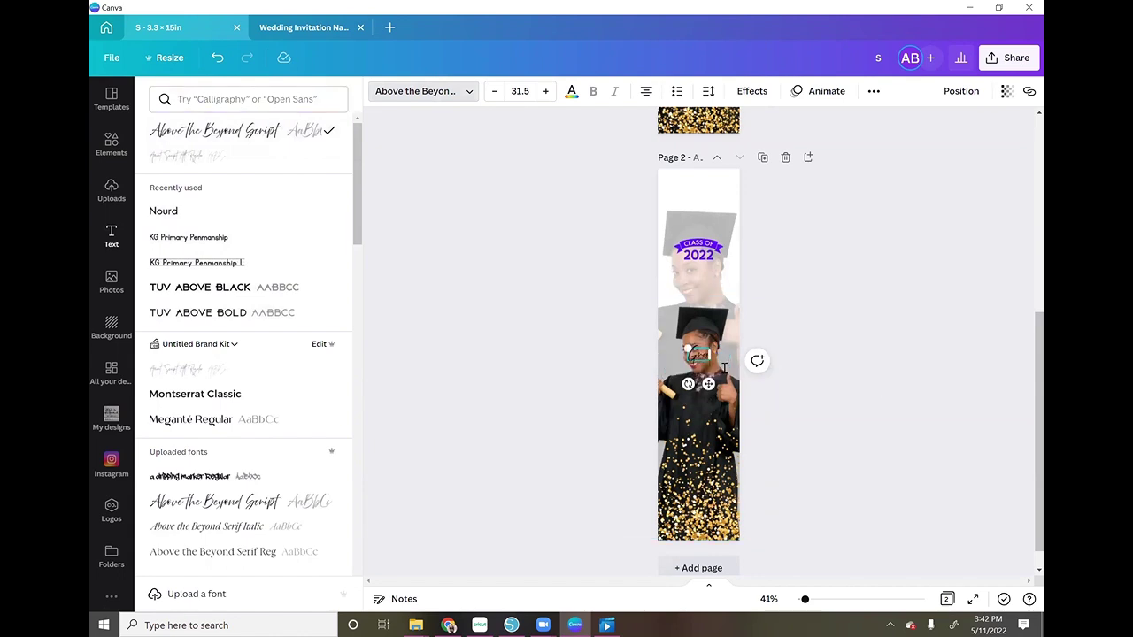
text(duated)
drag(708, 382, 708, 239)
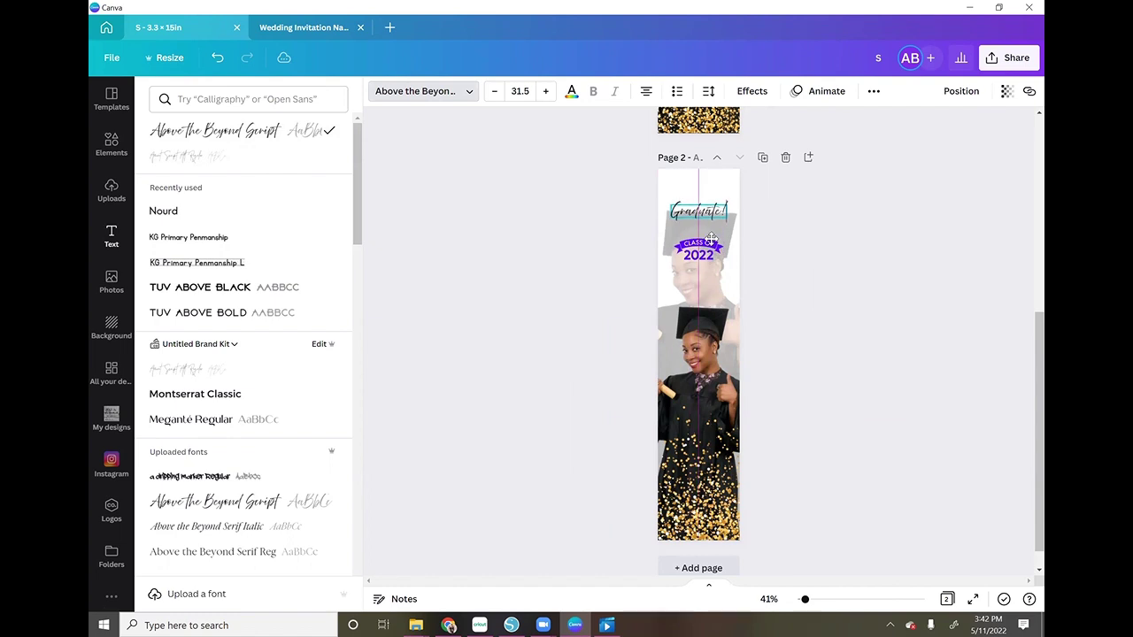
Give the "Graduate!" text a yellow shadow effect with transparency 74.
click(751, 91)
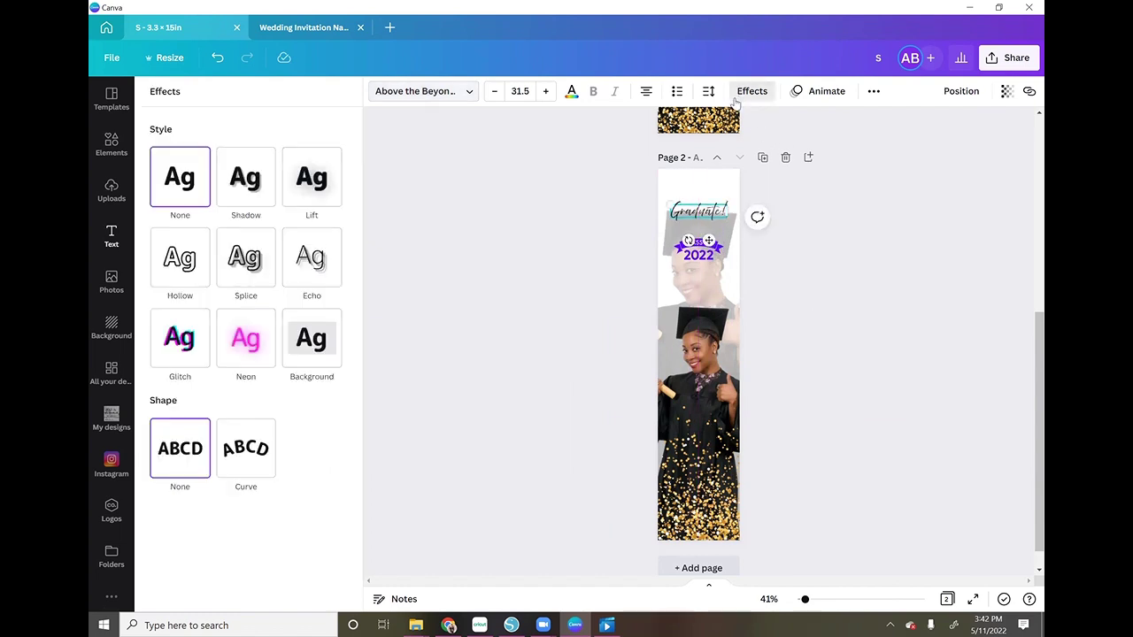
click(257, 177)
click(332, 381)
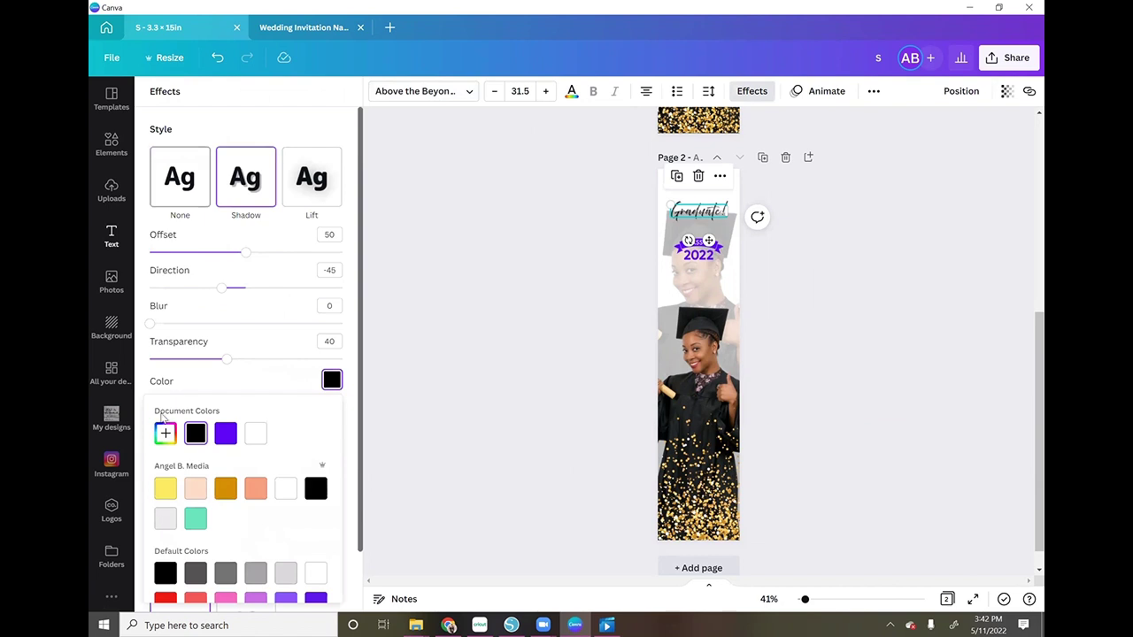
click(165, 488)
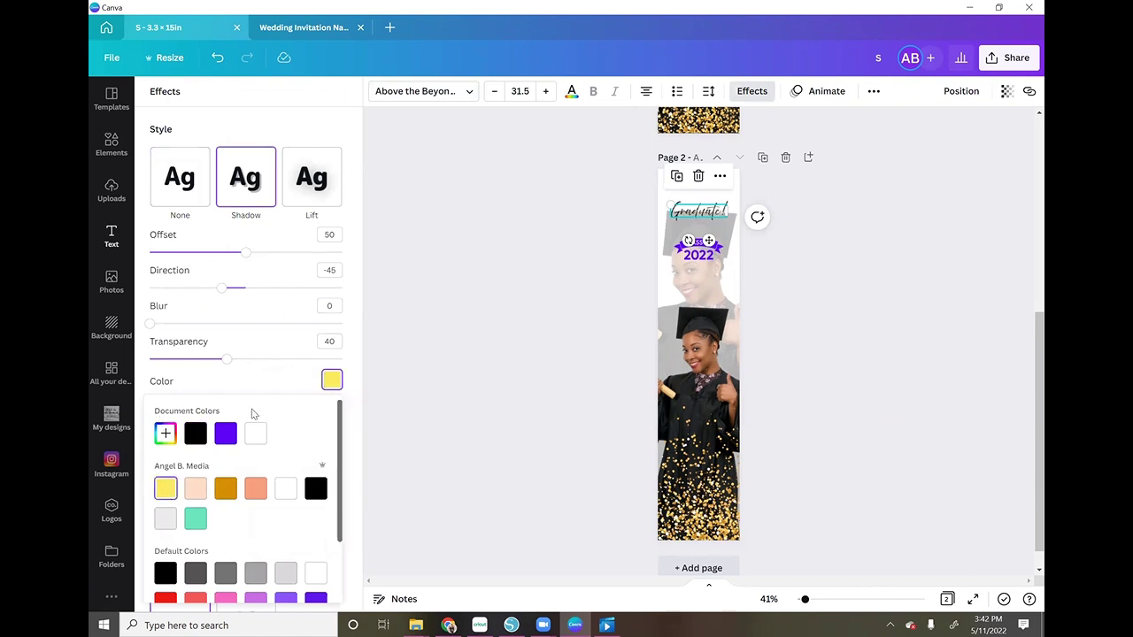
drag(227, 360, 293, 359)
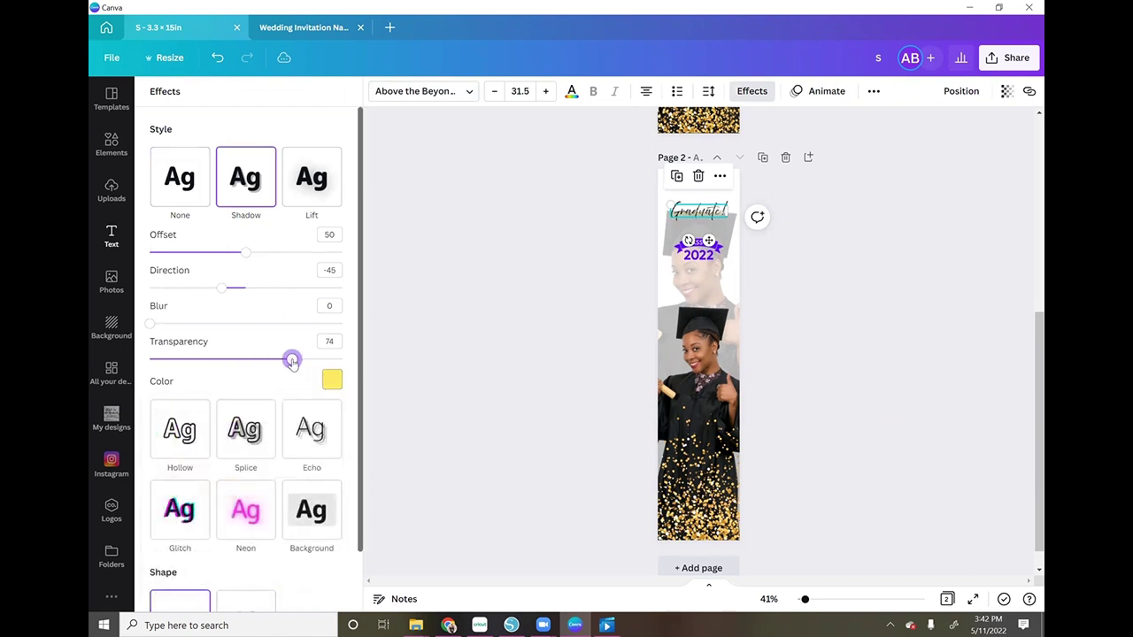
click(670, 329)
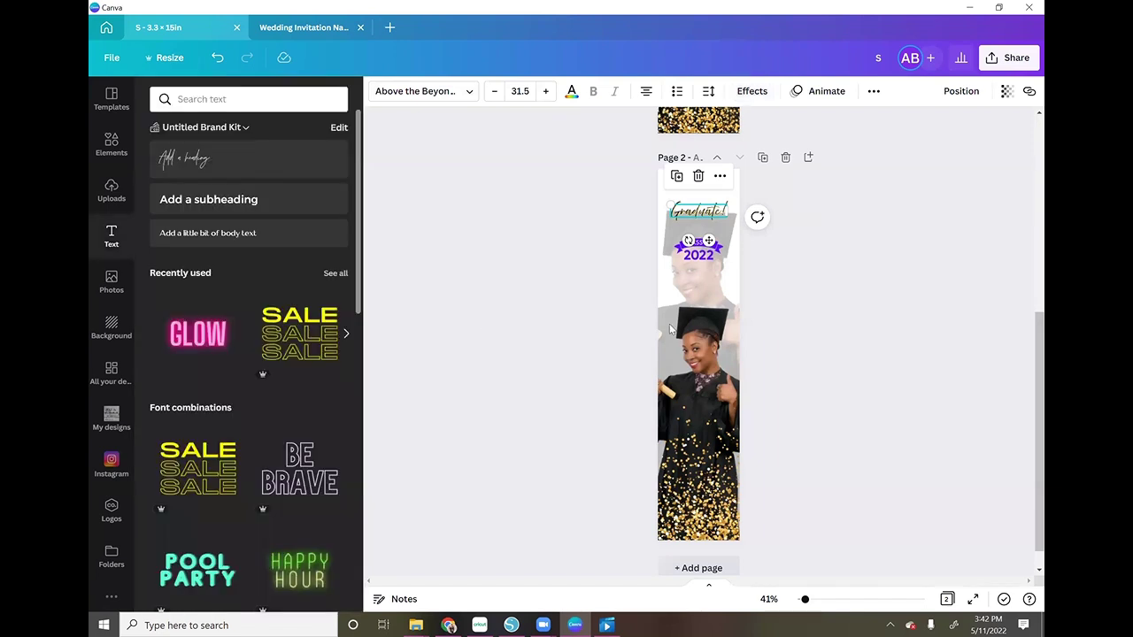
click(894, 297)
Search the elements for "gradient" and limit the results to graphics.
scroll(848, 289, up, 5)
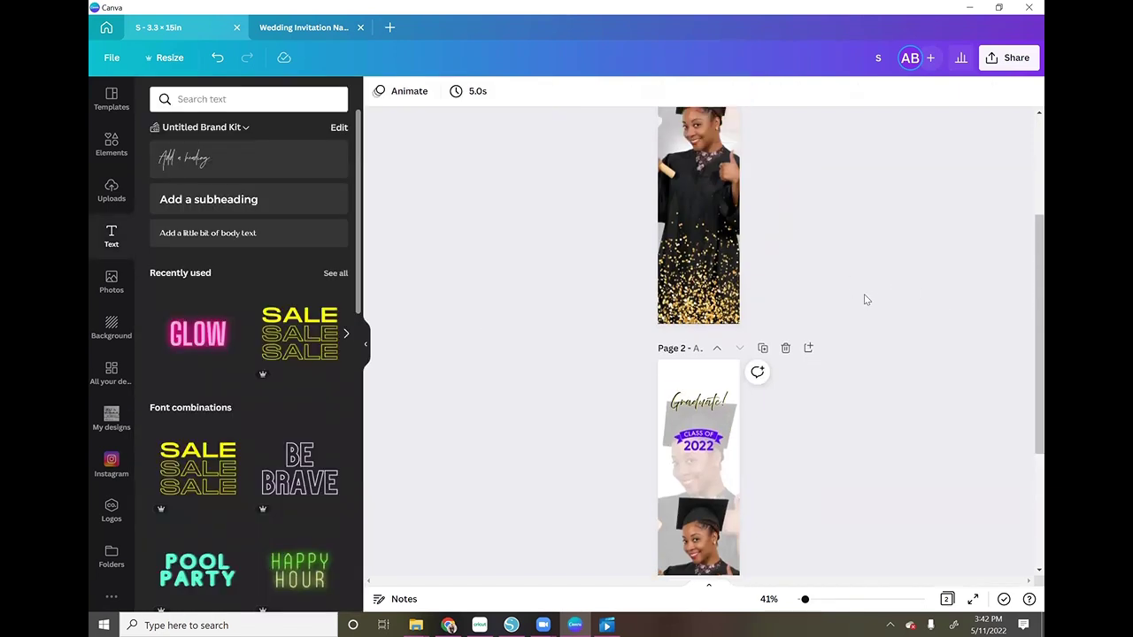
click(112, 142)
click(316, 99)
text(gradient)
key(Return)
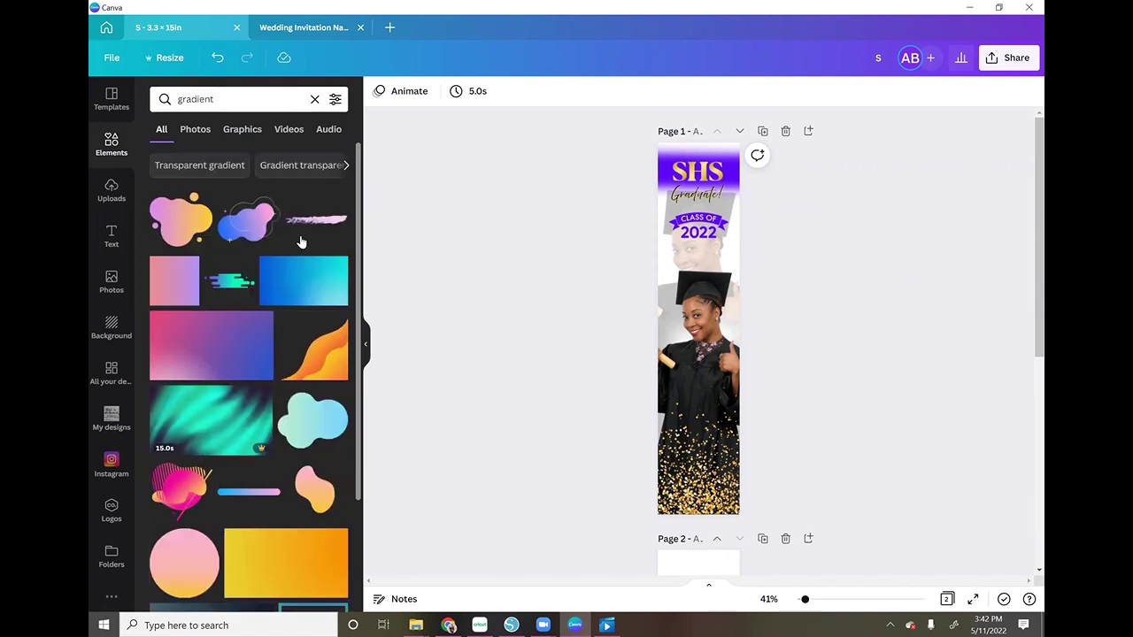
click(245, 130)
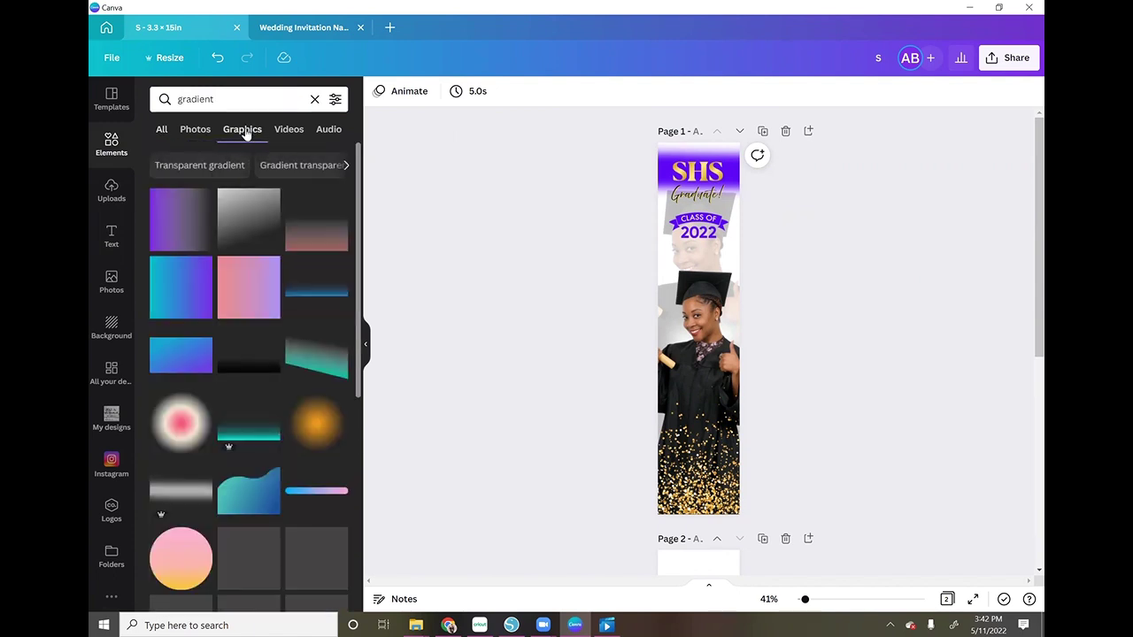
Look through the gradient graphics for a soft-edged bar like the purple one behind SHS on page 1.
scroll(312, 245, down, 5)
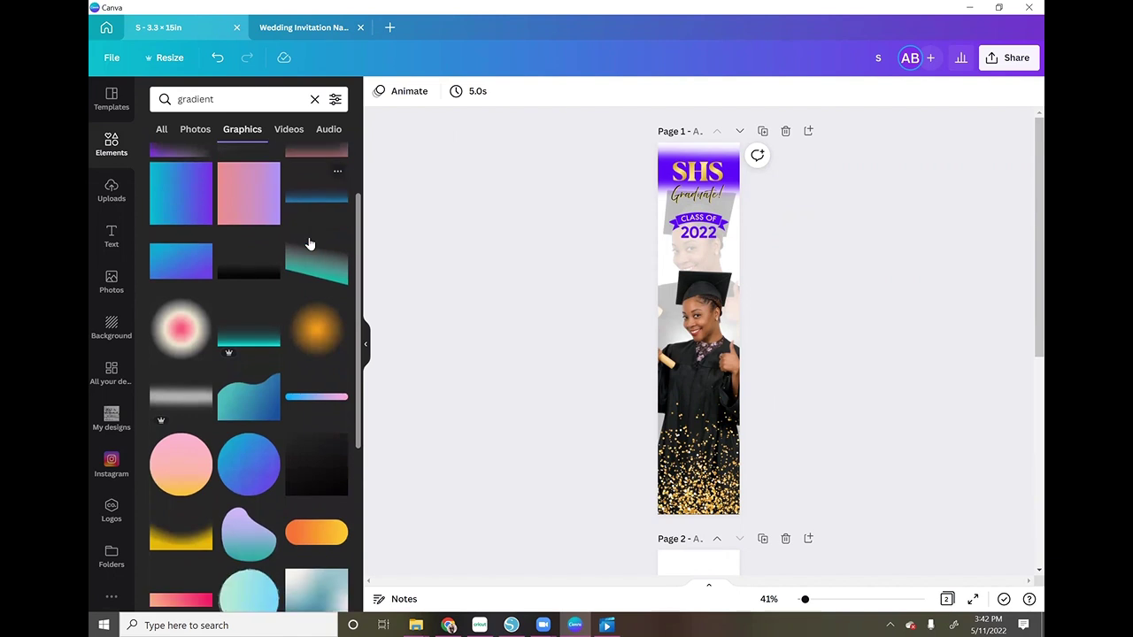
scroll(301, 236, down, 5)
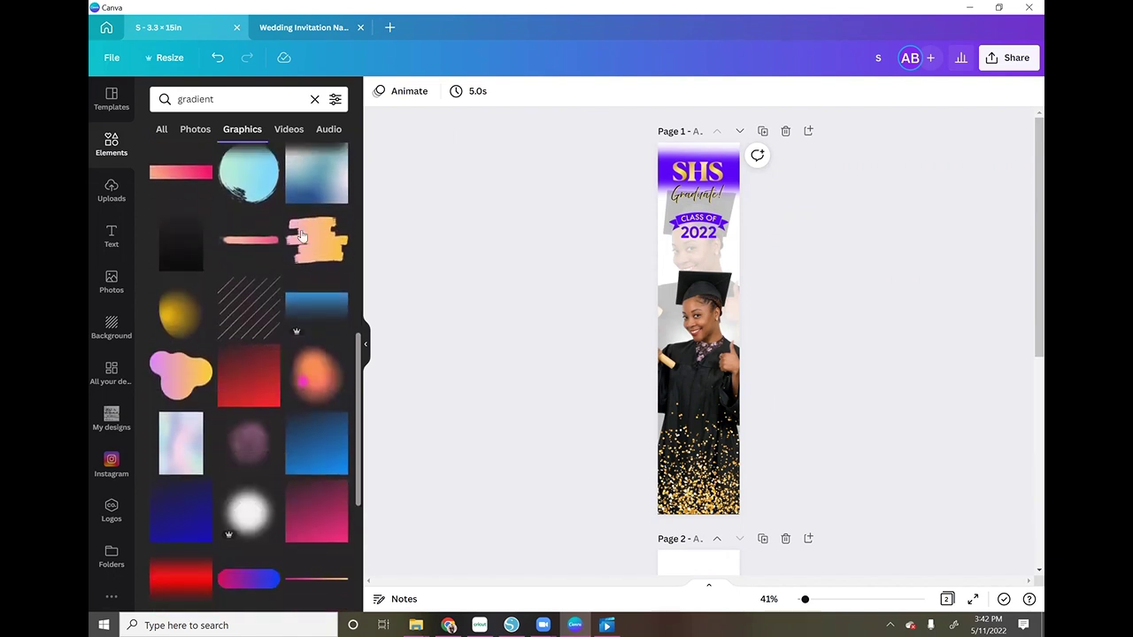
scroll(301, 237, down, 5)
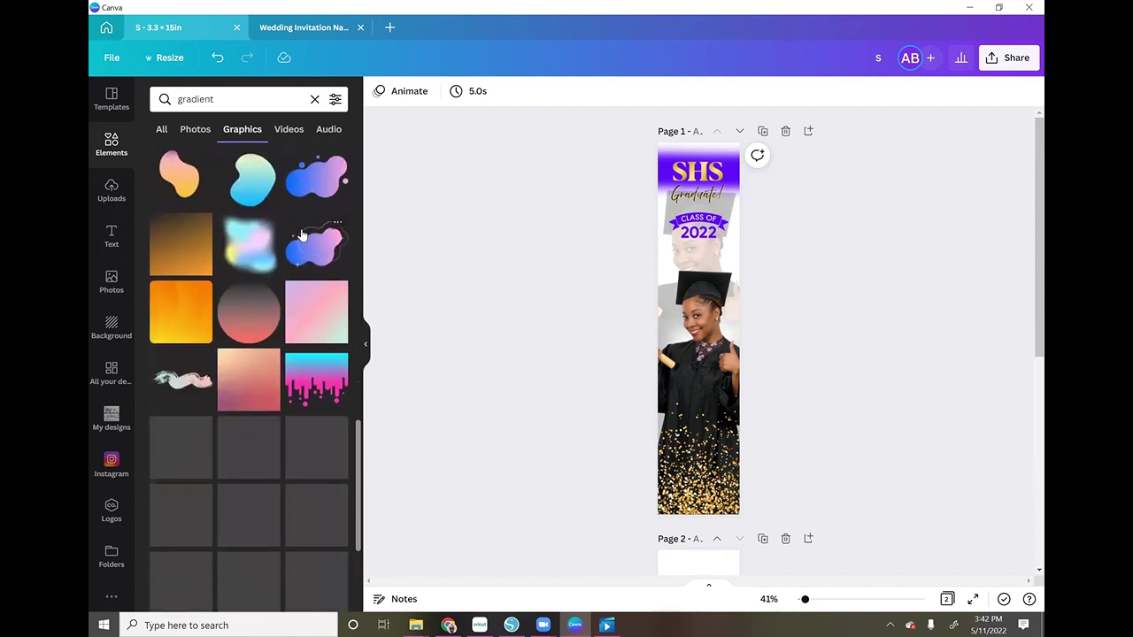
scroll(300, 235, down, 5)
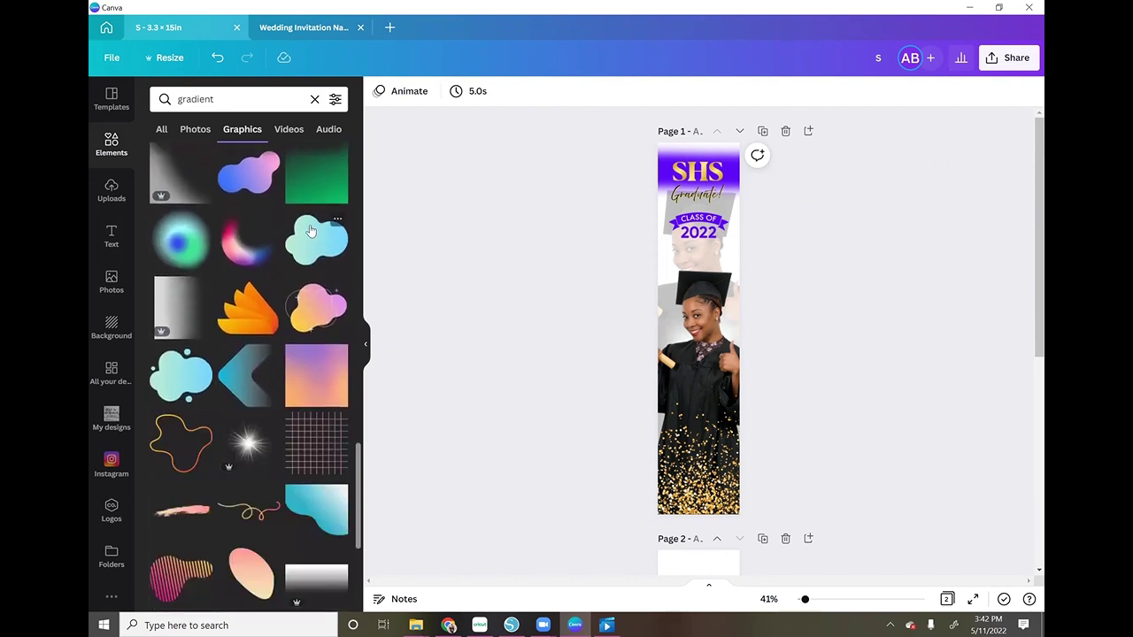
scroll(248, 244, down, 1)
scroll(187, 250, up, 3)
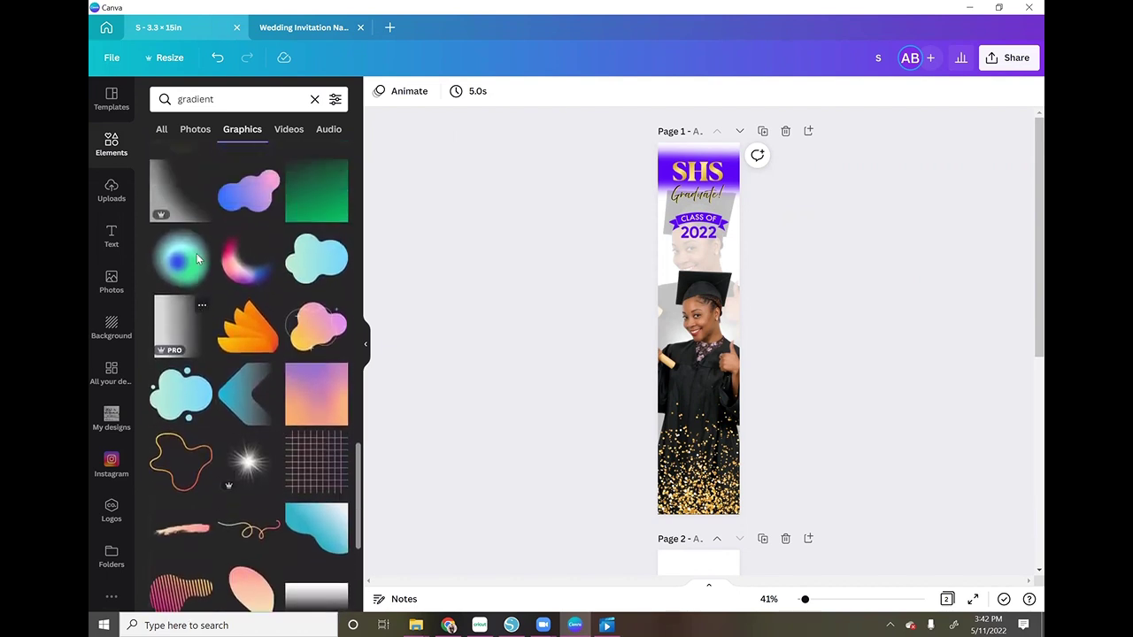
scroll(194, 301, up, 4)
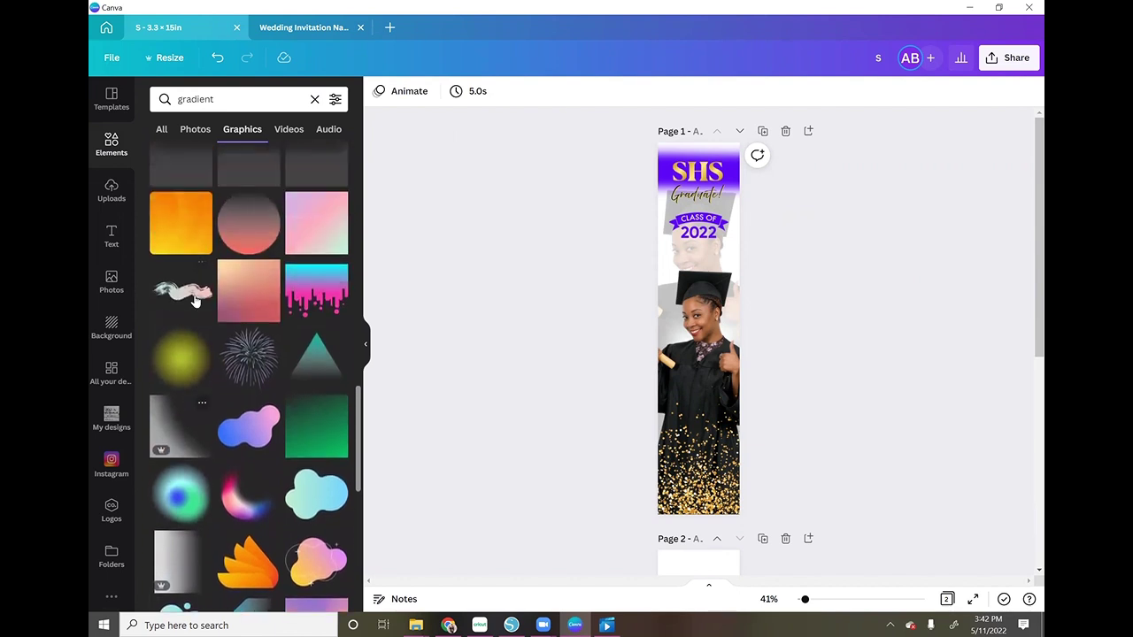
scroll(221, 348, up, 1)
scroll(270, 357, up, 3)
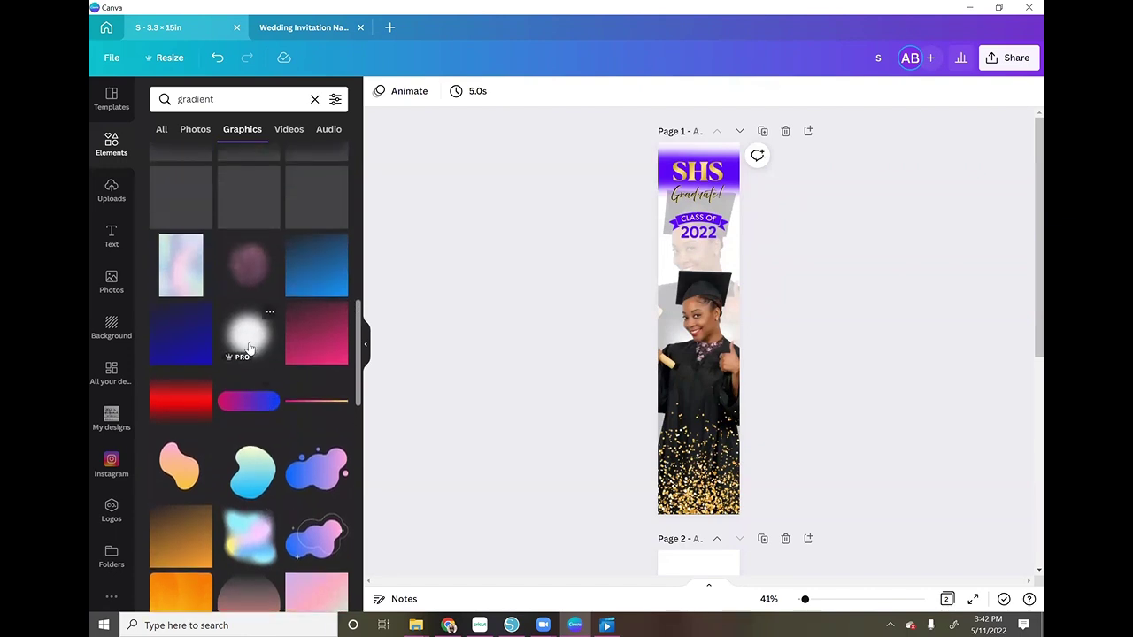
scroll(320, 298, down, 9)
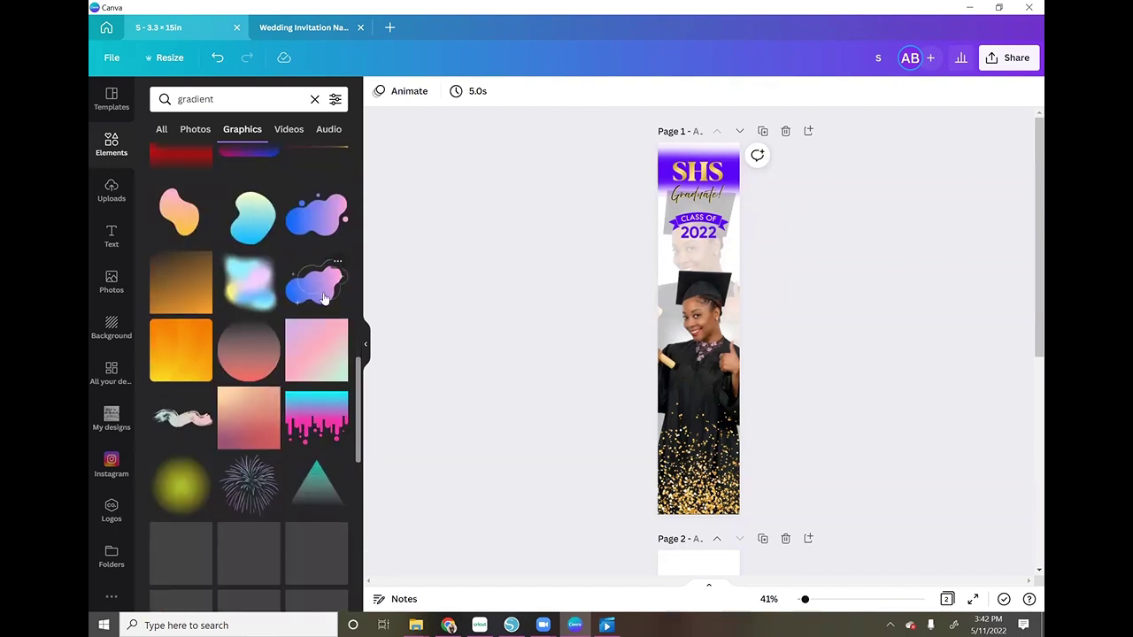
scroll(320, 292, down, 4)
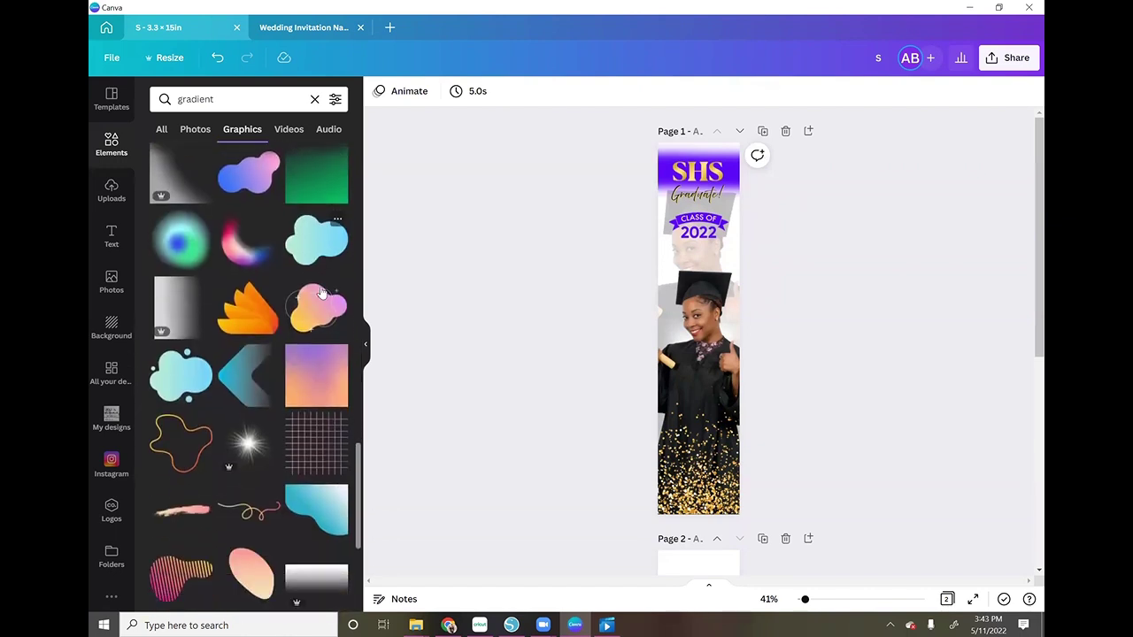
scroll(322, 293, down, 4)
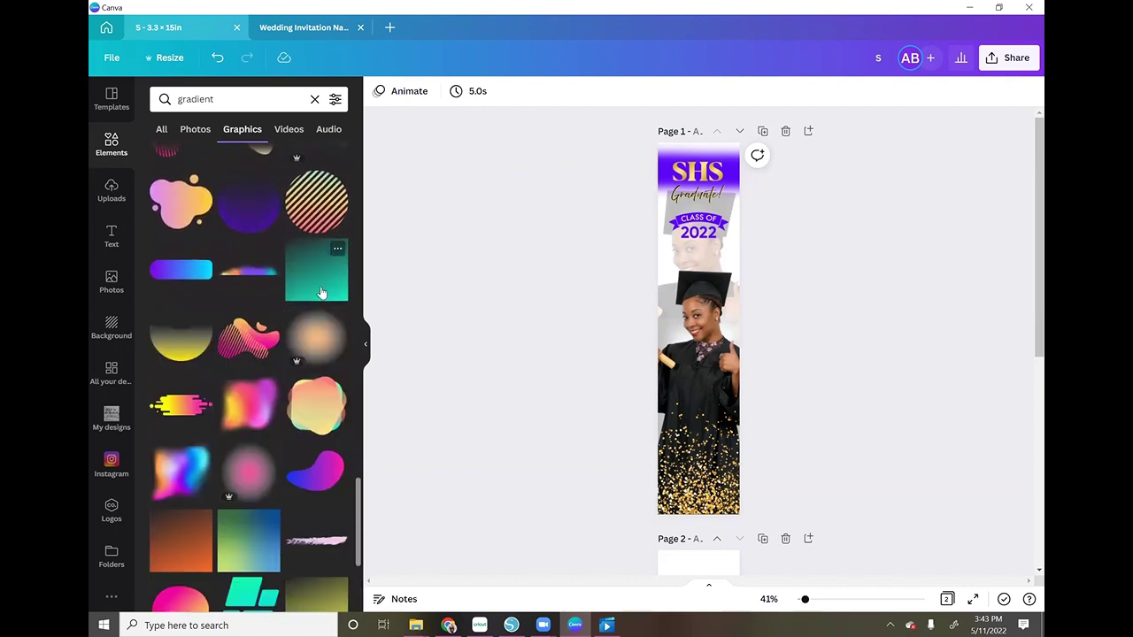
scroll(320, 293, down, 6)
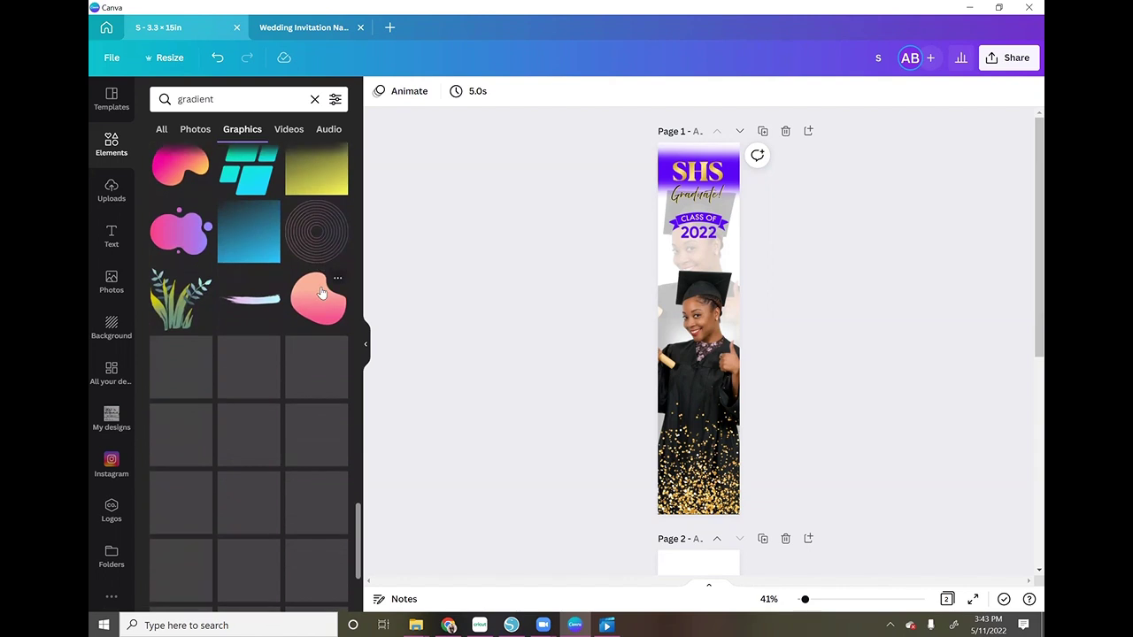
scroll(321, 293, down, 6)
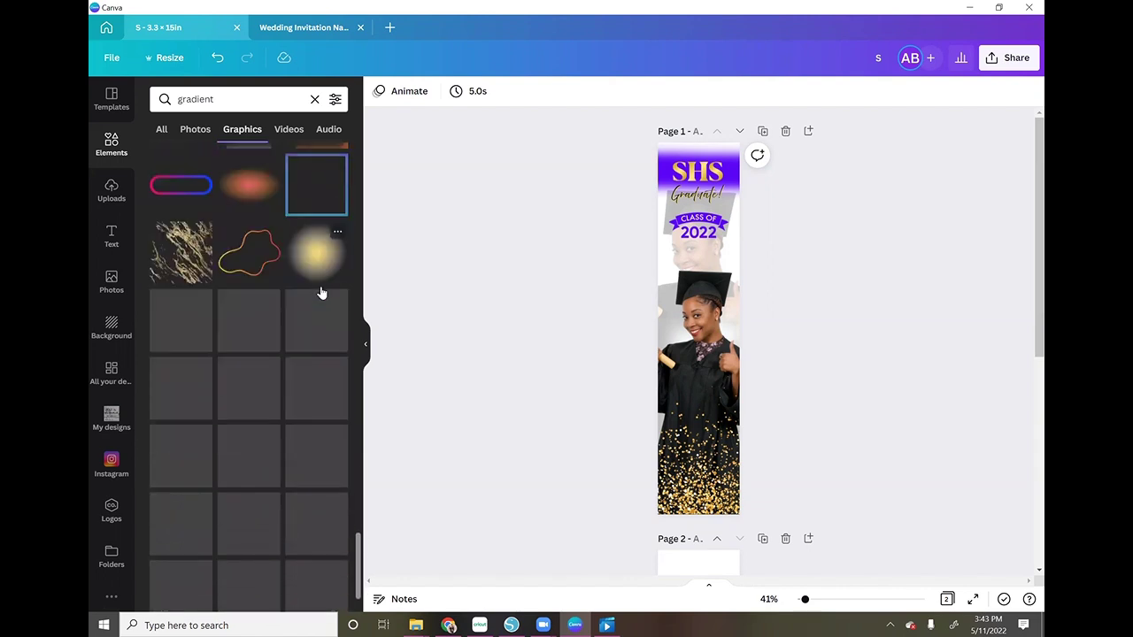
scroll(314, 290, up, 5)
scroll(313, 288, up, 3)
Examine the title and keywords of the purple gradient bar among the recently used elements.
click(315, 100)
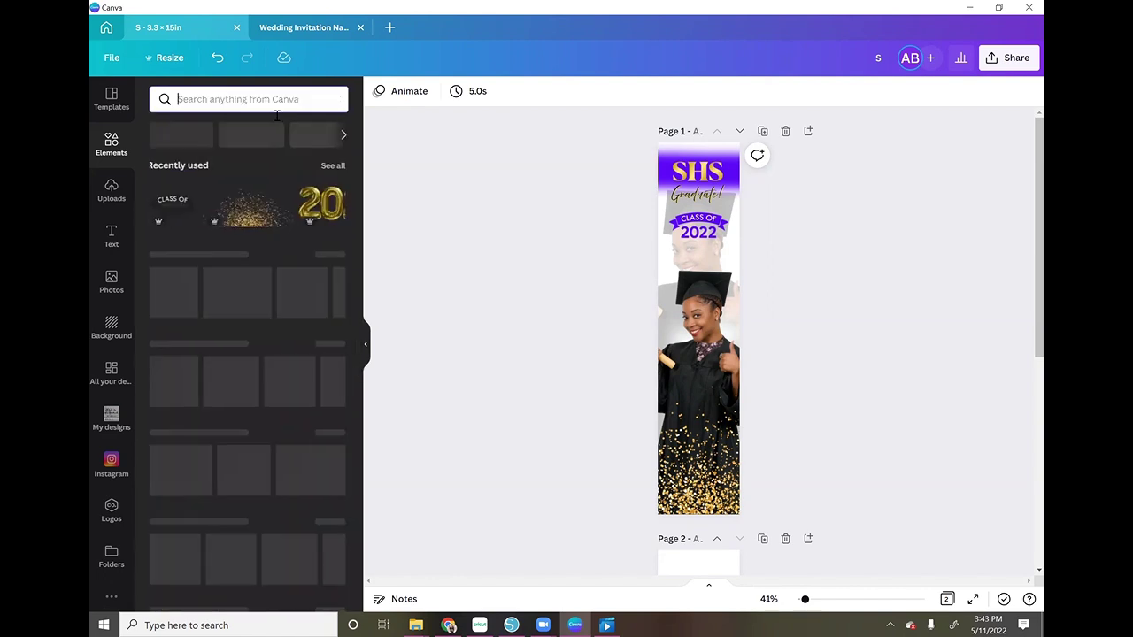
click(333, 165)
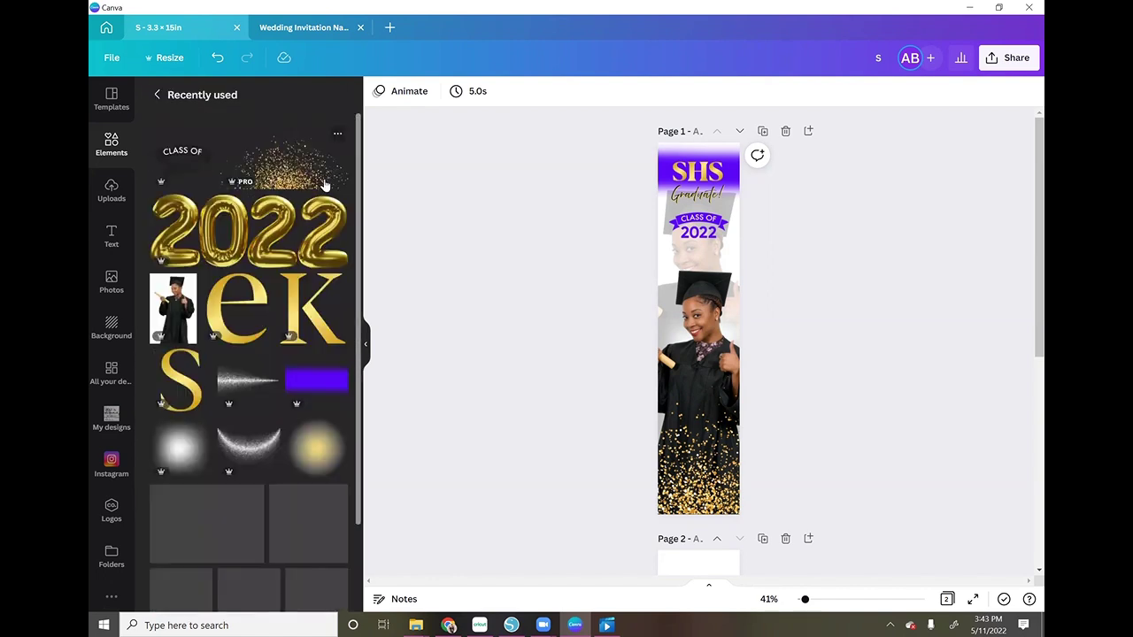
click(337, 363)
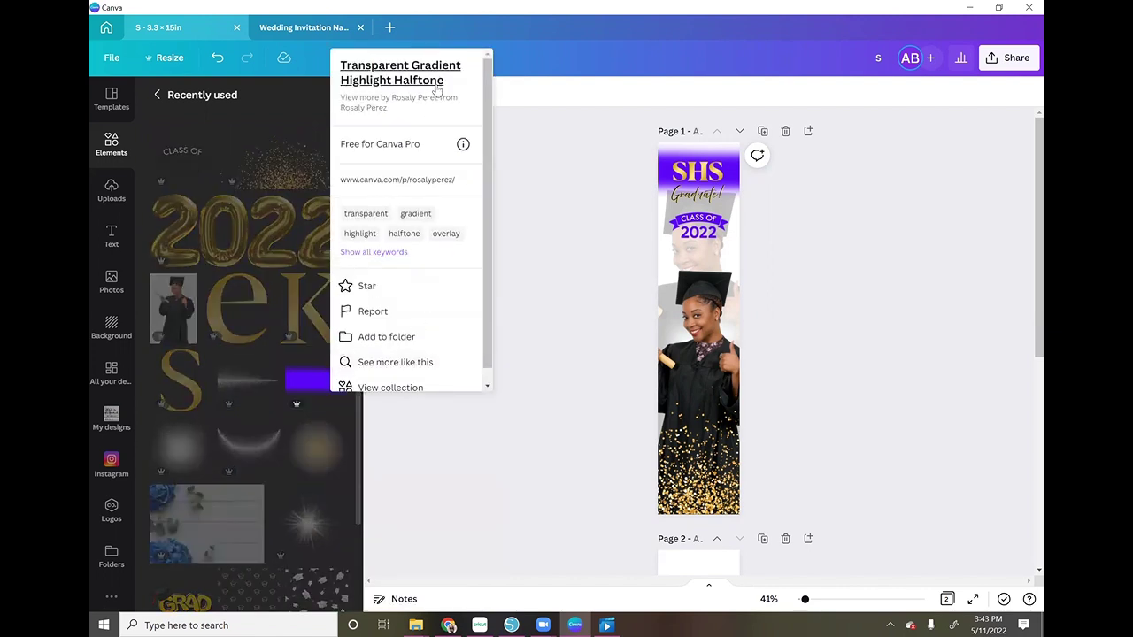
click(153, 100)
click(152, 100)
Search the elements for "transparent gradient".
click(204, 97)
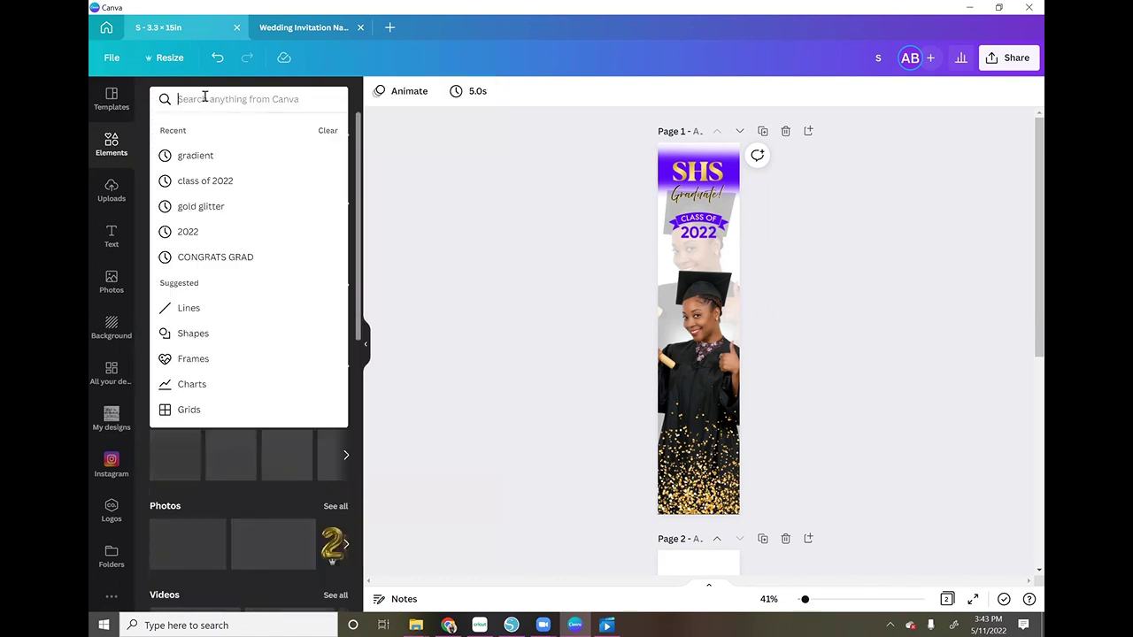
text(transpar)
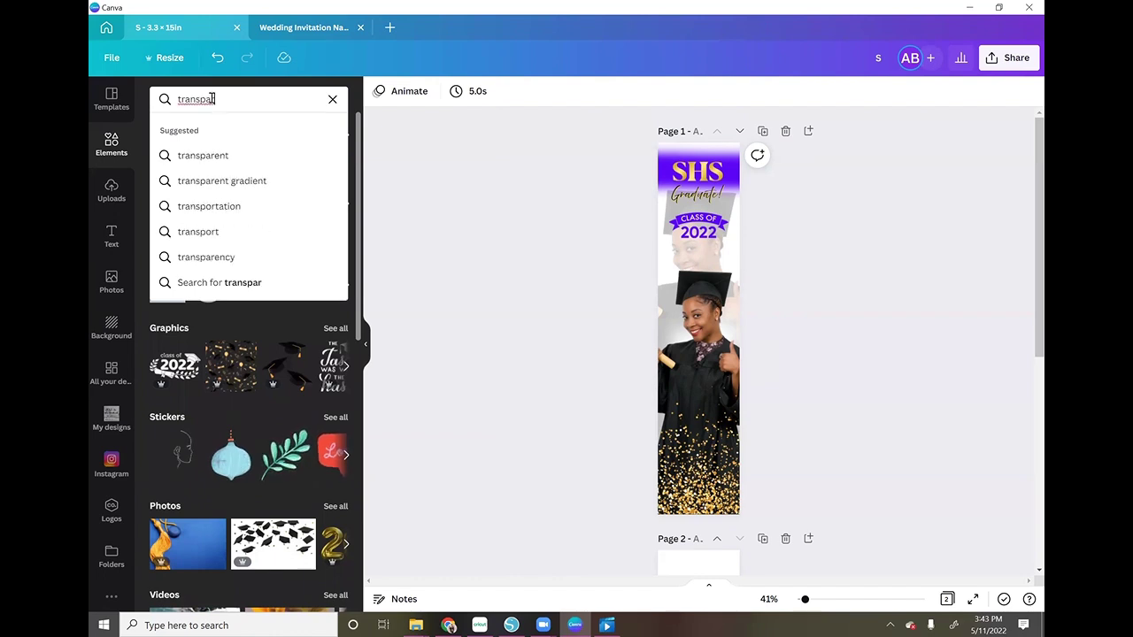
click(222, 180)
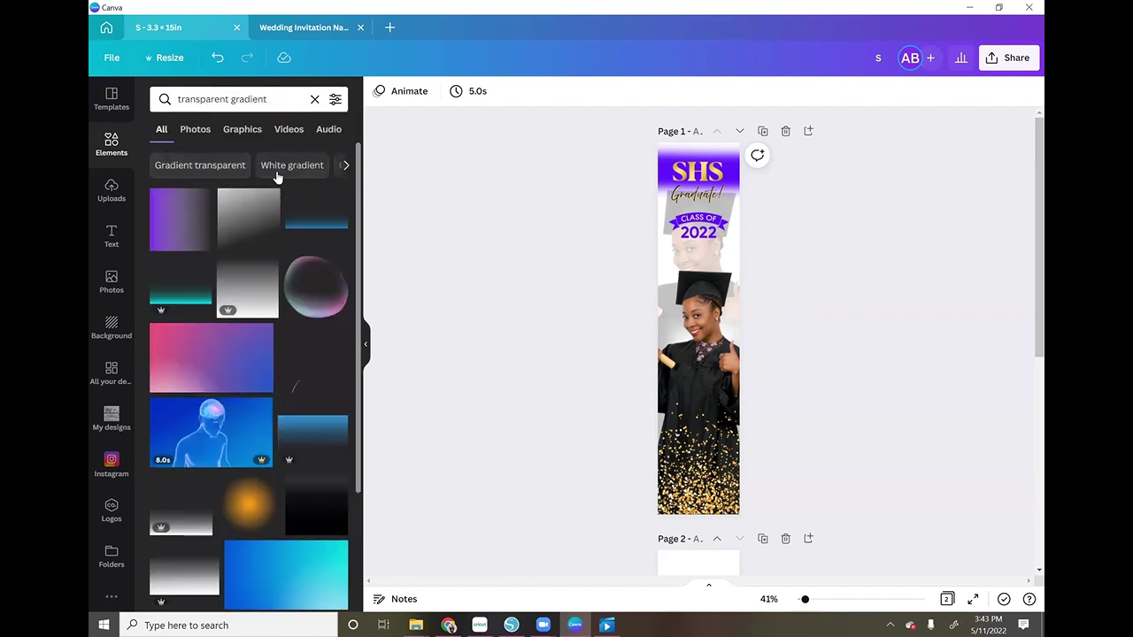
Look through the transparent gradient results for a soft-edged bar like the purple one behind SHS on page 1.
scroll(310, 314, down, 4)
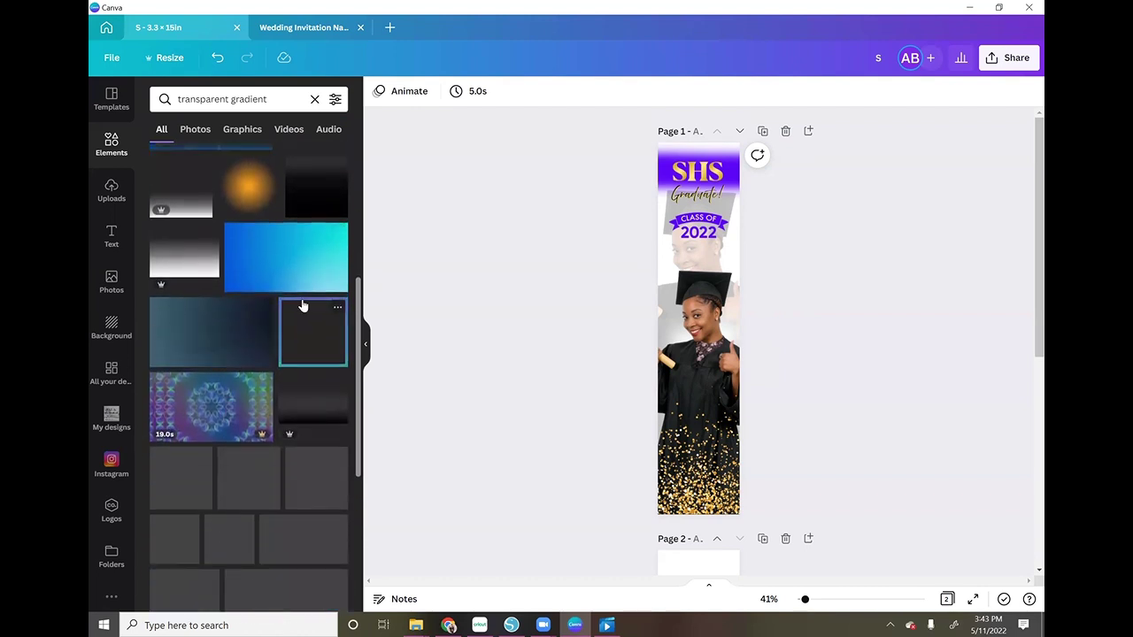
scroll(301, 308, down, 3)
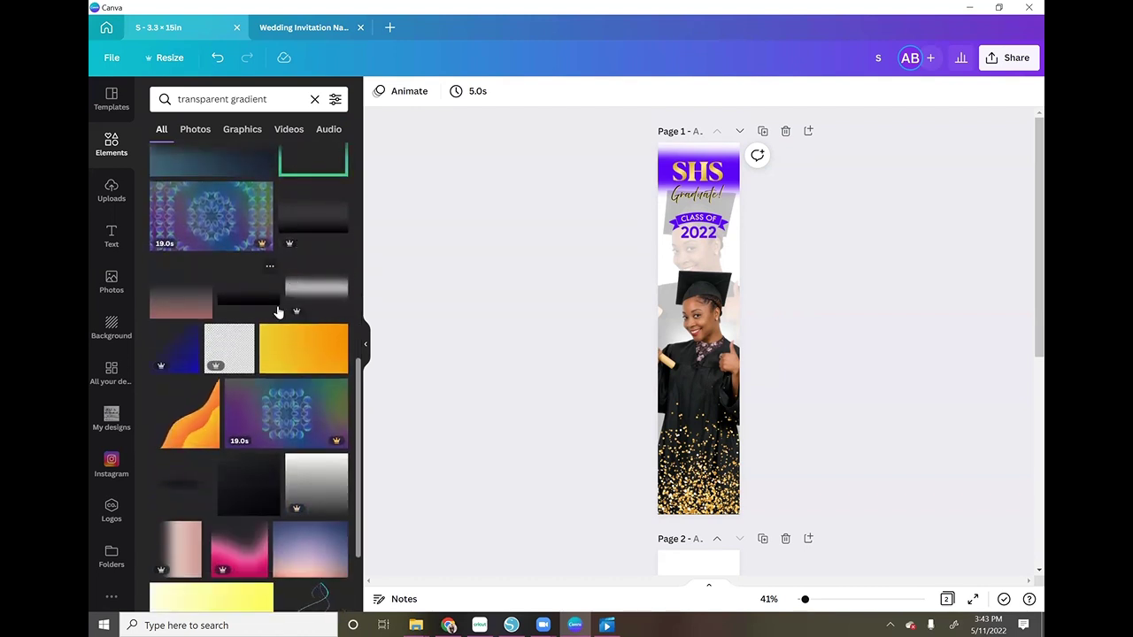
scroll(323, 297, down, 7)
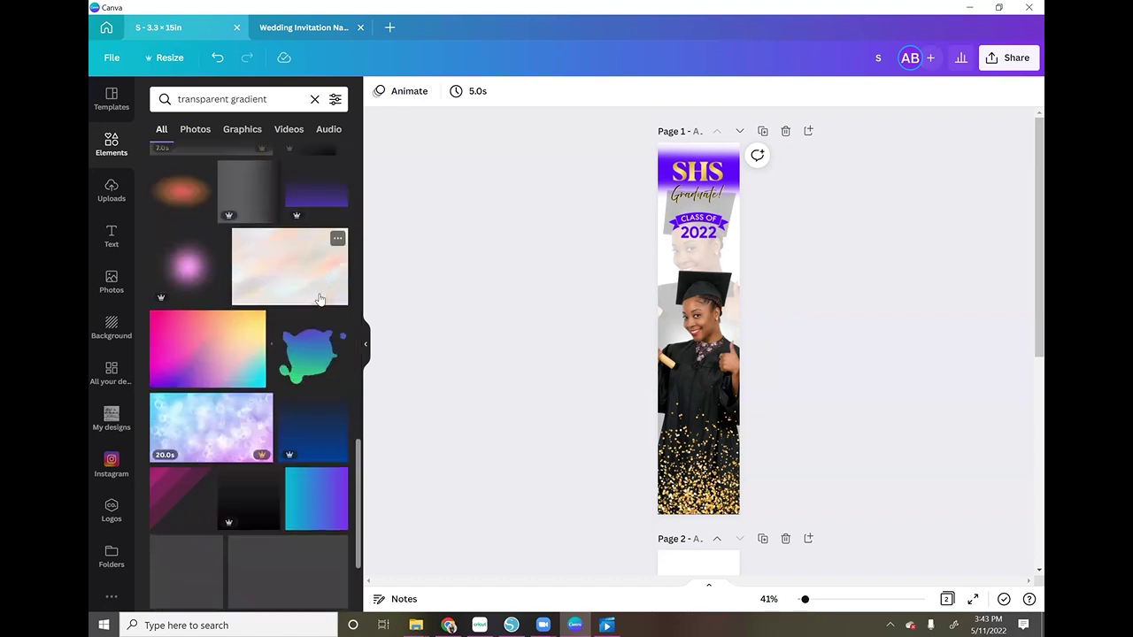
scroll(317, 298, down, 5)
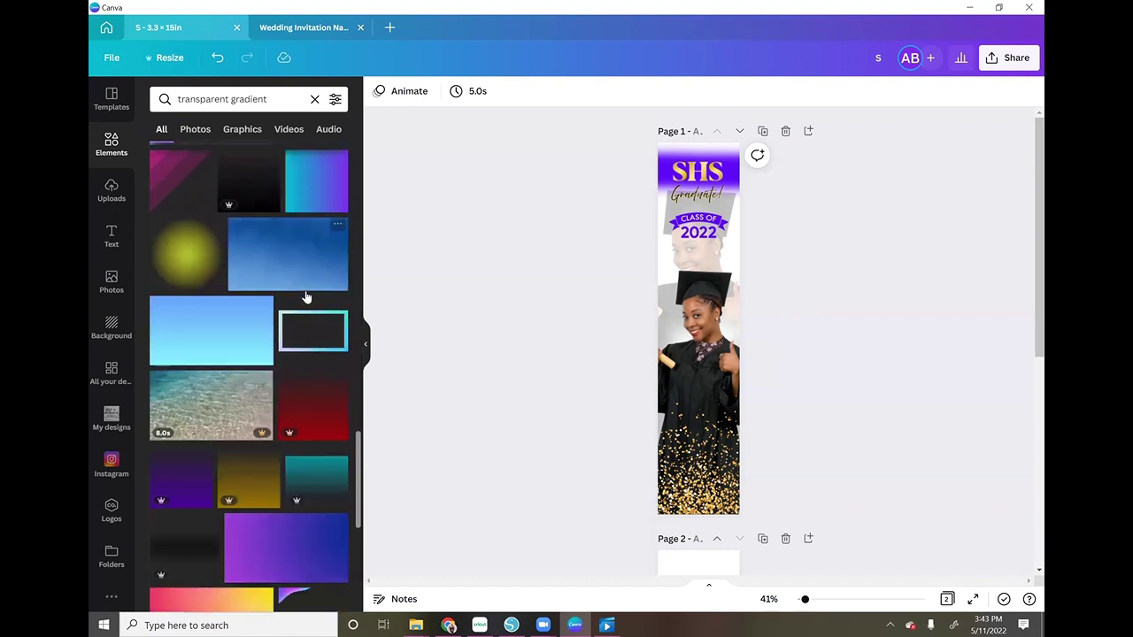
scroll(308, 295, down, 5)
scroll(310, 293, down, 5)
scroll(305, 288, down, 5)
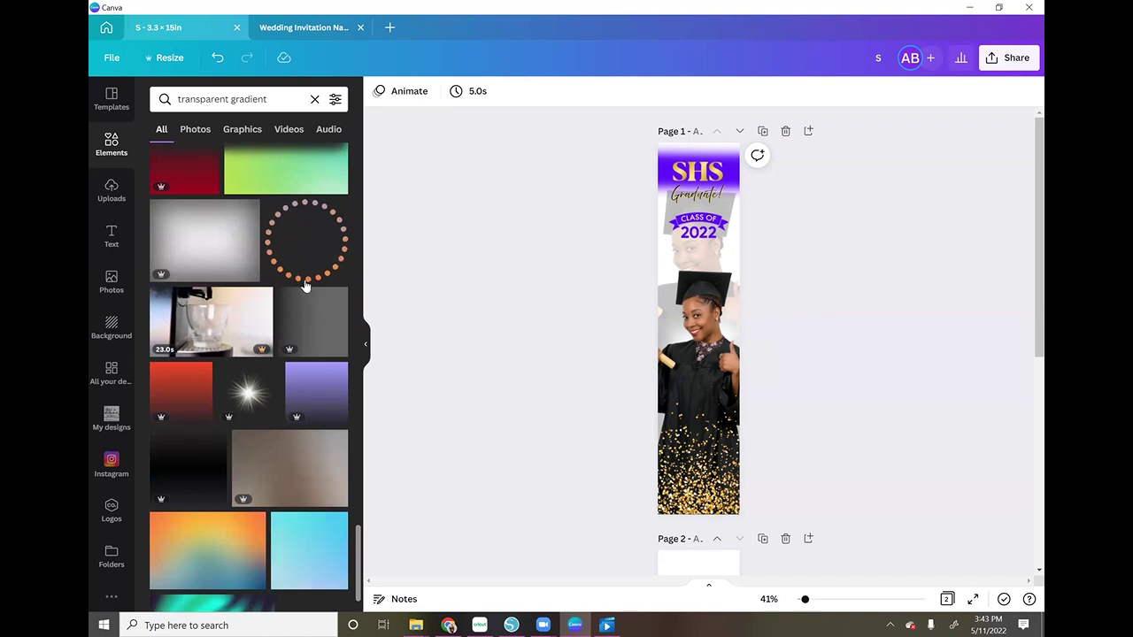
scroll(303, 281, down, 10)
scroll(303, 270, up, 5)
scroll(306, 272, up, 5)
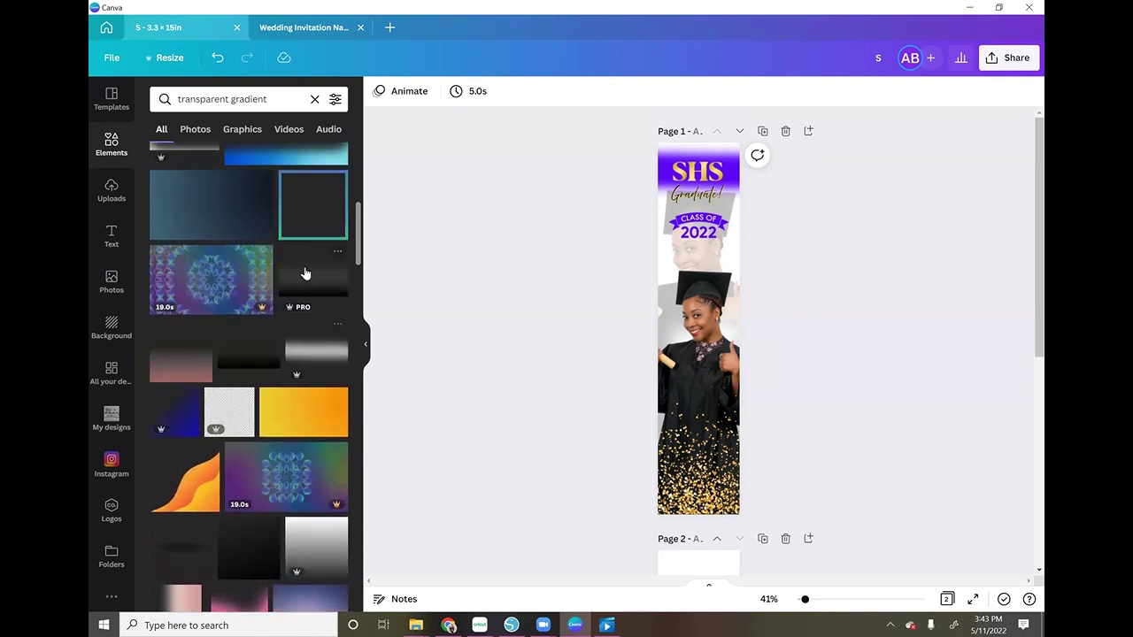
click(323, 355)
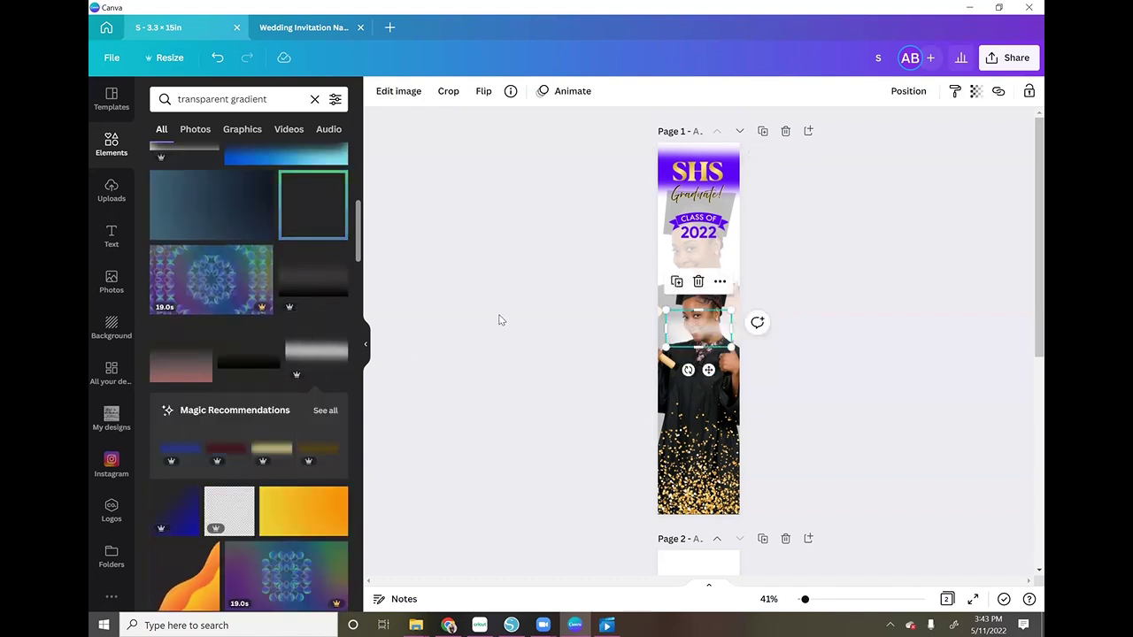
click(375, 93)
key(Escape)
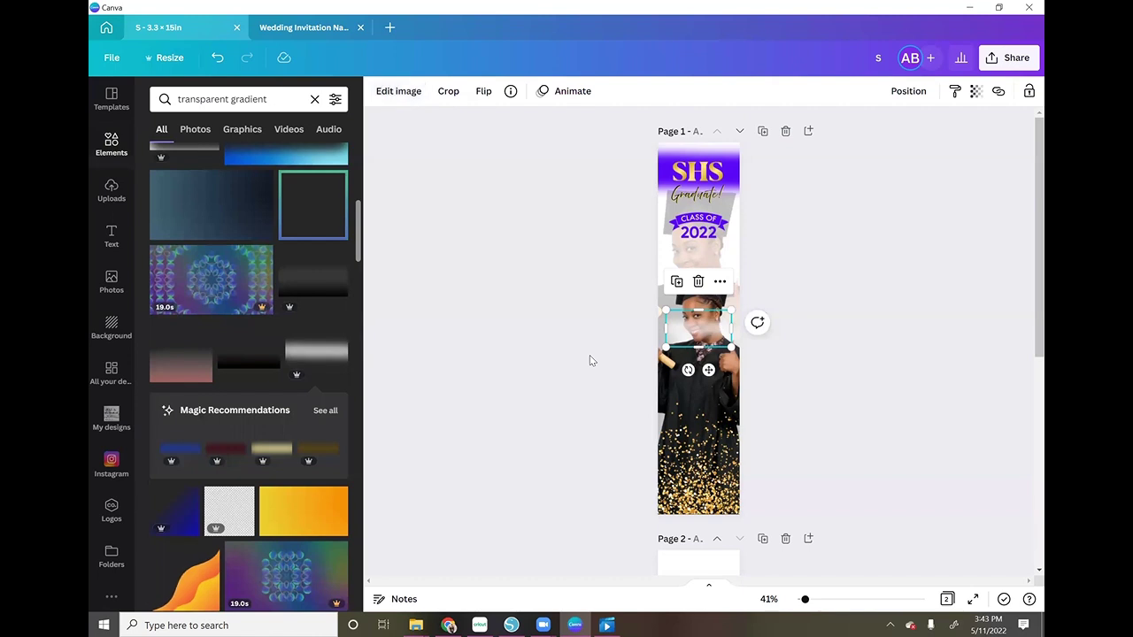
click(376, 330)
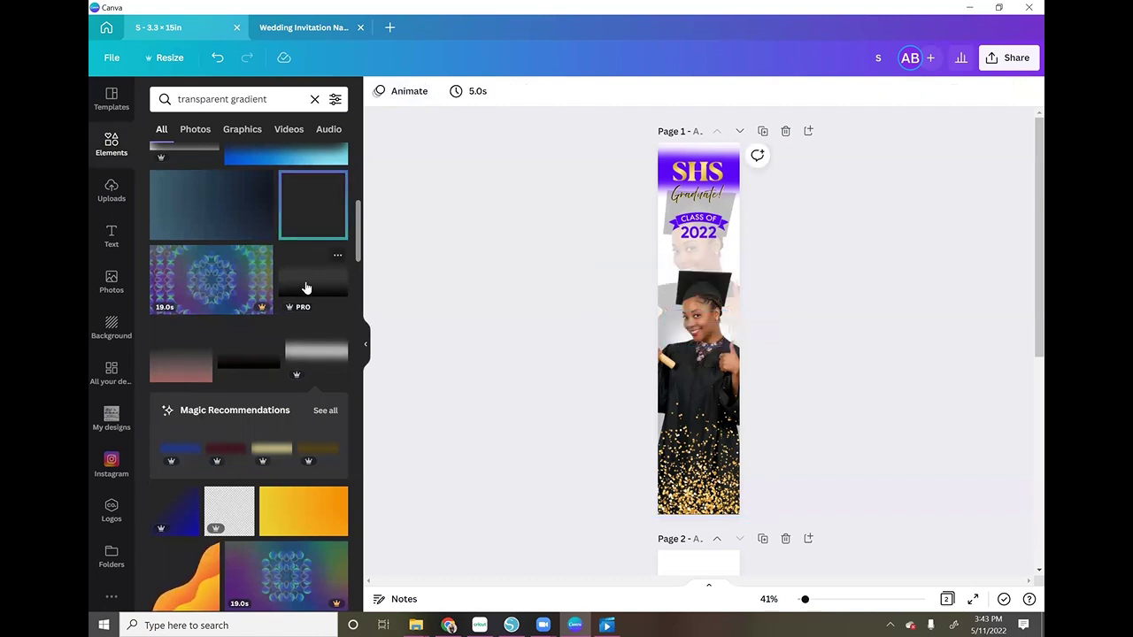
Clear the search and add the purple gradient bar from the recently used elements to the top of page 2.
scroll(297, 266, down, 3)
scroll(293, 268, up, 2)
scroll(293, 277, up, 5)
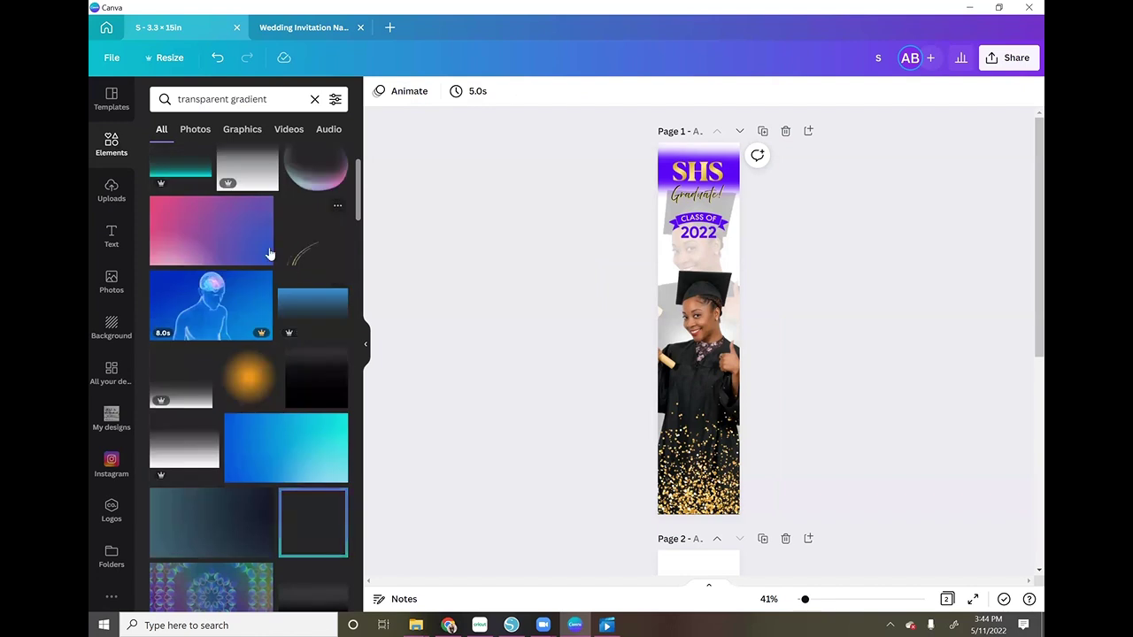
scroll(266, 256, up, 2)
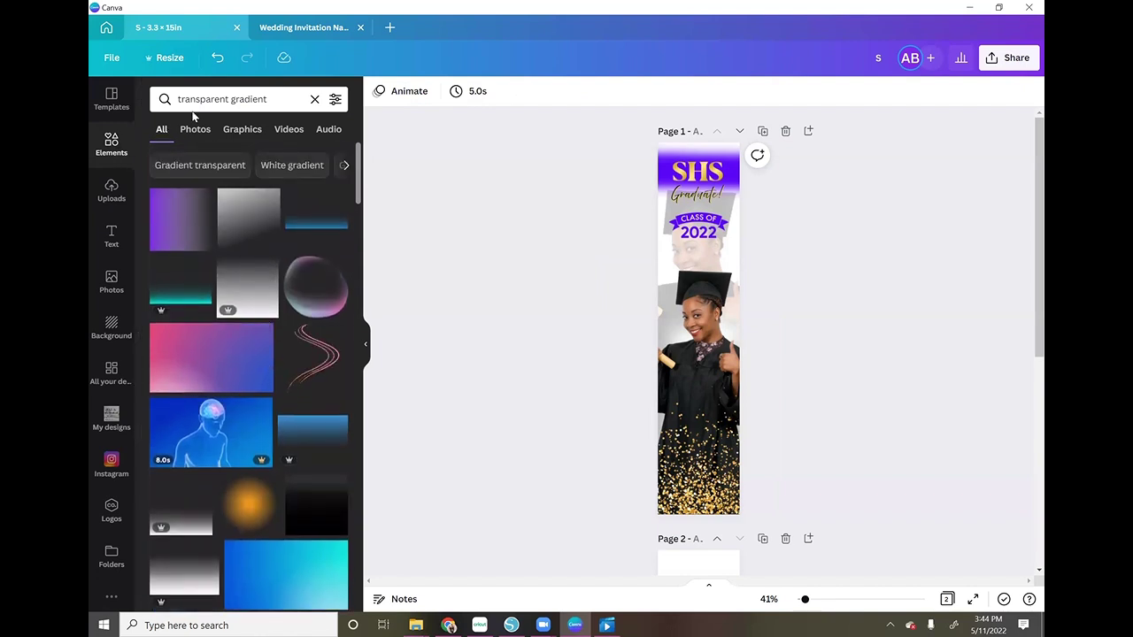
click(314, 99)
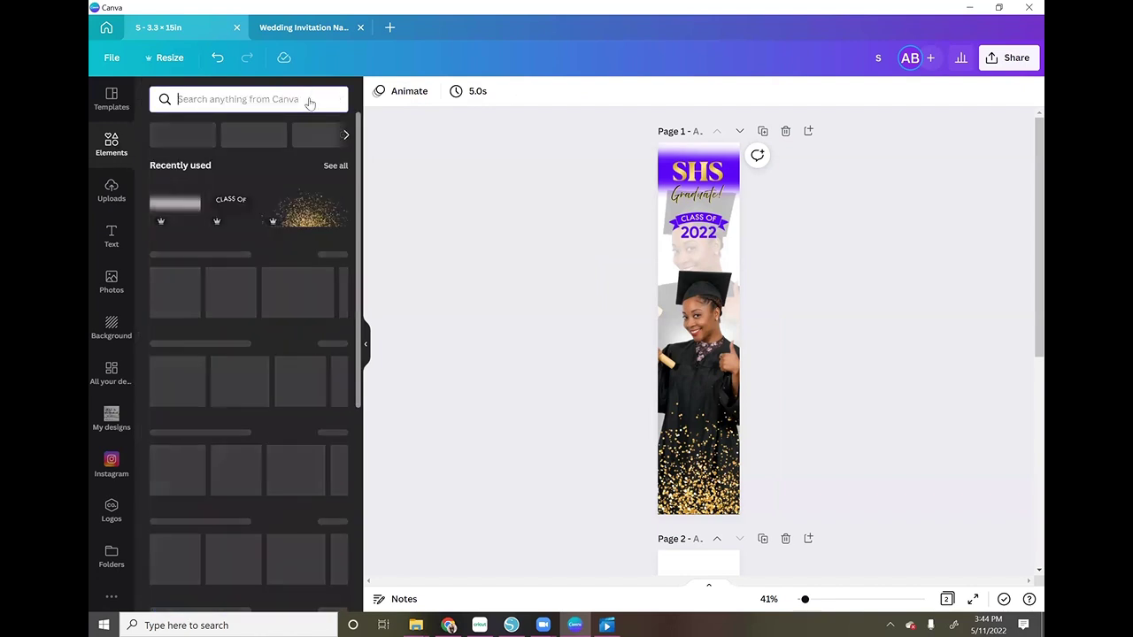
click(335, 165)
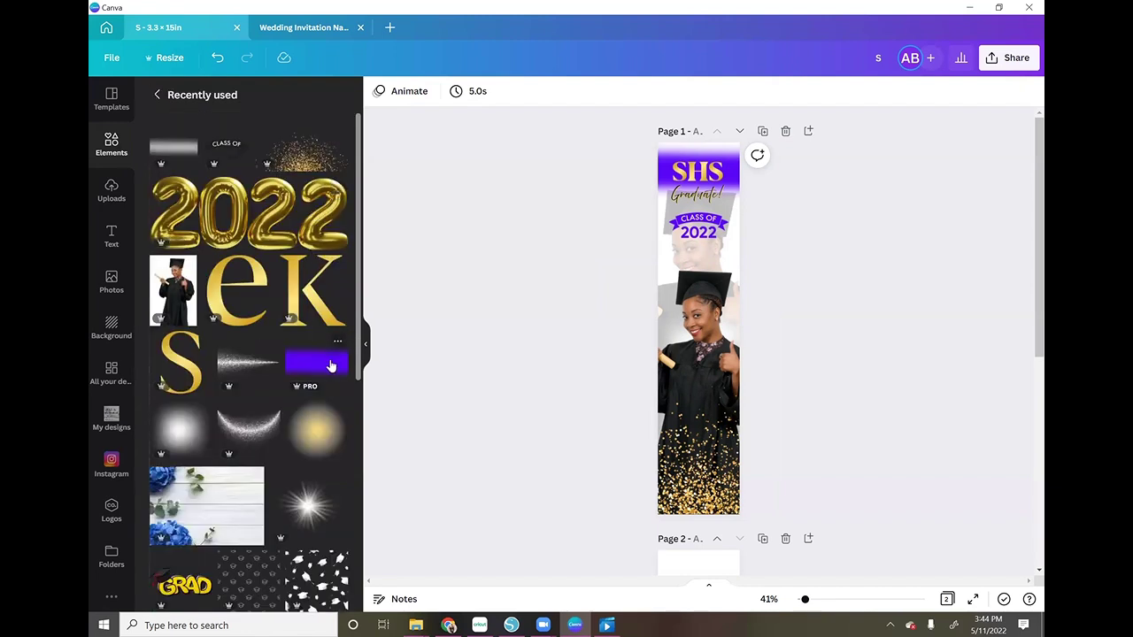
click(330, 365)
drag(696, 323, 690, 174)
scroll(726, 417, down, 4)
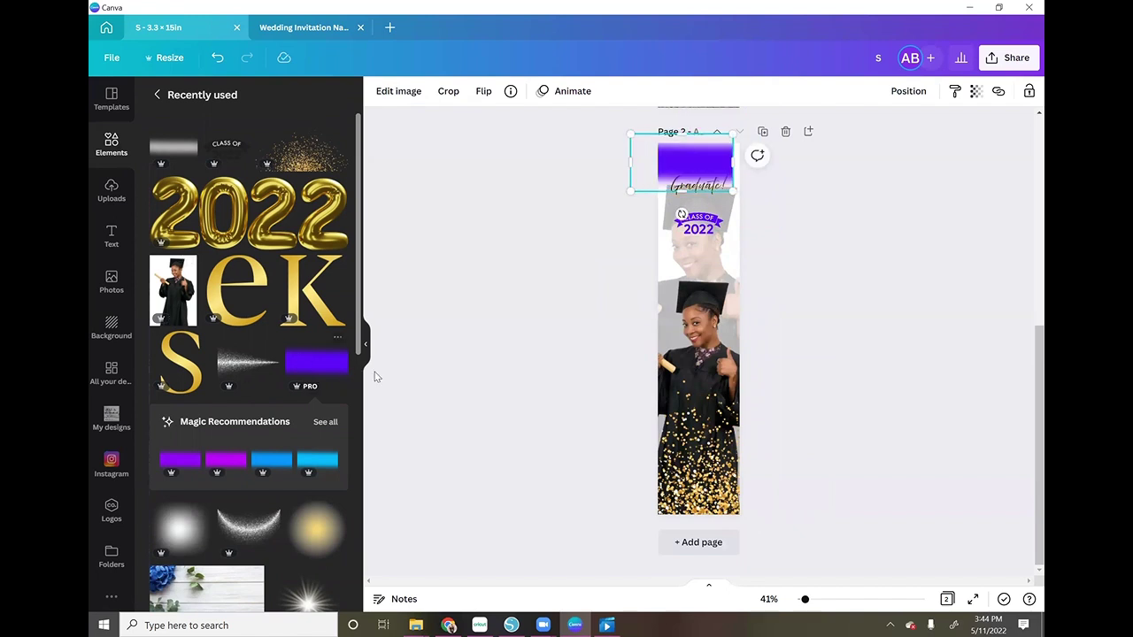
Examine the details of the recently used purple gradient bar, including its title, keywords and the options for finding similar elements.
click(338, 344)
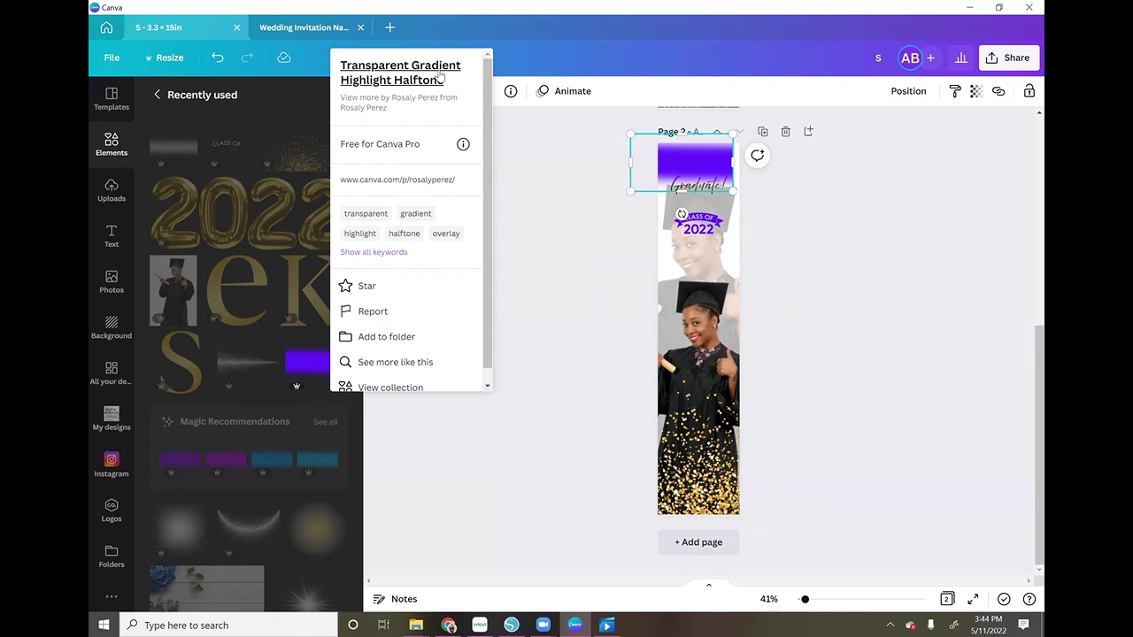
scroll(447, 116, down, 1)
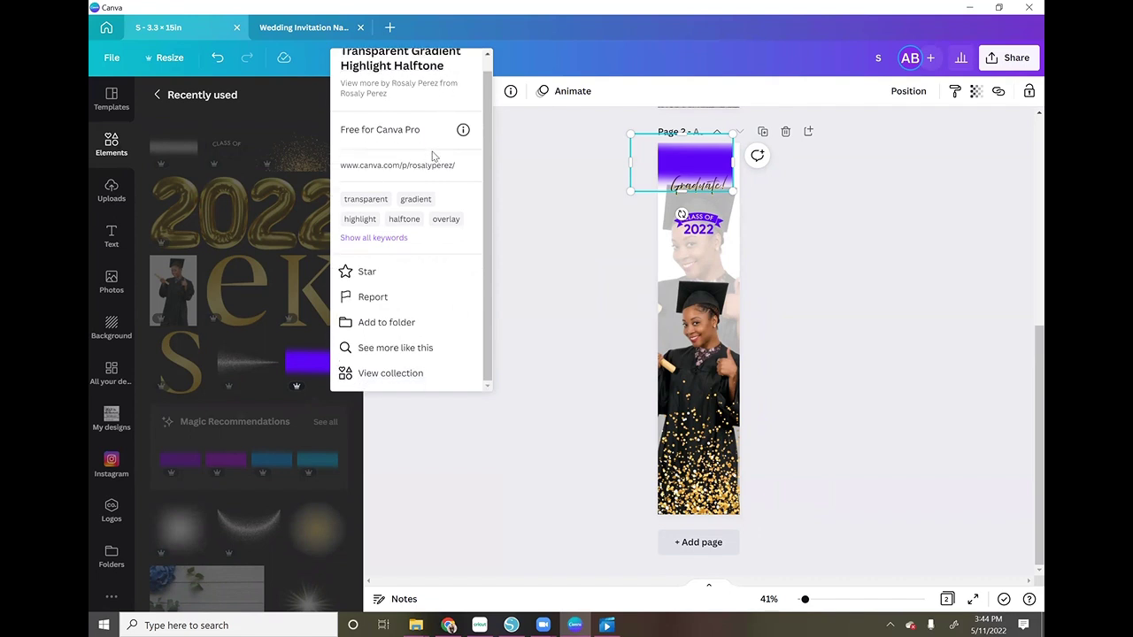
click(513, 228)
Move the purple gradient bar so it spans the full width of page 2 behind the "Graduate!" text.
scroll(968, 268, up, 2)
click(703, 217)
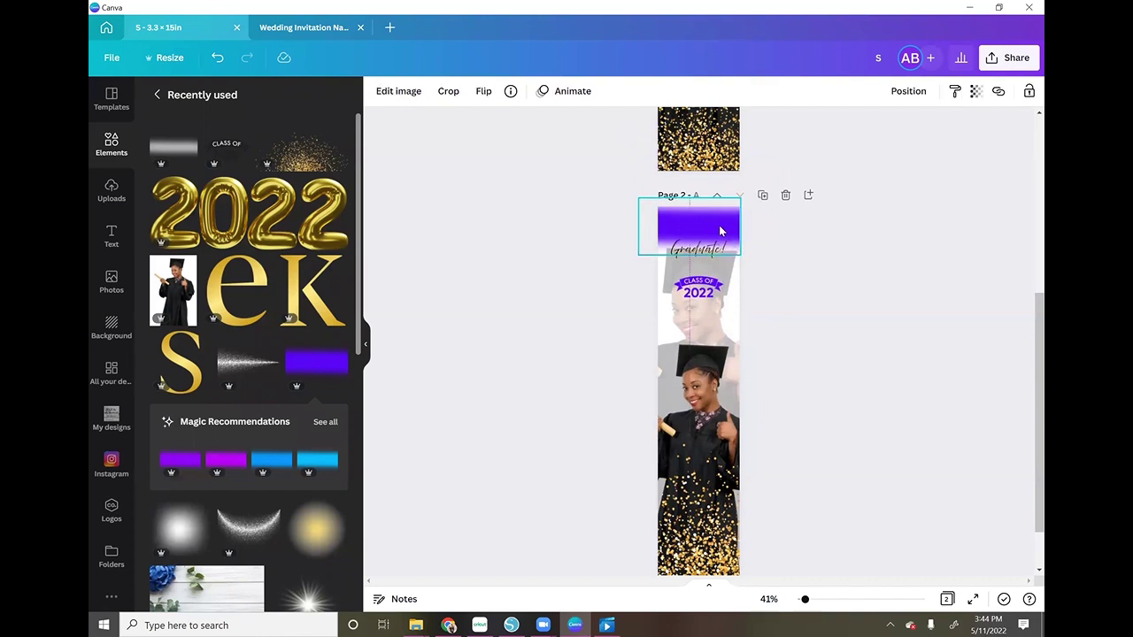
drag(718, 231, 720, 230)
click(767, 247)
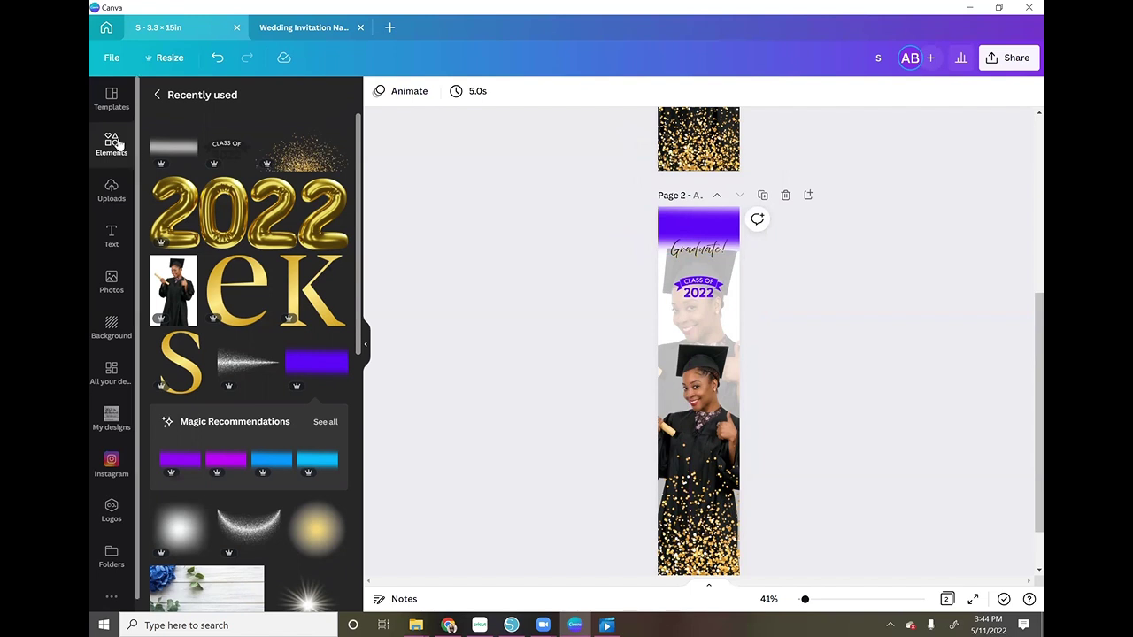
Add gold S and H letters from the recently used elements and arrange them as SHS on page 2's purple bar.
scroll(299, 283, down, 3)
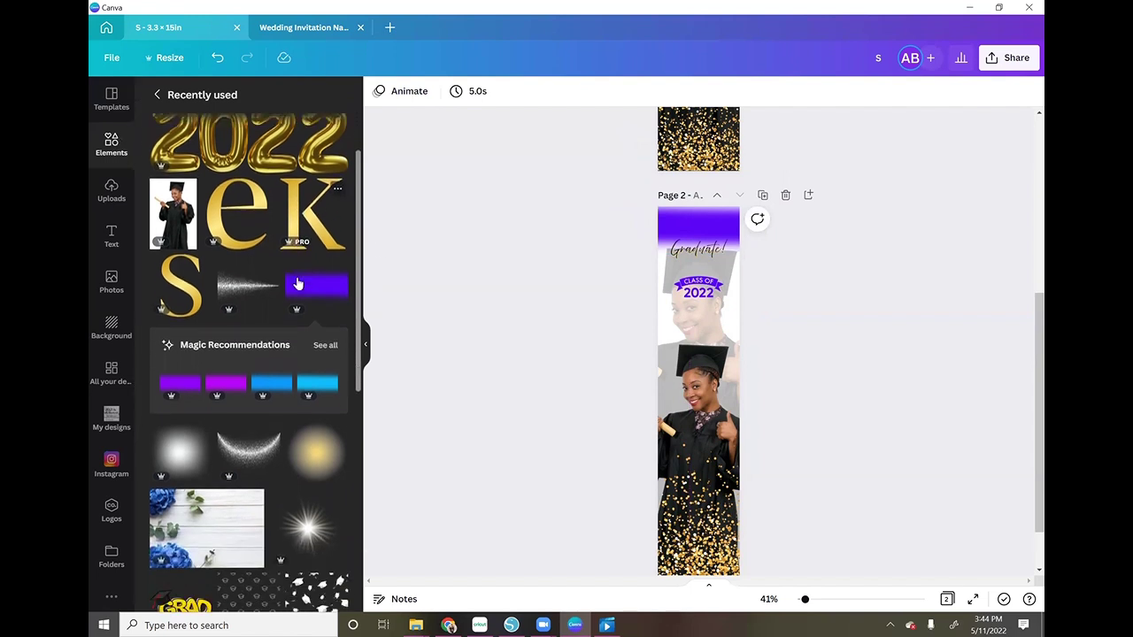
scroll(299, 283, up, 2)
scroll(299, 283, down, 3)
scroll(301, 280, down, 1)
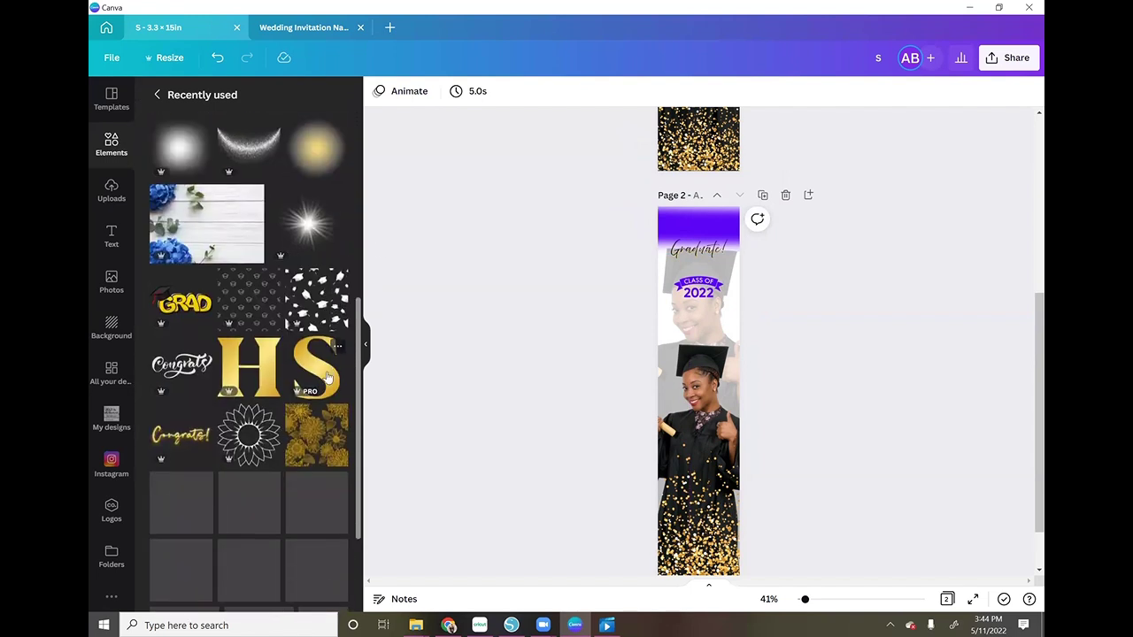
click(318, 306)
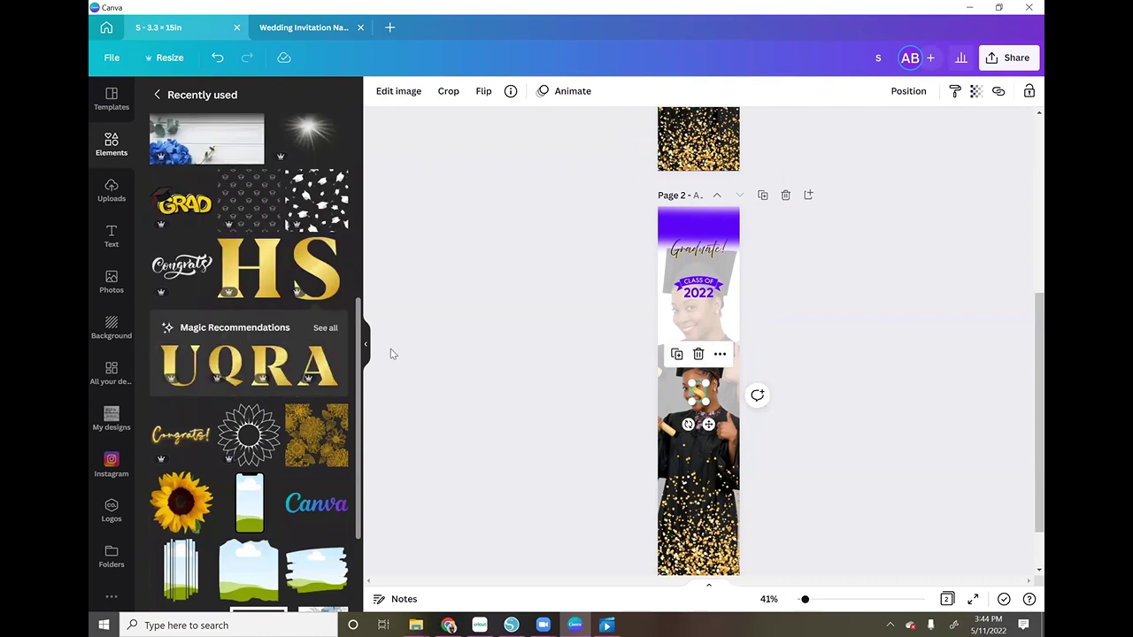
drag(698, 389, 705, 235)
click(702, 400)
drag(709, 426, 689, 261)
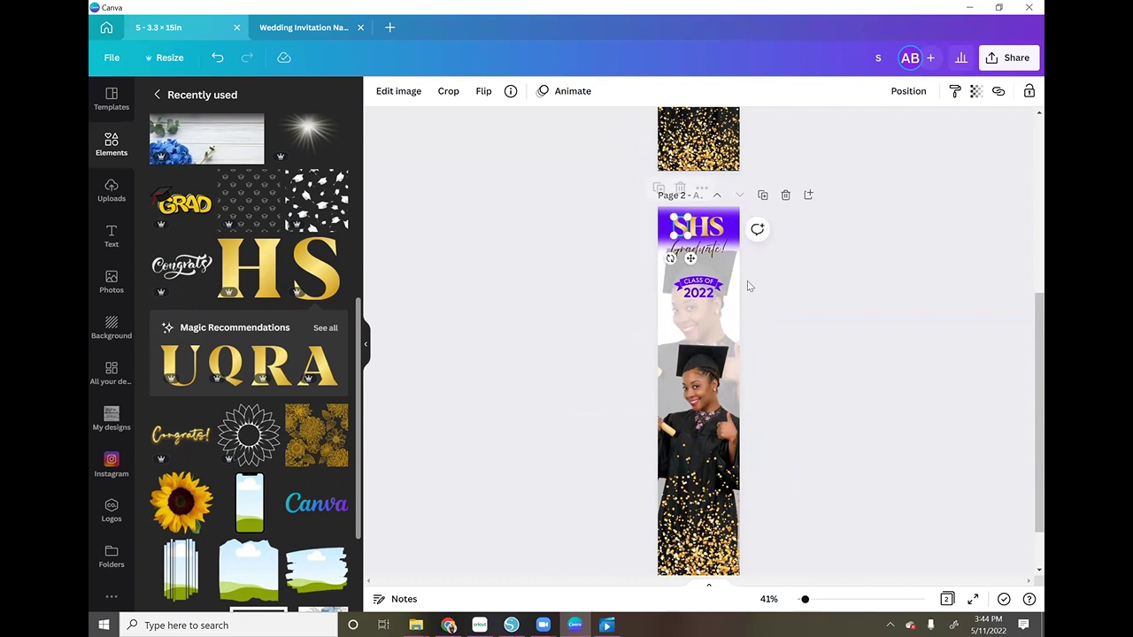
click(799, 295)
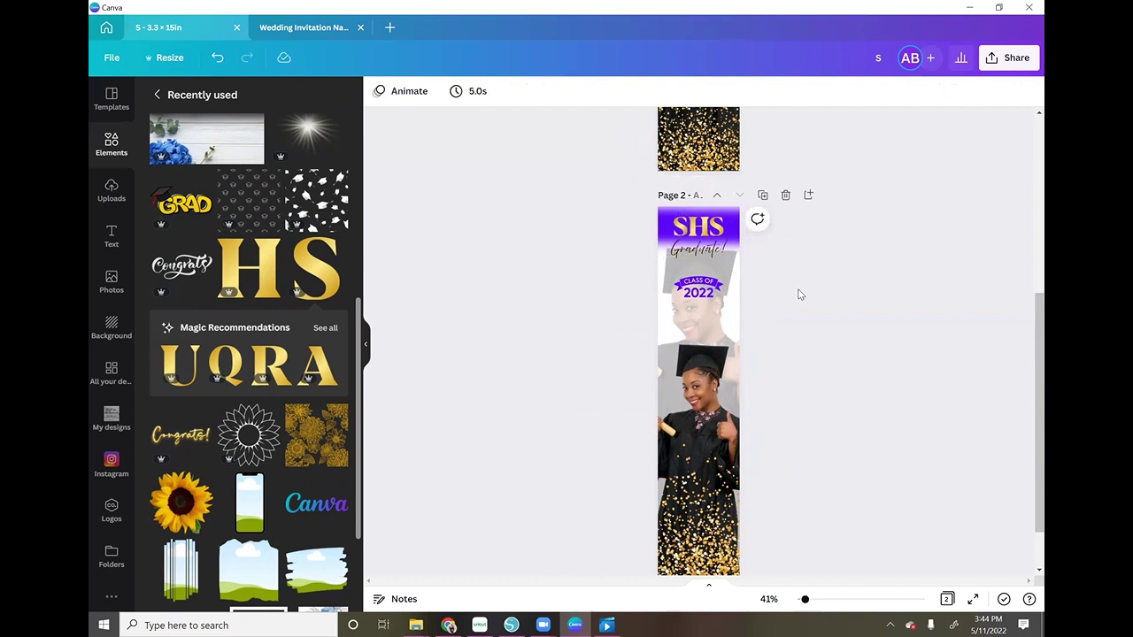
Group the three gold SHS letters and fine-tune the group on page 2's purple bar.
click(678, 233)
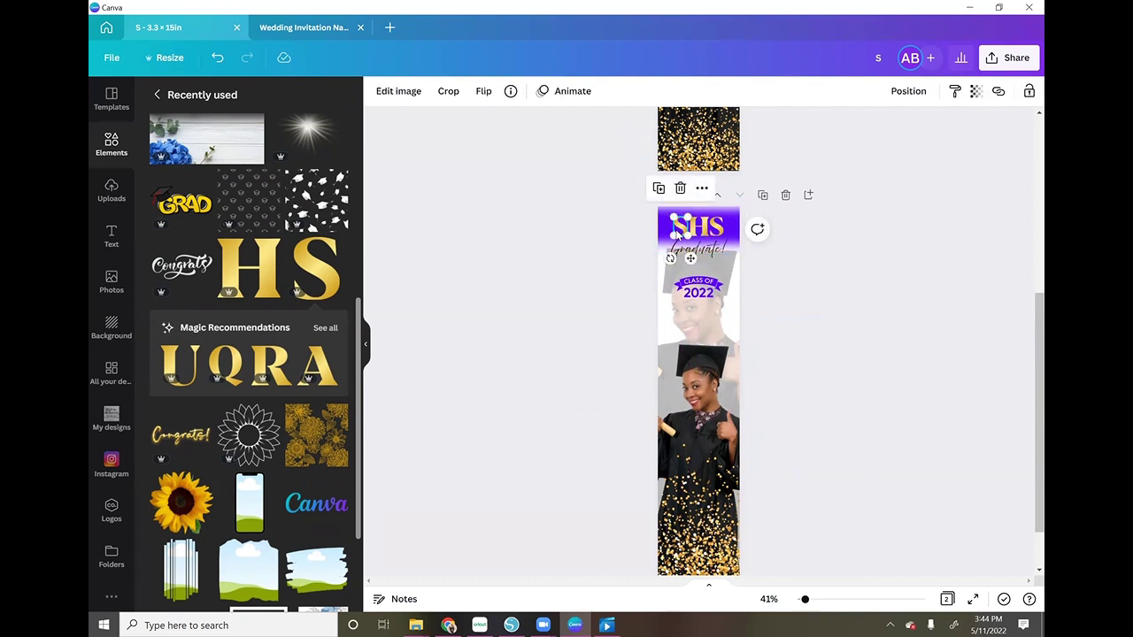
shift+click(697, 228)
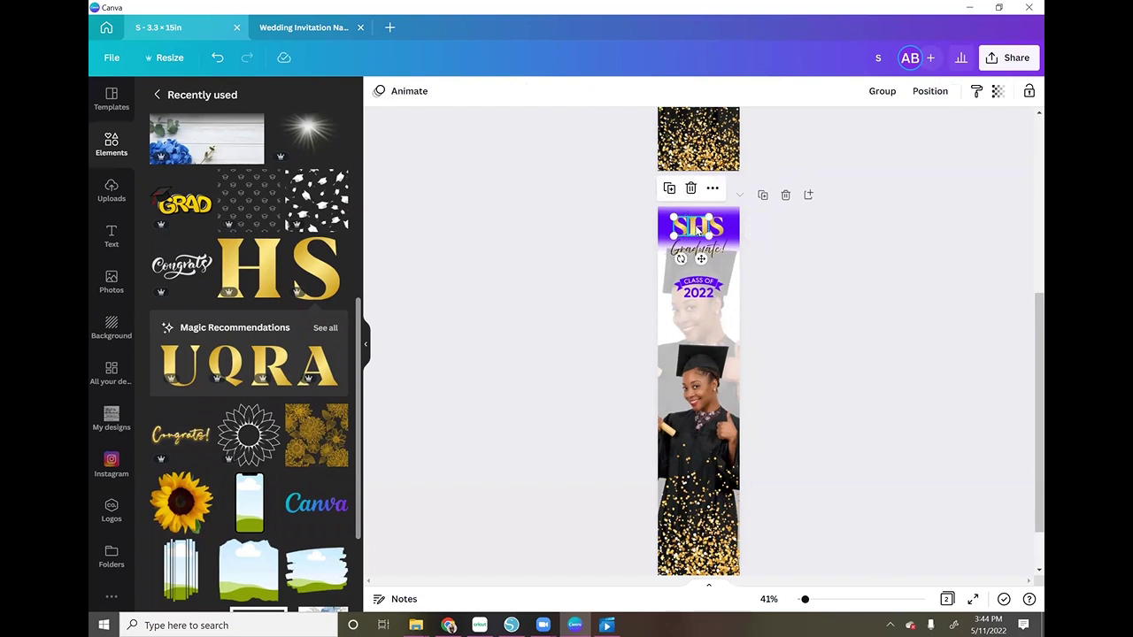
shift+click(720, 229)
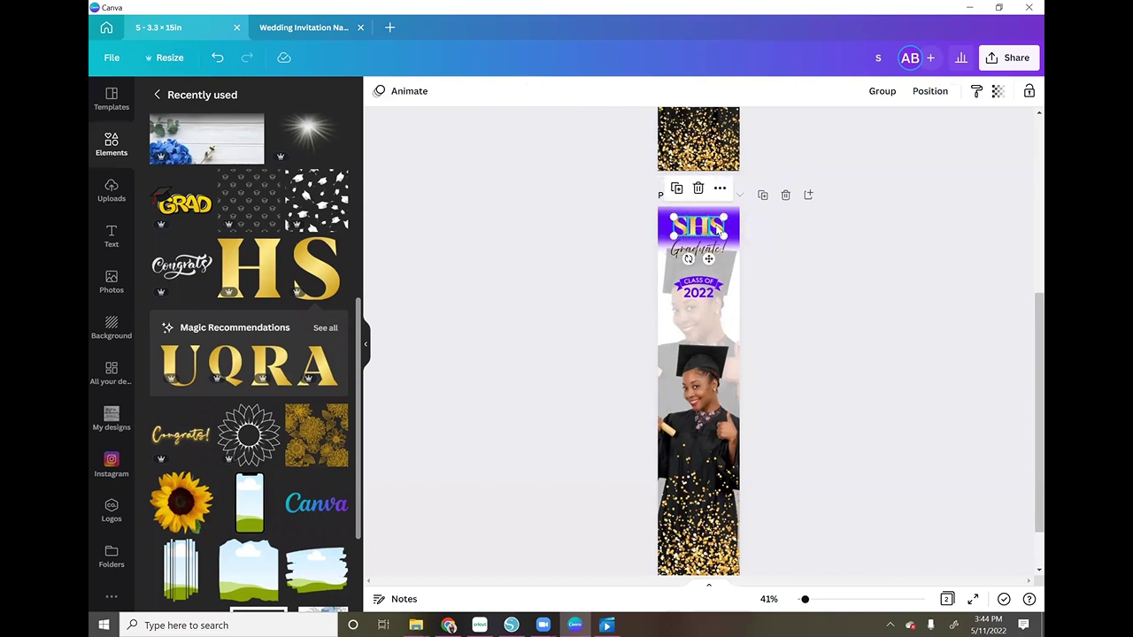
click(883, 92)
click(716, 232)
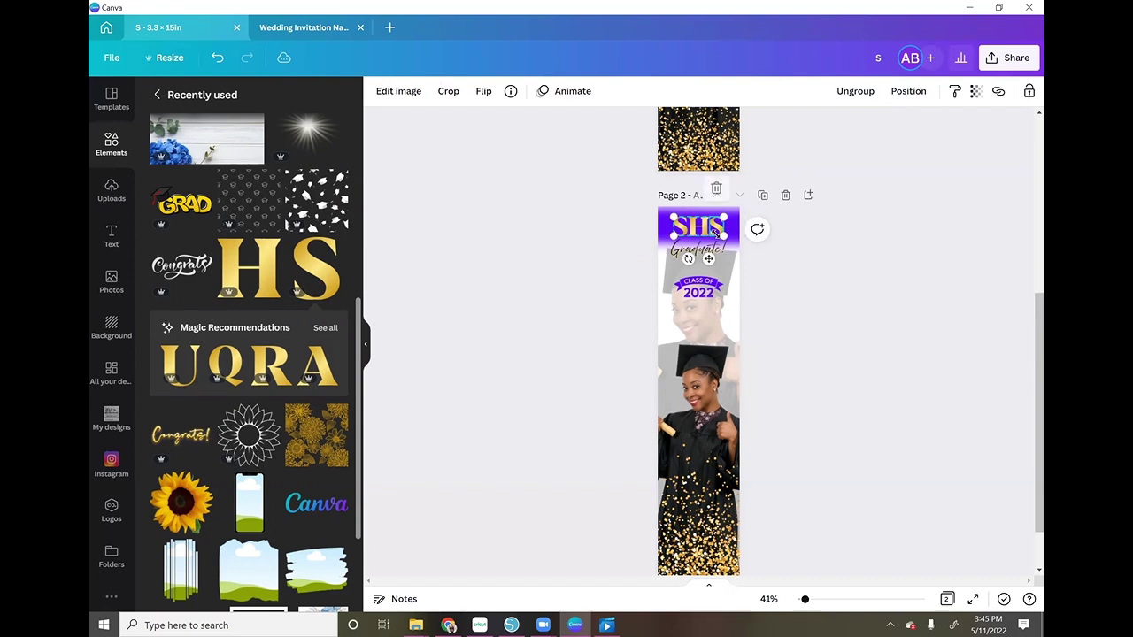
drag(724, 233, 726, 235)
click(807, 260)
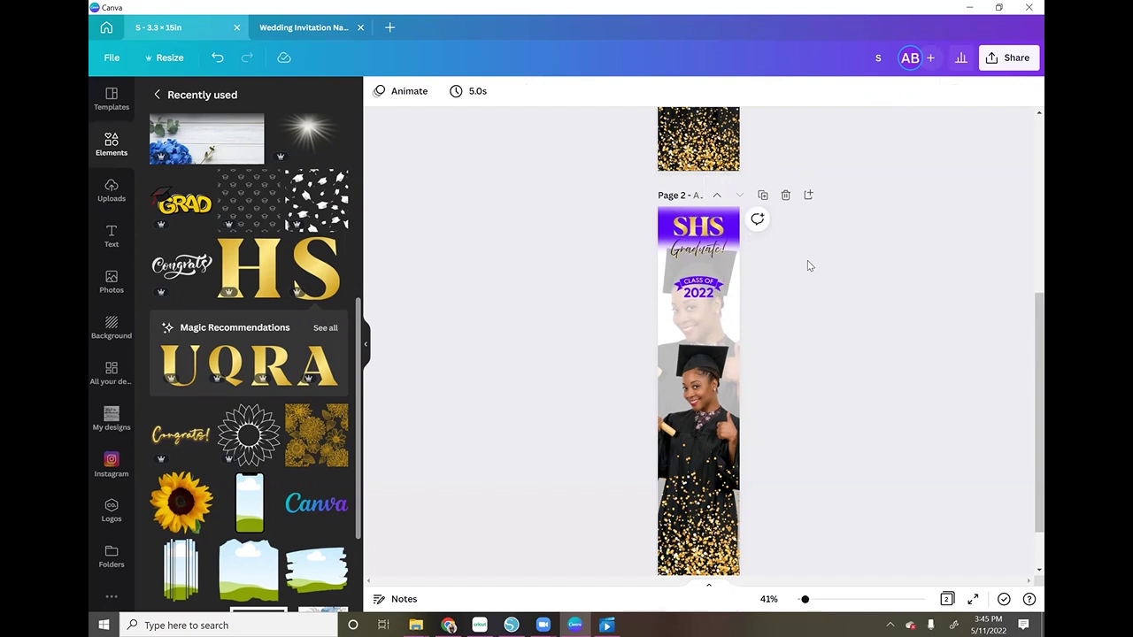
Move the purple Class of 2022 banner on page 2 up, closer to the "Graduate!" text.
click(719, 255)
click(763, 274)
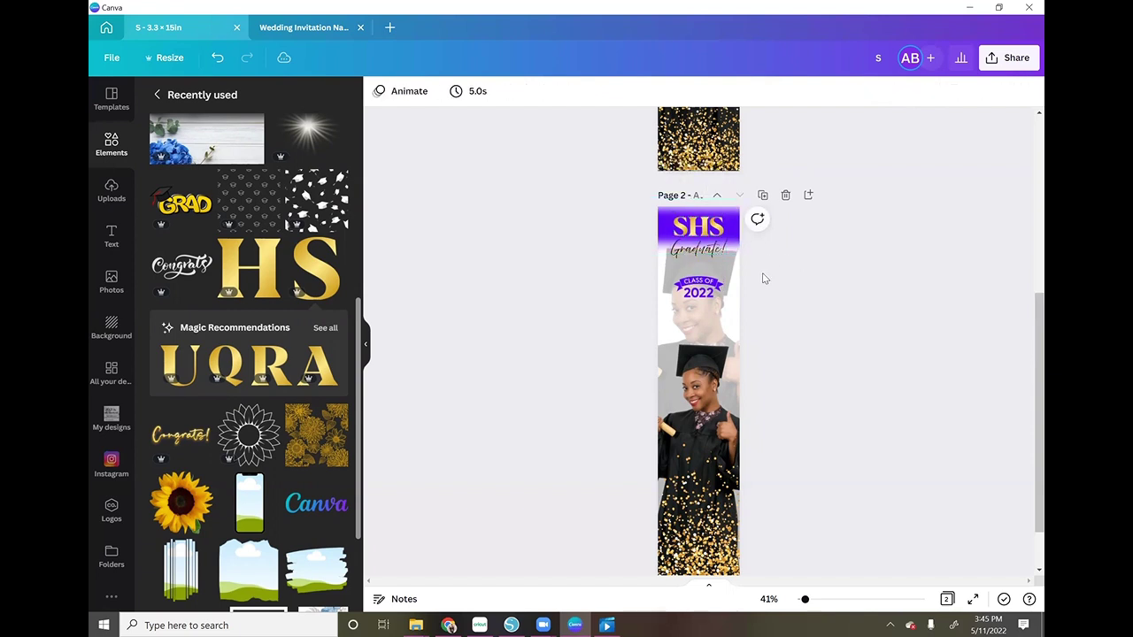
click(695, 259)
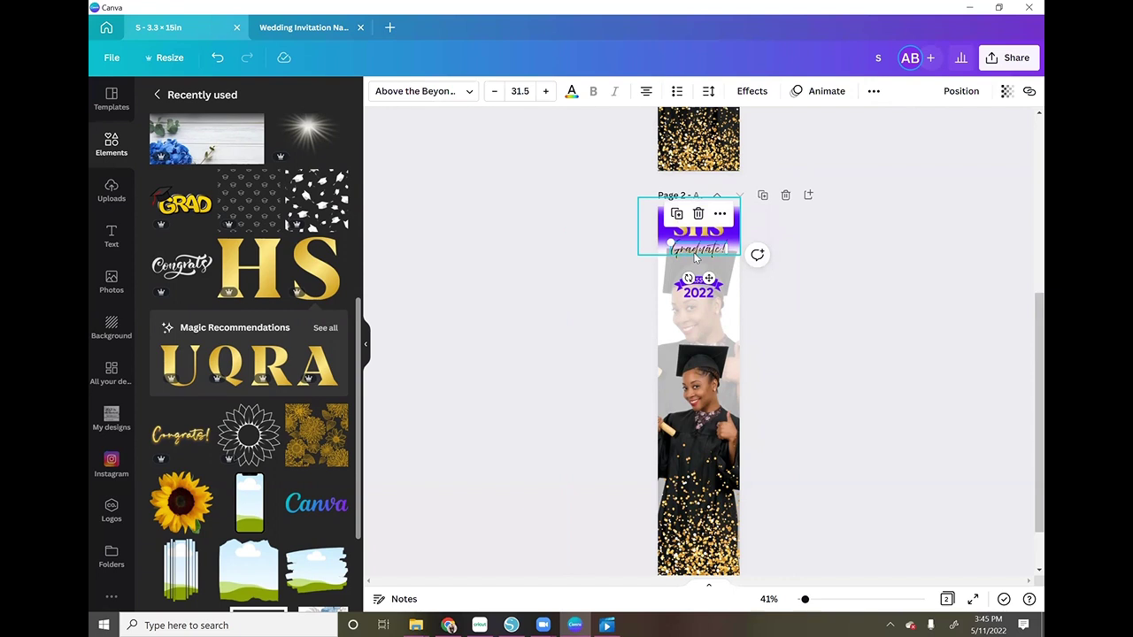
click(850, 298)
drag(713, 292, 715, 283)
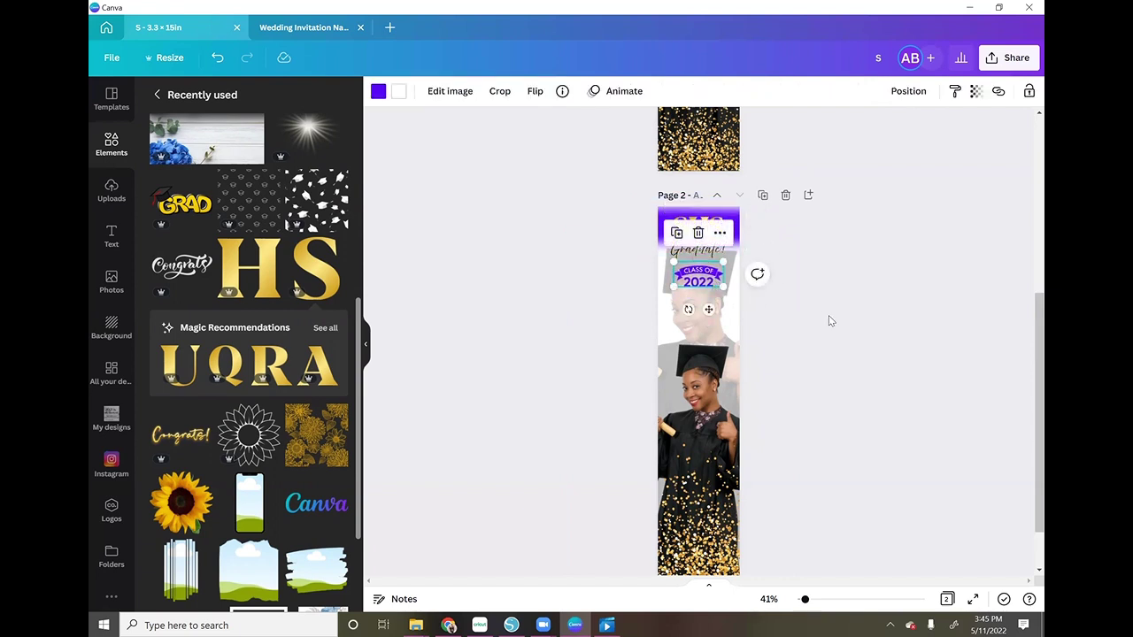
click(829, 321)
scroll(829, 321, up, 5)
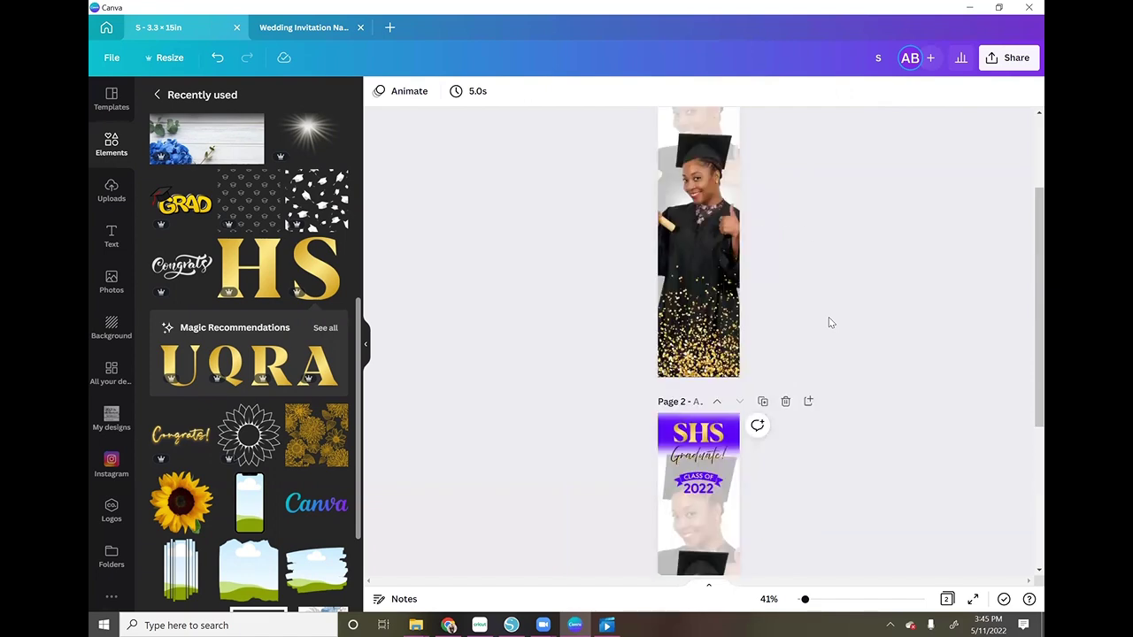
Slightly enlarge the faded background graduate photo on page 2 and reposition it.
scroll(829, 317, down, 5)
click(736, 323)
drag(804, 229, 813, 207)
drag(701, 327, 691, 337)
Enlarge the front graduate photo on page 2 and shift it into place, using page 1 as the reference.
click(763, 349)
drag(771, 334, 810, 274)
drag(718, 346, 699, 363)
scroll(850, 355, up, 2)
scroll(850, 355, up, 3)
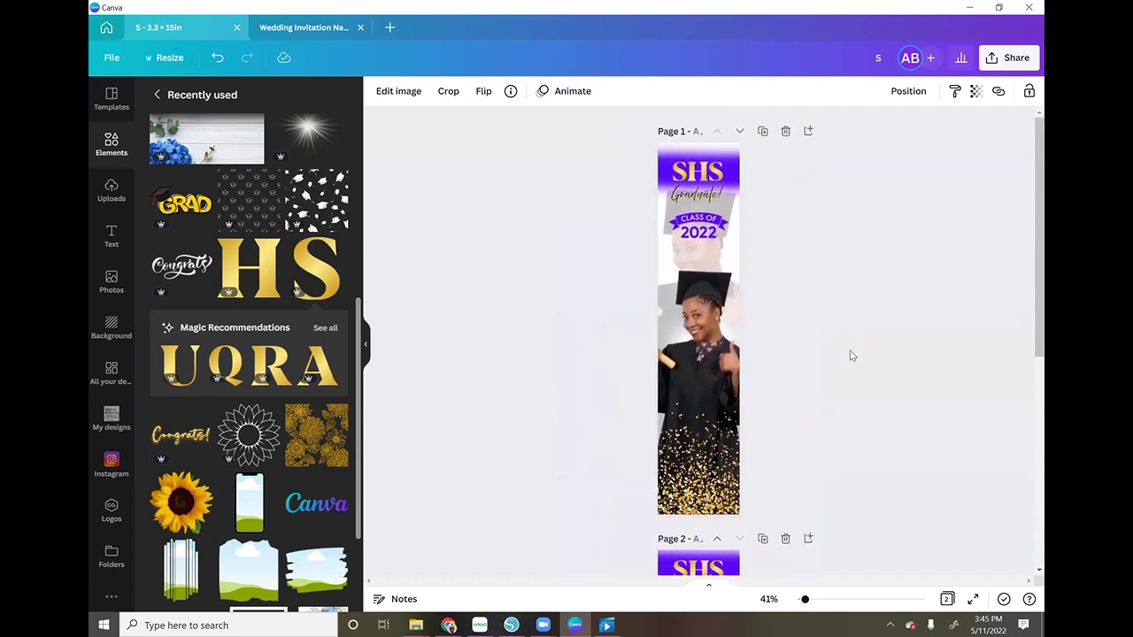
Move the Class of 2022 banner and the "Graduate!" text on page 2 slightly lower.
scroll(845, 355, down, 3)
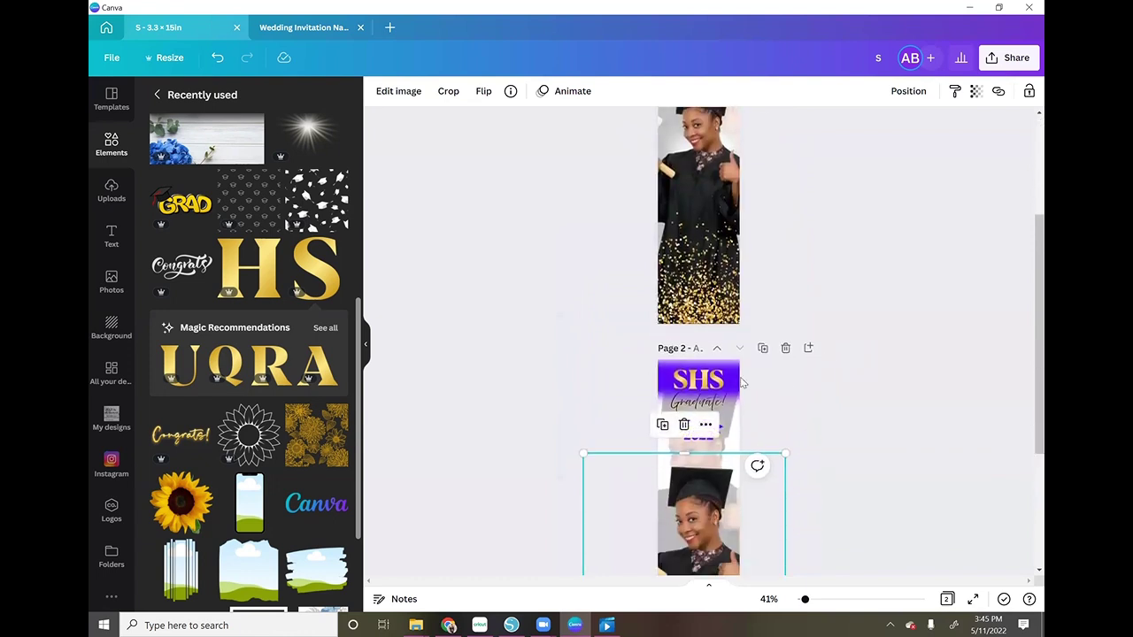
click(708, 436)
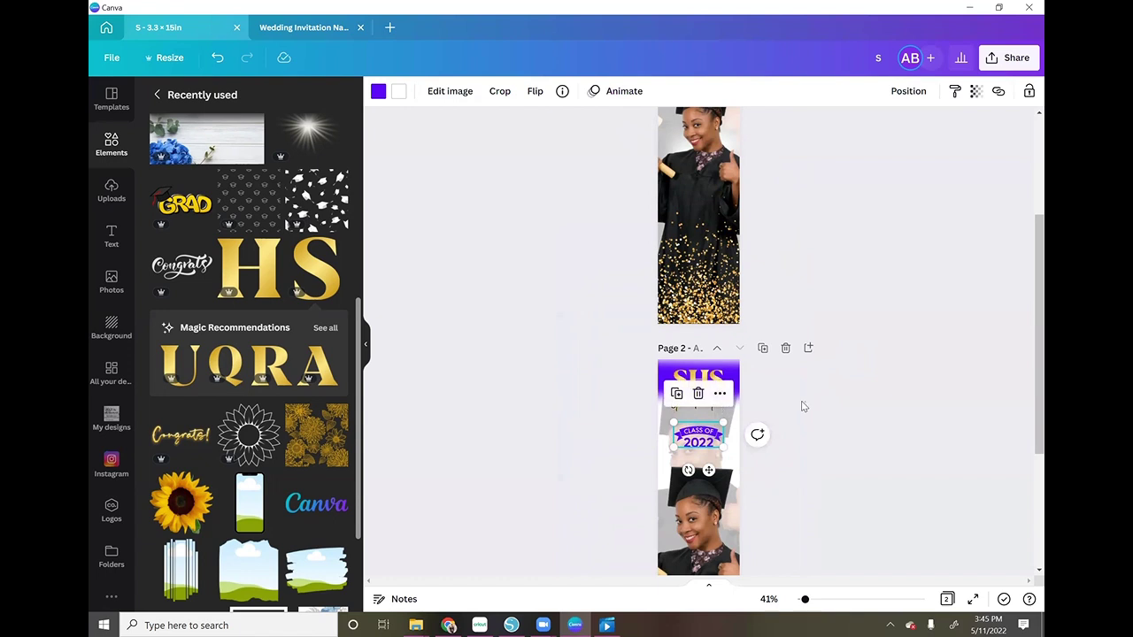
click(711, 405)
click(812, 419)
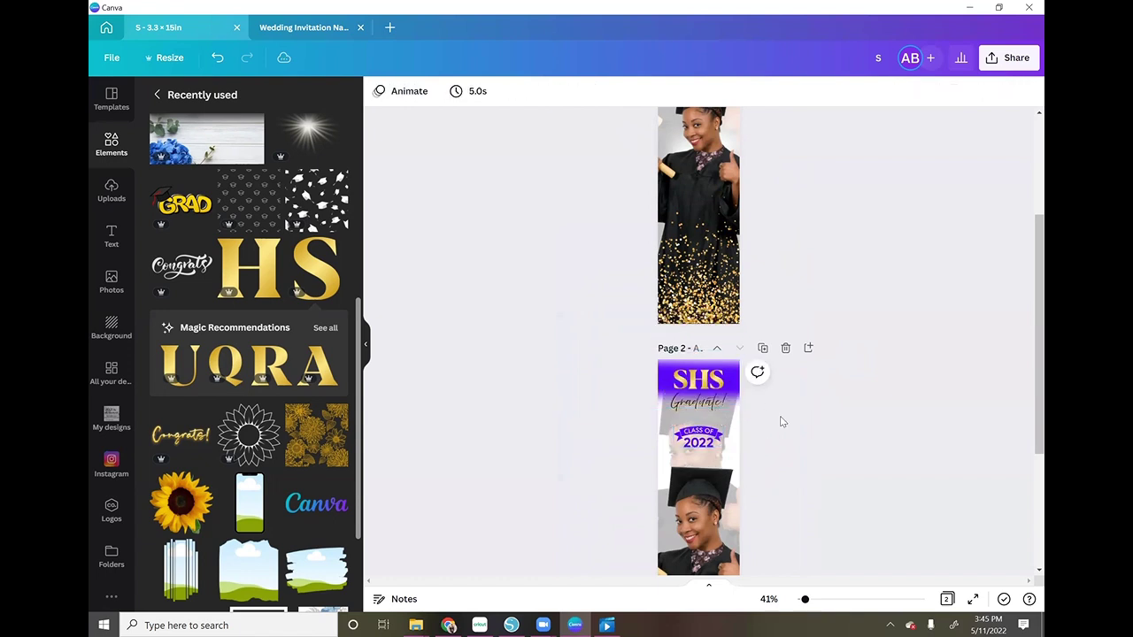
click(711, 431)
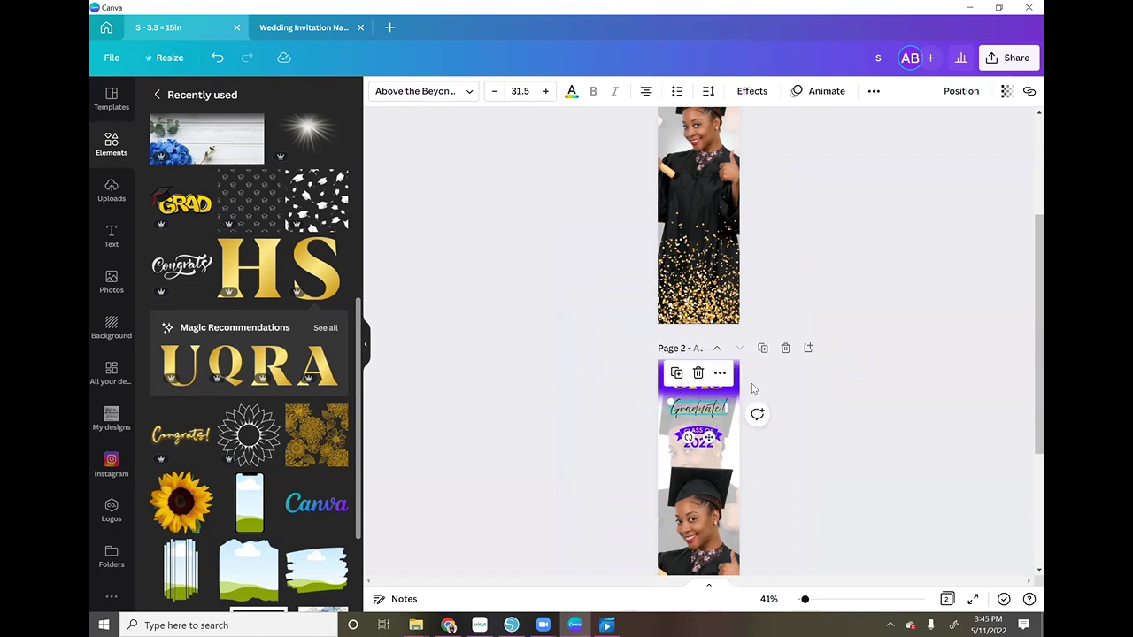
click(808, 401)
Shift the purple gradient bar and the gold SHS group on page 2 slightly down.
click(735, 395)
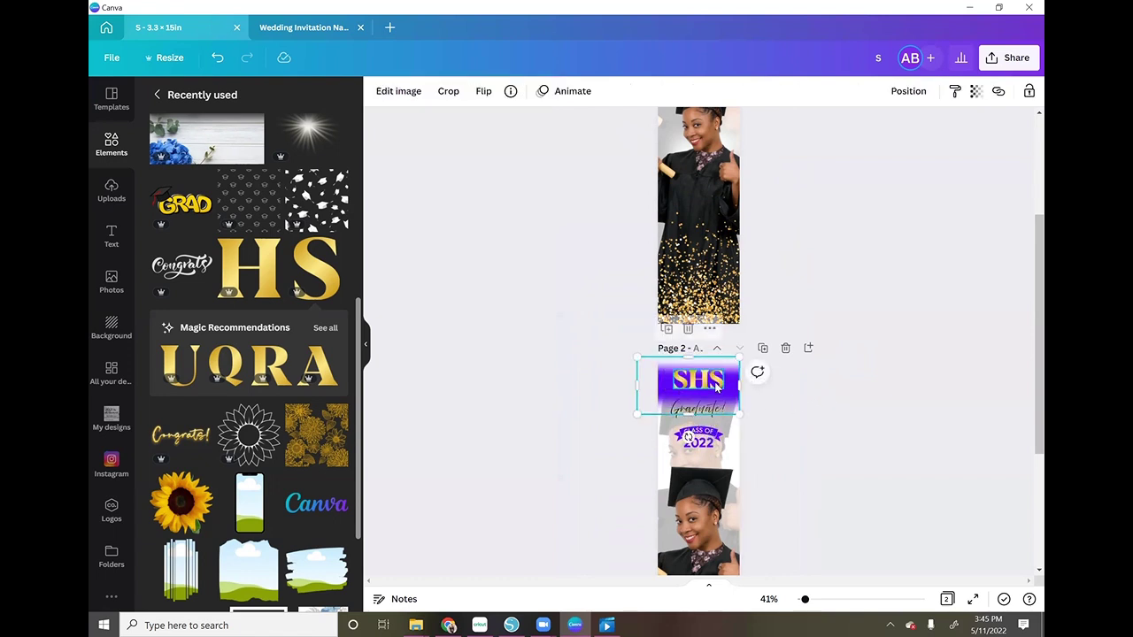
click(719, 387)
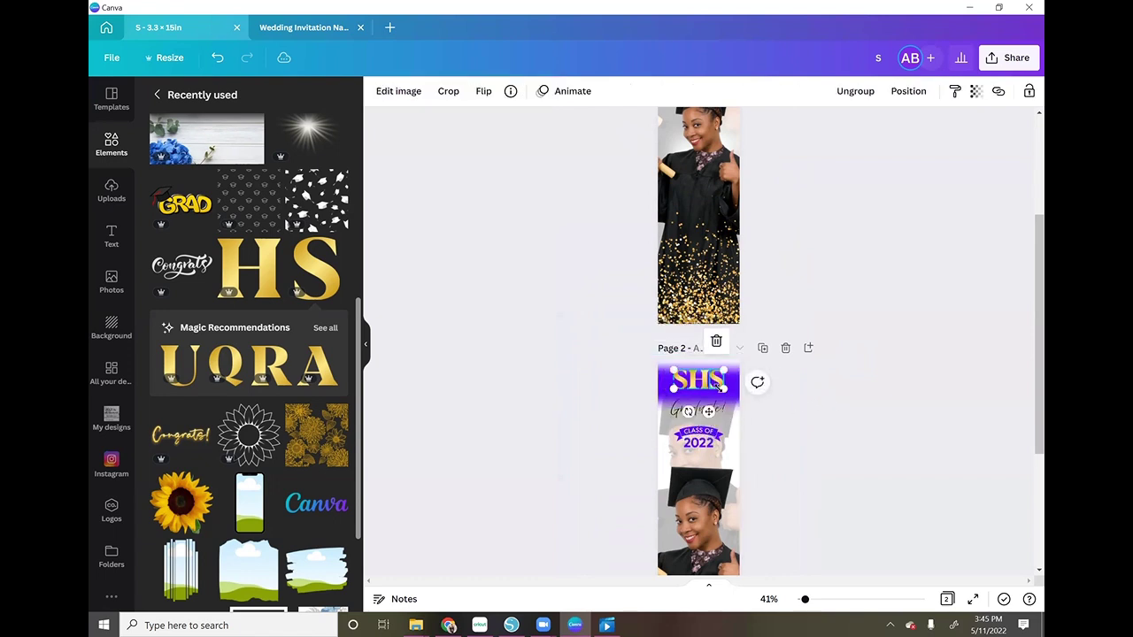
click(867, 417)
Delete page 2 so only the original page 1 design is kept.
scroll(865, 411, down, 2)
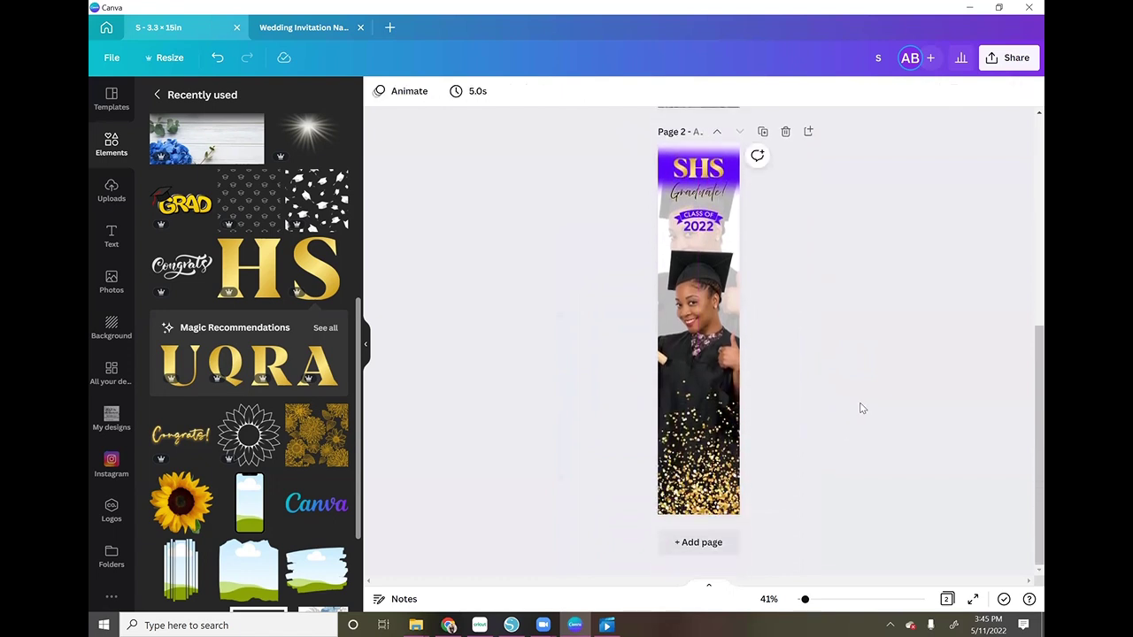
scroll(863, 408, up, 5)
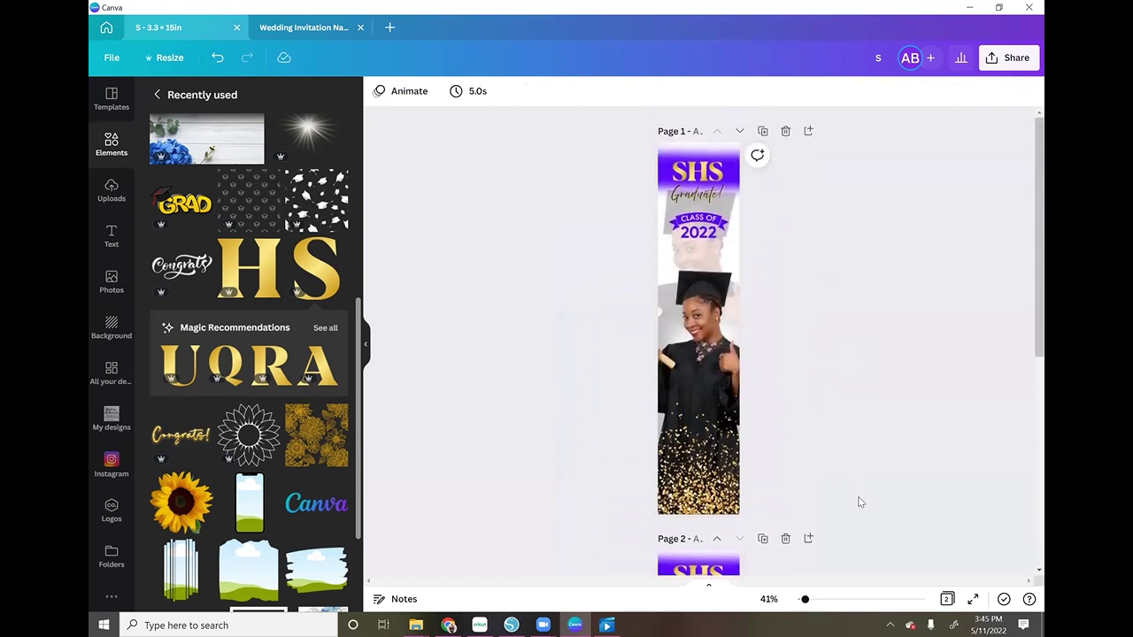
click(785, 539)
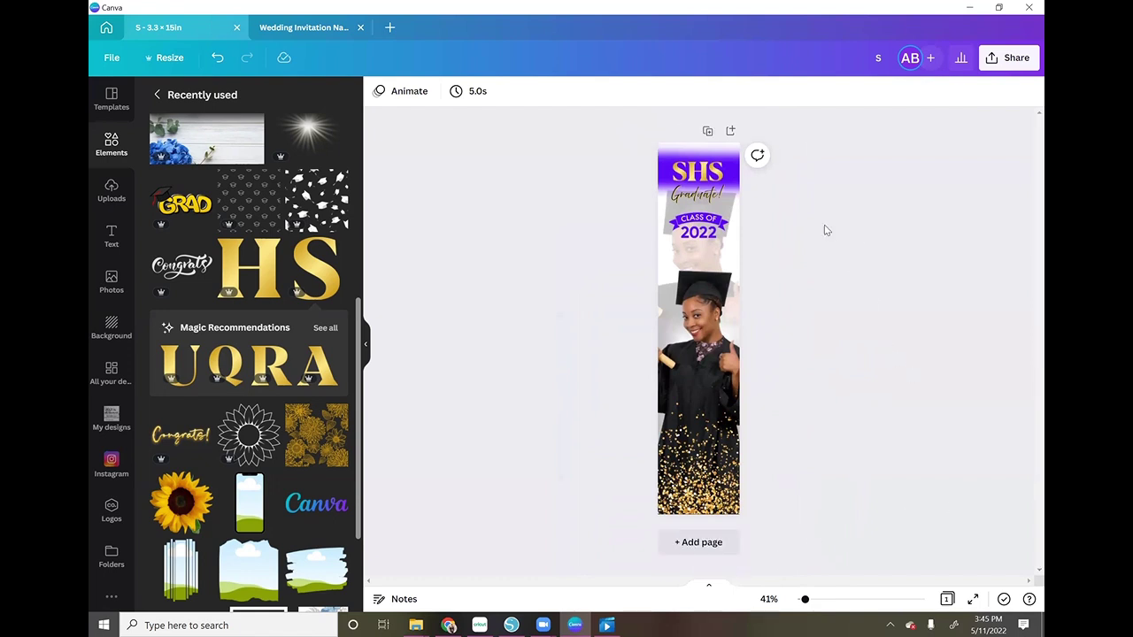
Start a PNG download of the design at size 1 and cancel saving the file.
click(1009, 58)
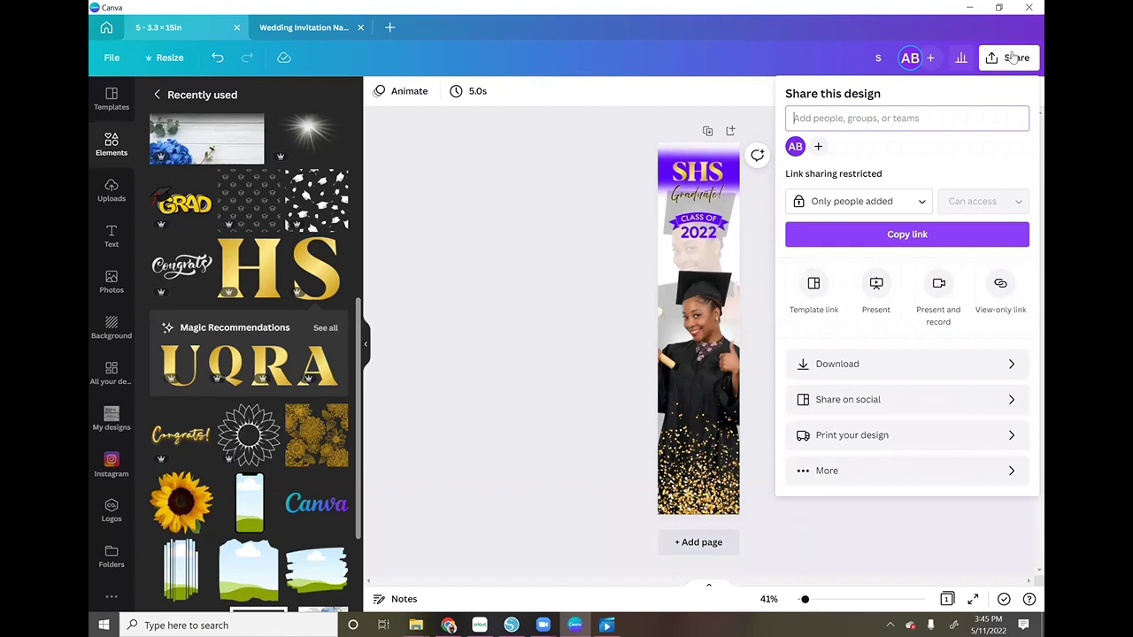
click(834, 365)
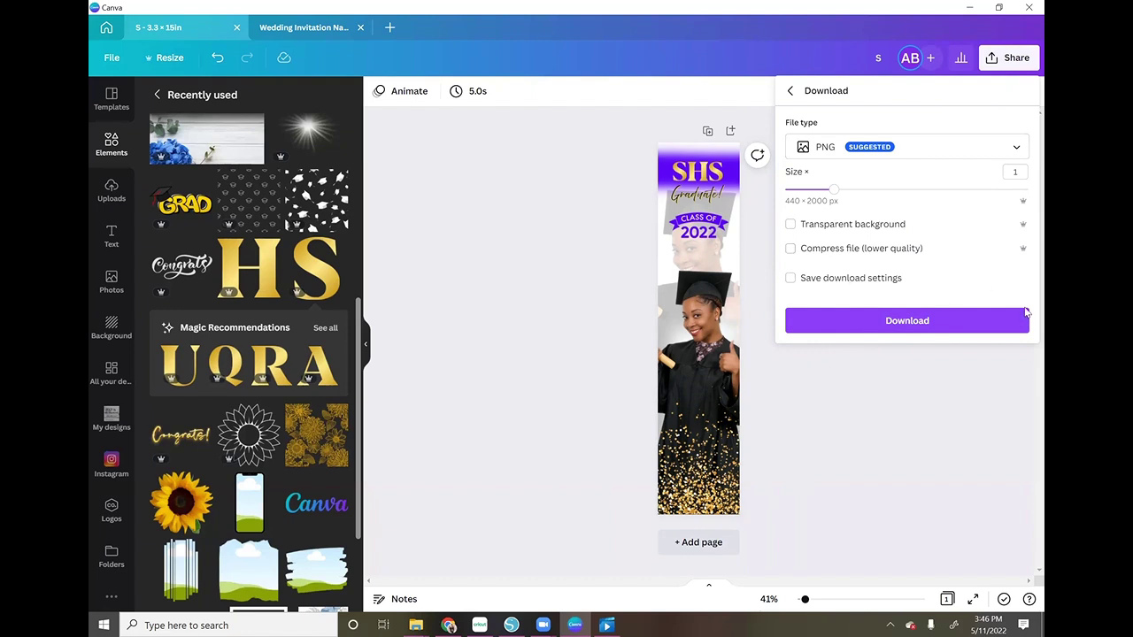
click(944, 331)
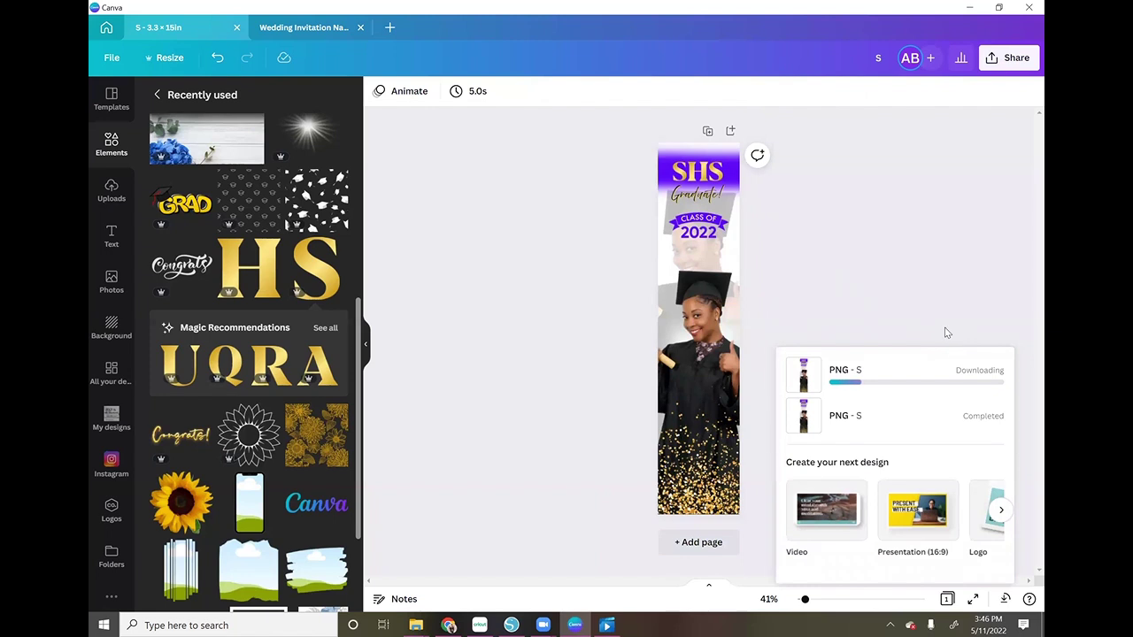
click(945, 333)
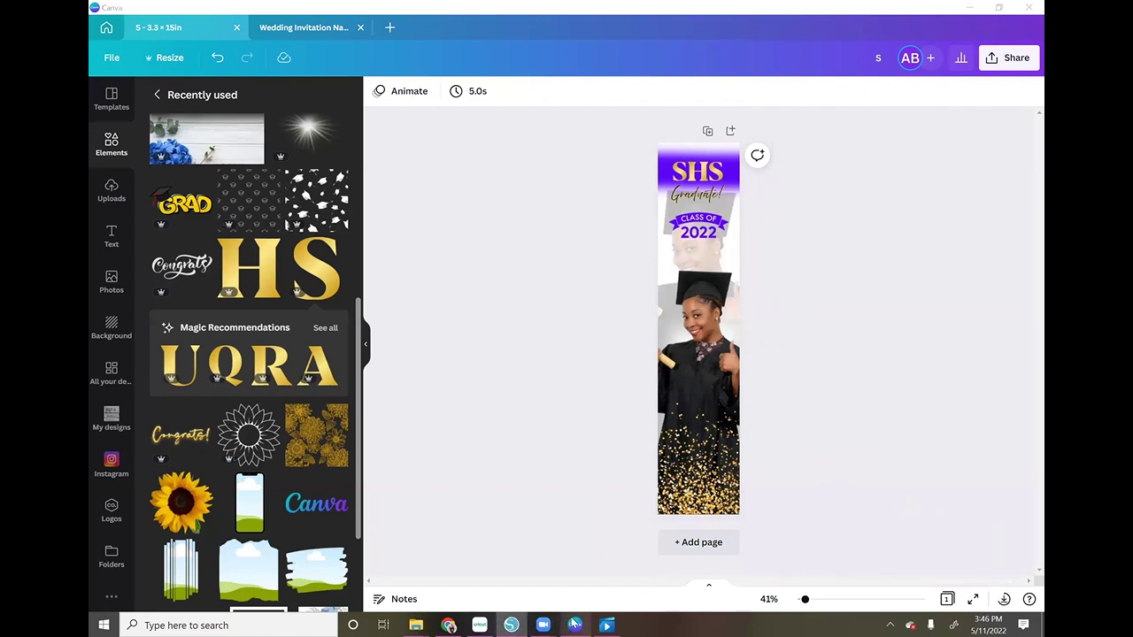
click(511, 624)
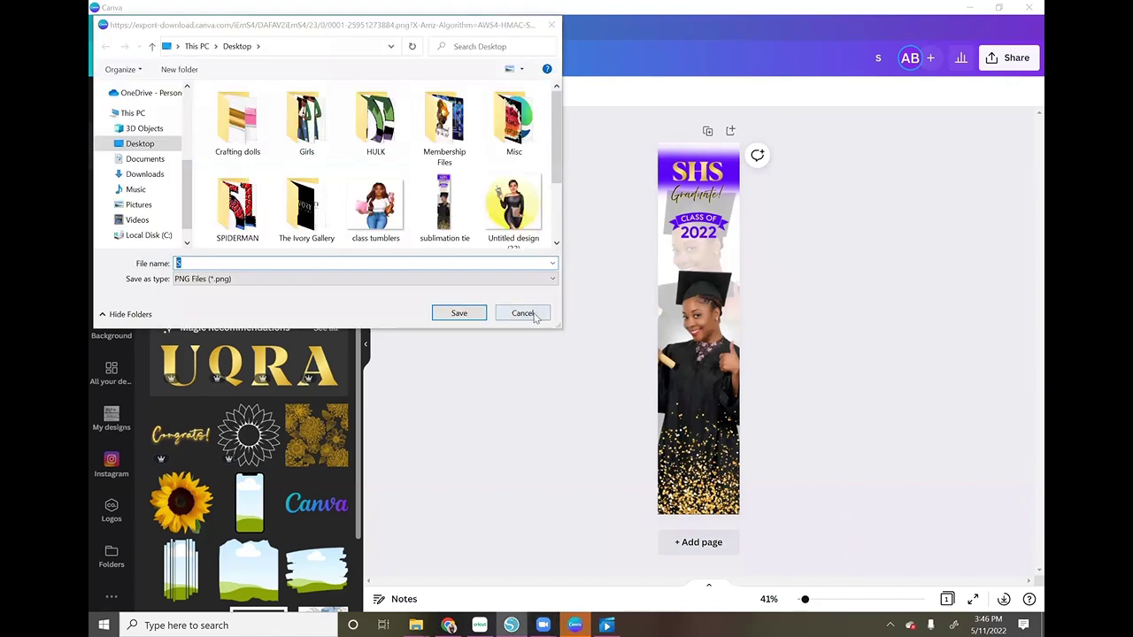
click(535, 313)
Minimize Canva, close the unresponsive Silhouette Studio program and start it again.
mouse_move(540, 622)
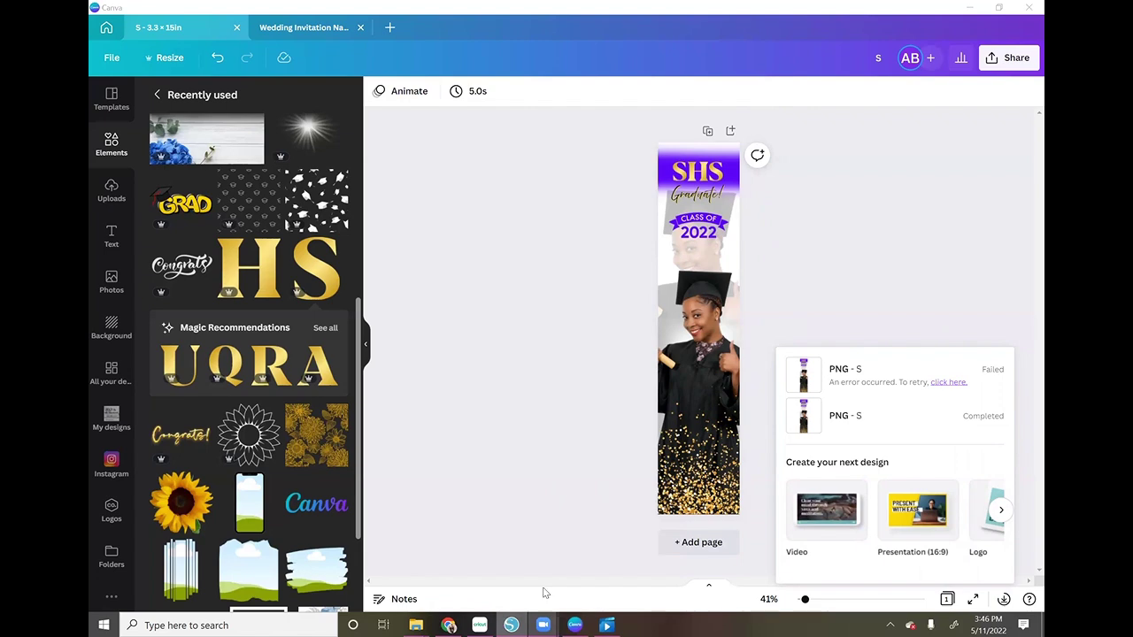
click(969, 9)
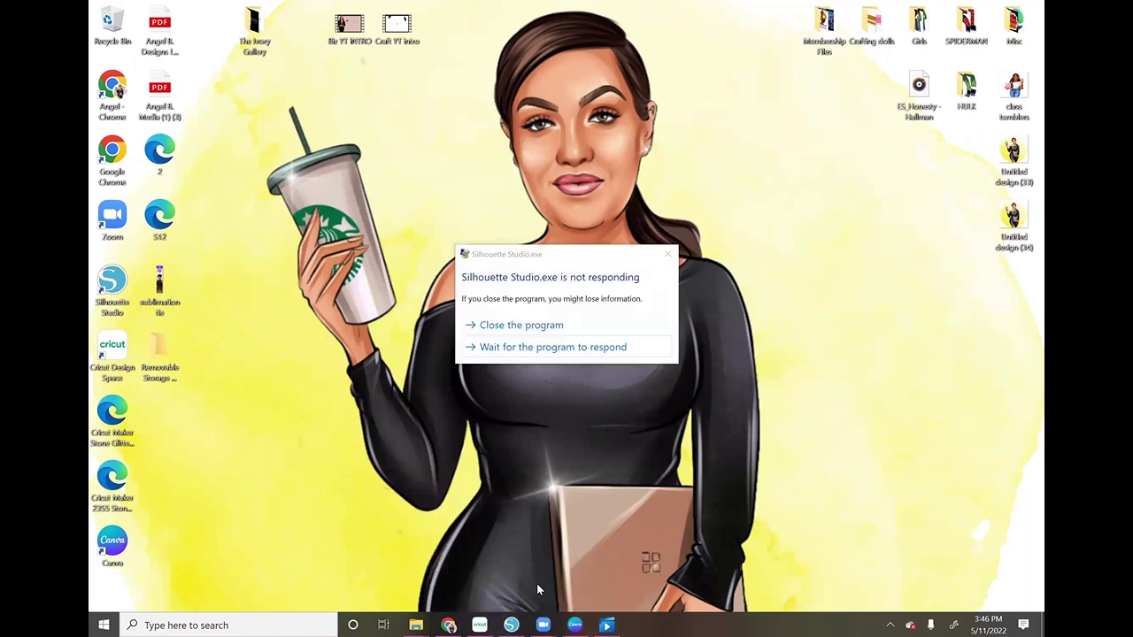
click(530, 327)
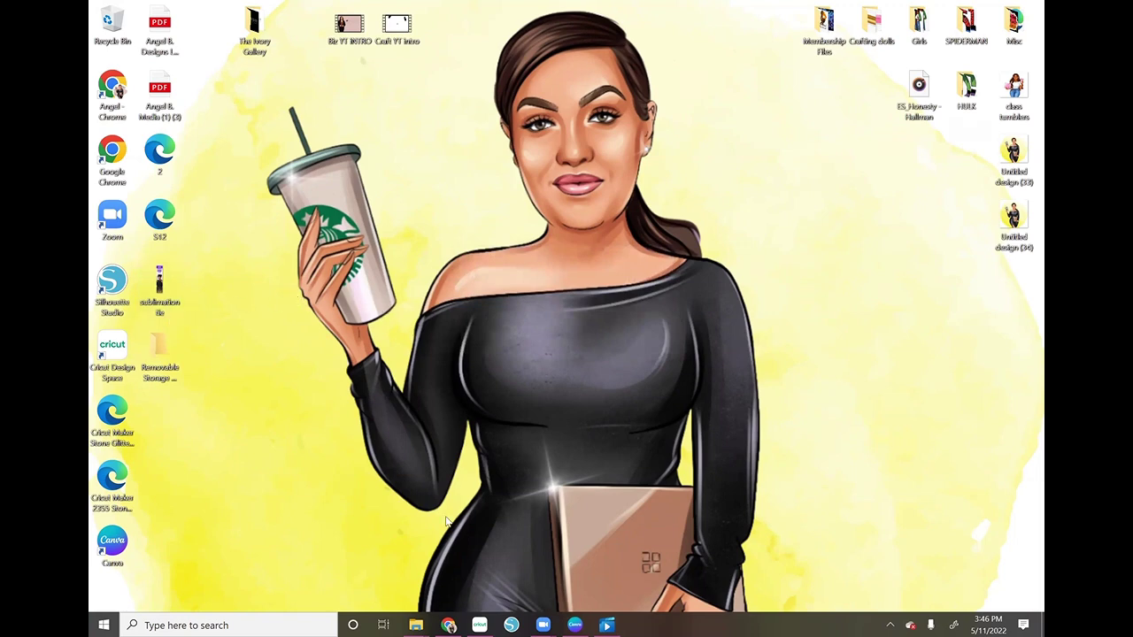
click(511, 625)
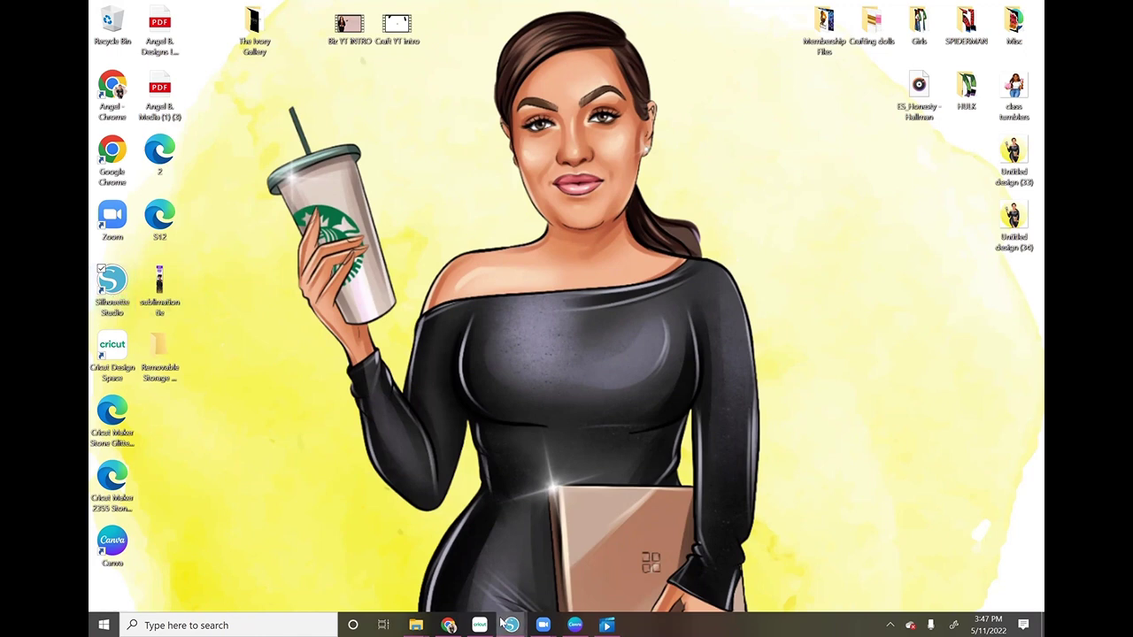
Close the frozen Silhouette Studio window and switch back to Canva.
mouse_move(502, 624)
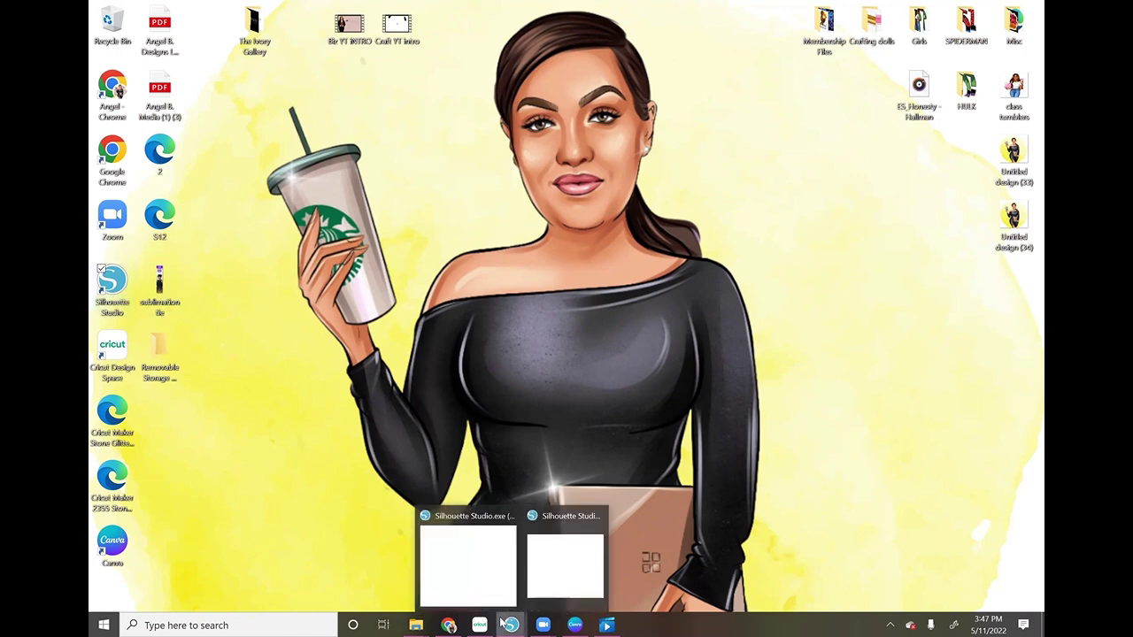
click(577, 566)
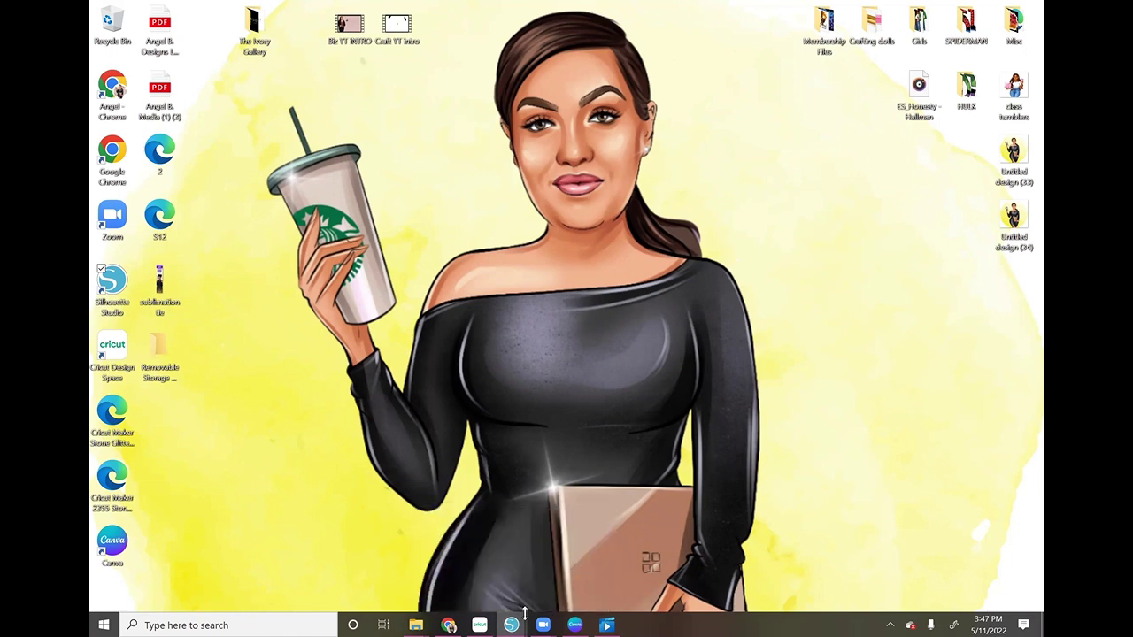
mouse_move(511, 625)
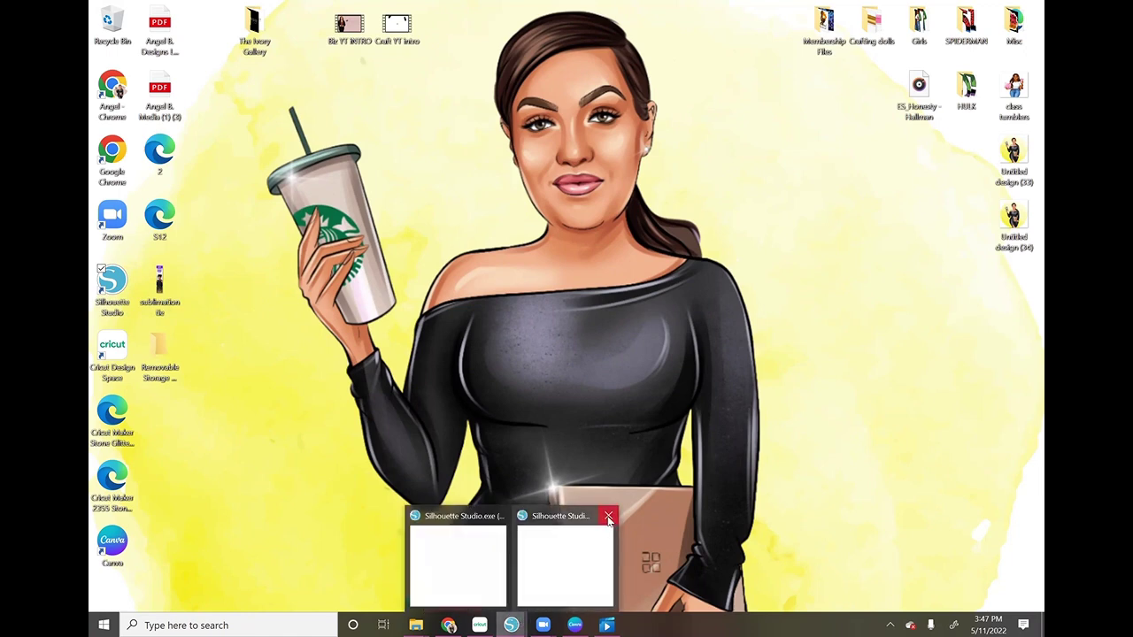
click(608, 516)
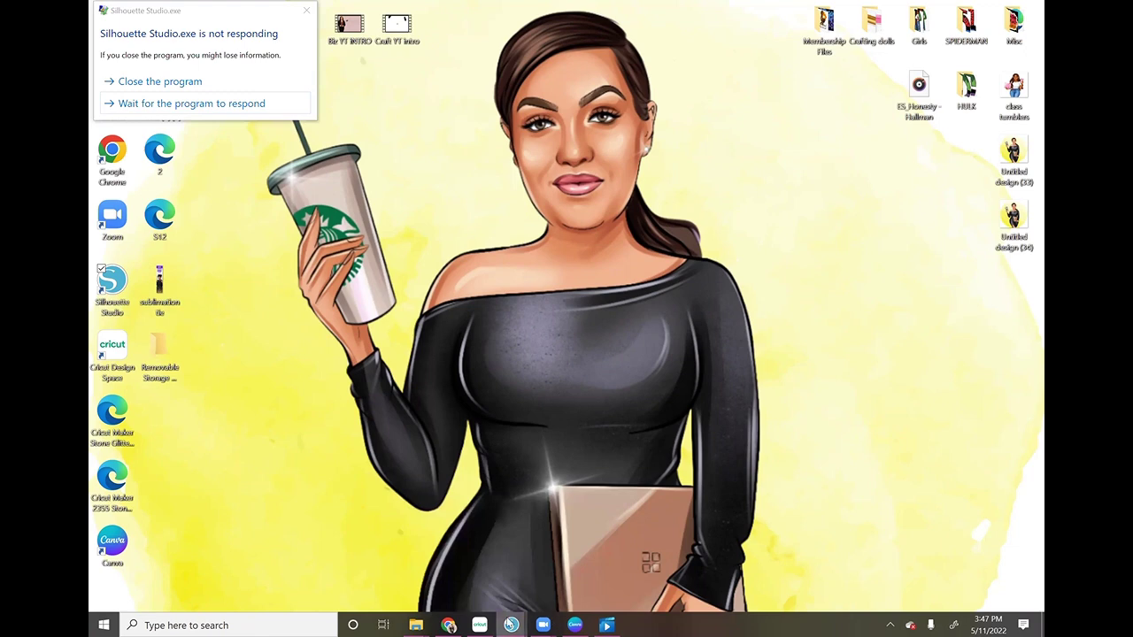
mouse_move(510, 625)
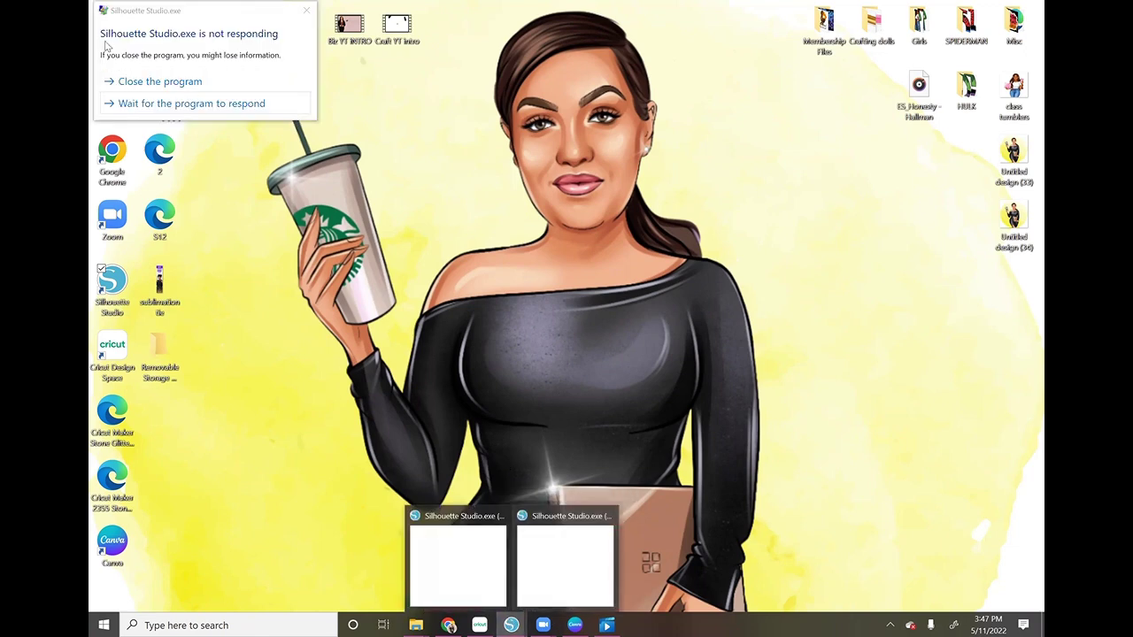
click(608, 516)
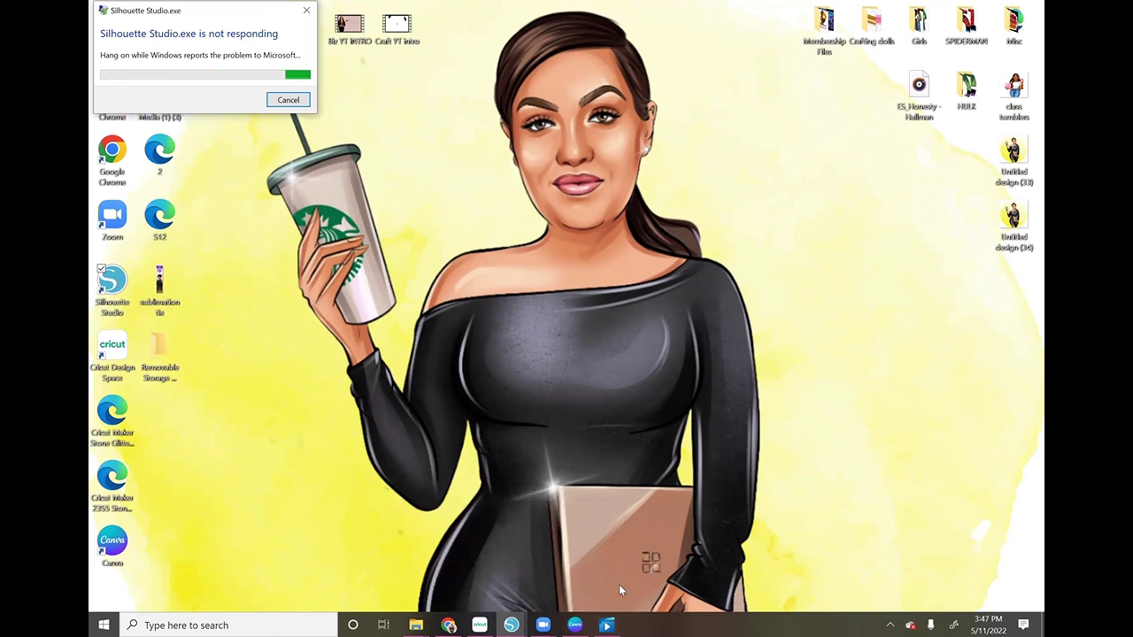
click(584, 623)
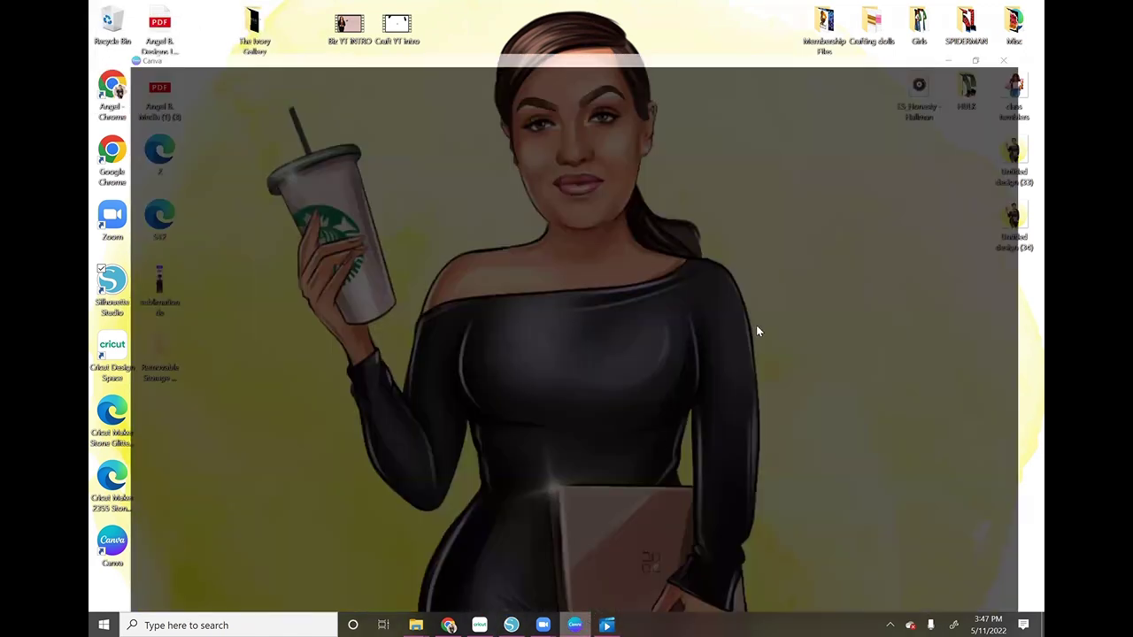